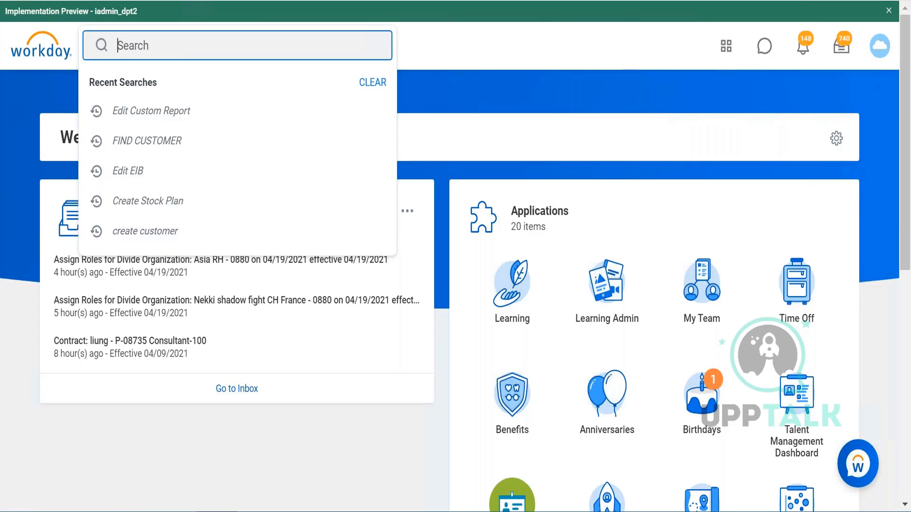
# Search for "create calc field" and open the Create Calculated Field task.
pyautogui.write('create calc field')
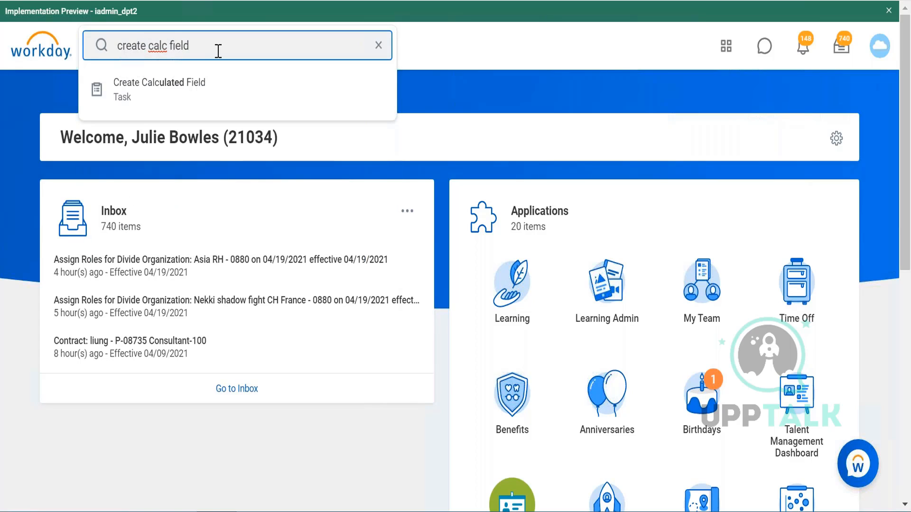
pyautogui.click(187, 86)
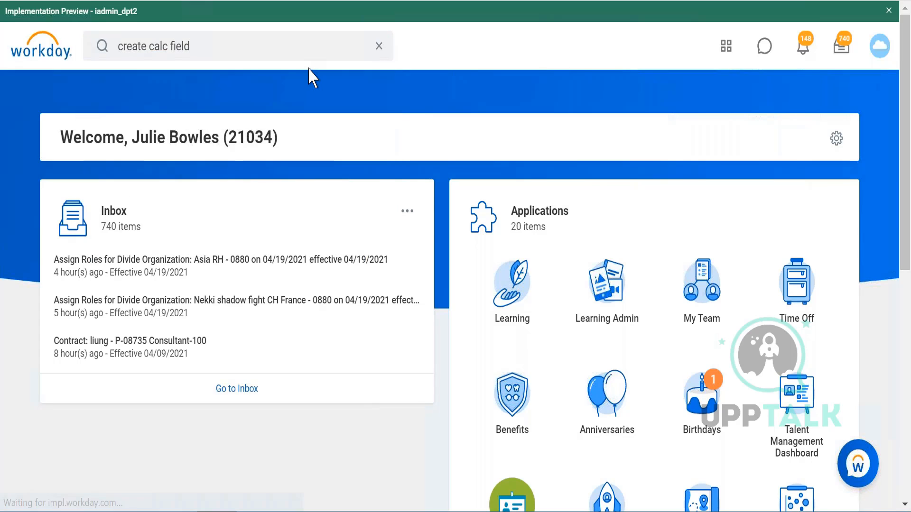
# Search for "maintain calc field", open the Maintain Calculated Fields report, and cancel its processing request.
pyautogui.click(199, 46)
pyautogui.press('BackSpace')
pyautogui.press('BackSpace')
pyautogui.press('BackSpace')
pyautogui.press('BackSpace')
pyautogui.press('BackSpace')
pyautogui.press('BackSpace')
pyautogui.press('BackSpace')
pyautogui.press('BackSpace')
pyautogui.press('BackSpace')
pyautogui.press('BackSpace')
pyautogui.press('BackSpace')
pyautogui.press('BackSpace')
pyautogui.press('BackSpace')
pyautogui.press('BackSpace')
pyautogui.press('BackSpace')
pyautogui.press('BackSpace')
pyautogui.press('BackSpace')
pyautogui.write('maintain calc field')
pyautogui.press('Return')
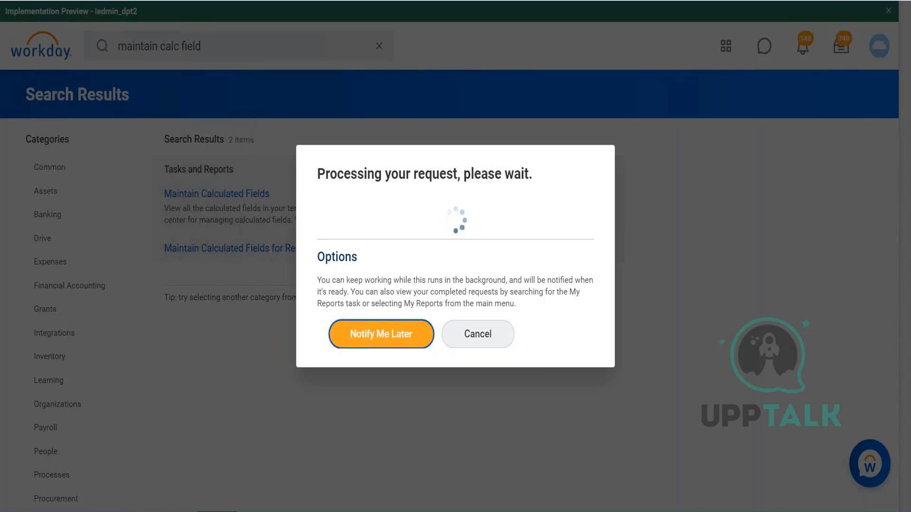
pyautogui.click(487, 337)
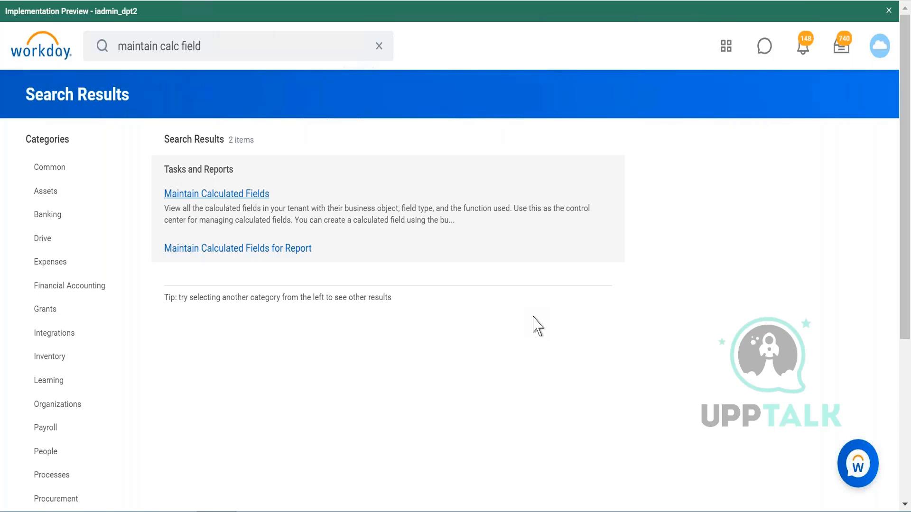
# Clear the search text and open the Create Calculated Field task from the recent searches.
pyautogui.click(217, 48)
pyautogui.press('BackSpace')
pyautogui.press('BackSpace')
pyautogui.press('BackSpace')
pyautogui.press('BackSpace')
pyautogui.press('BackSpace')
pyautogui.press('BackSpace')
pyautogui.press('BackSpace')
pyautogui.press('BackSpace')
pyautogui.press('BackSpace')
pyautogui.press('BackSpace')
pyautogui.press('BackSpace')
pyautogui.press('BackSpace')
pyautogui.press('BackSpace')
pyautogui.press('BackSpace')
pyautogui.press('BackSpace')
pyautogui.press('BackSpace')
pyautogui.press('BackSpace')
pyautogui.press('BackSpace')
pyautogui.press('BackSpace')
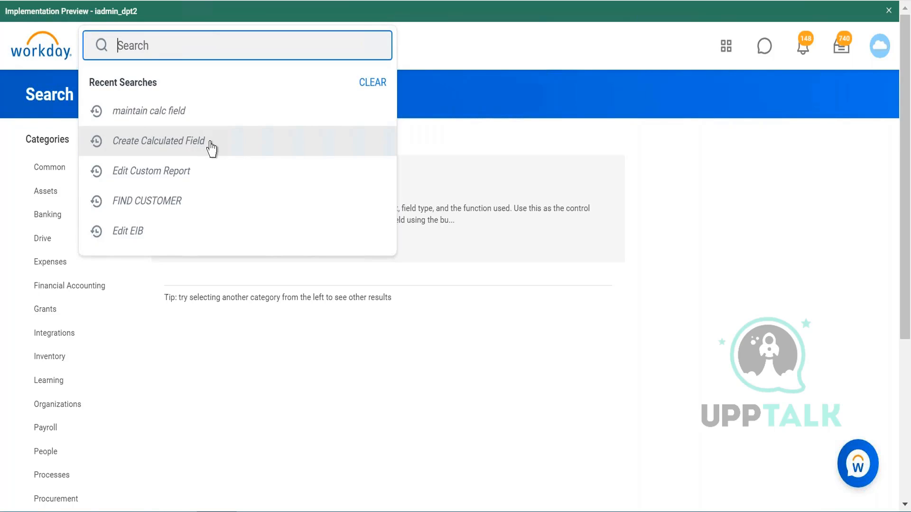
pyautogui.click(212, 146)
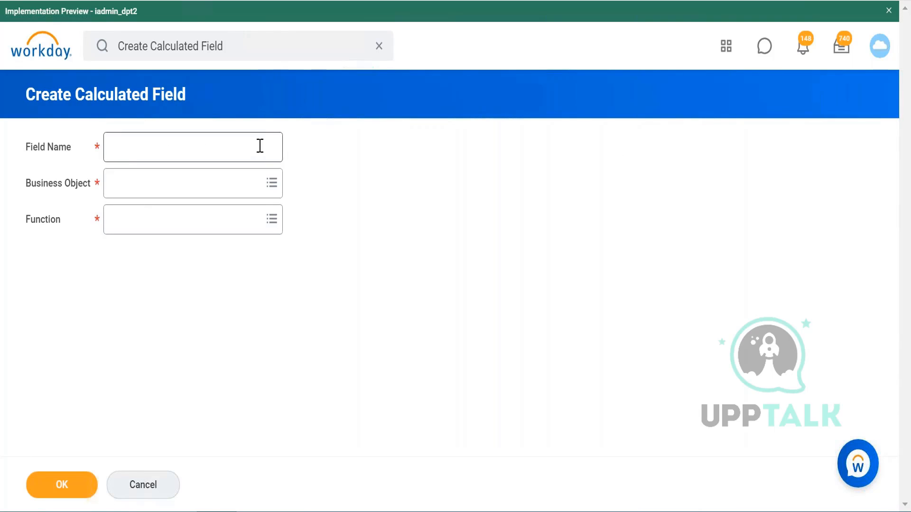
# Name the calculated field "CR Hire Date month Format Date".
pyautogui.click(231, 152)
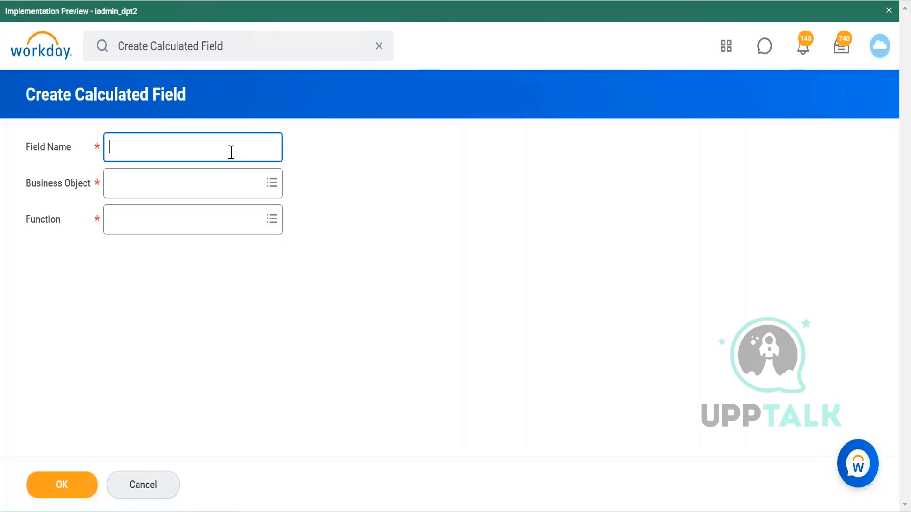
pyautogui.write('CR')
pyautogui.write('Hire Date month ')
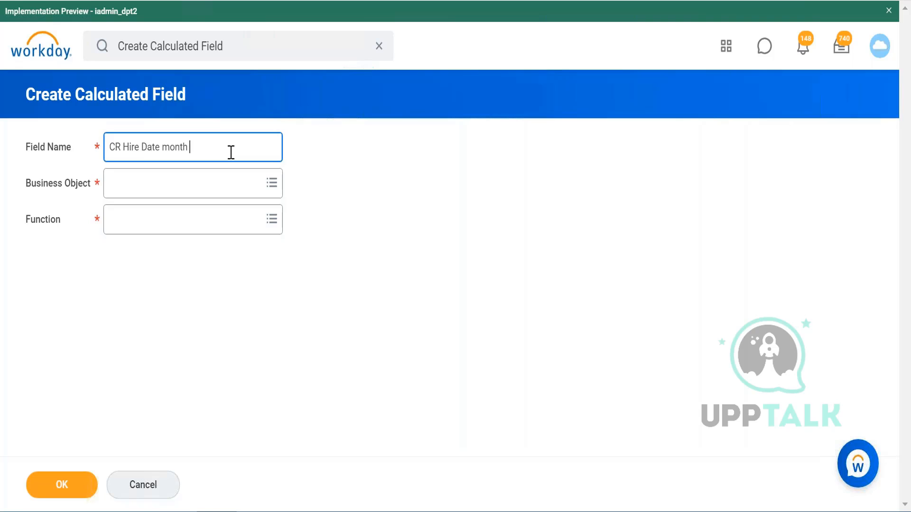
pyautogui.write('Format Date')
pyautogui.write('SS')
pyautogui.press('BackSpace')
pyautogui.press('BackSpace')
# Search the business objects for "action event" and set the calculated field's business object to Action Event.
pyautogui.click(255, 192)
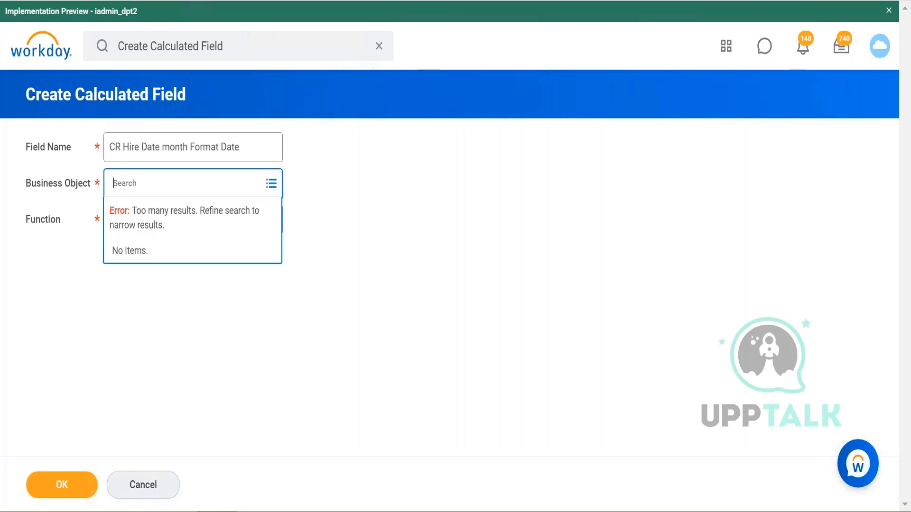
pyautogui.click(361, 208)
pyautogui.click(222, 186)
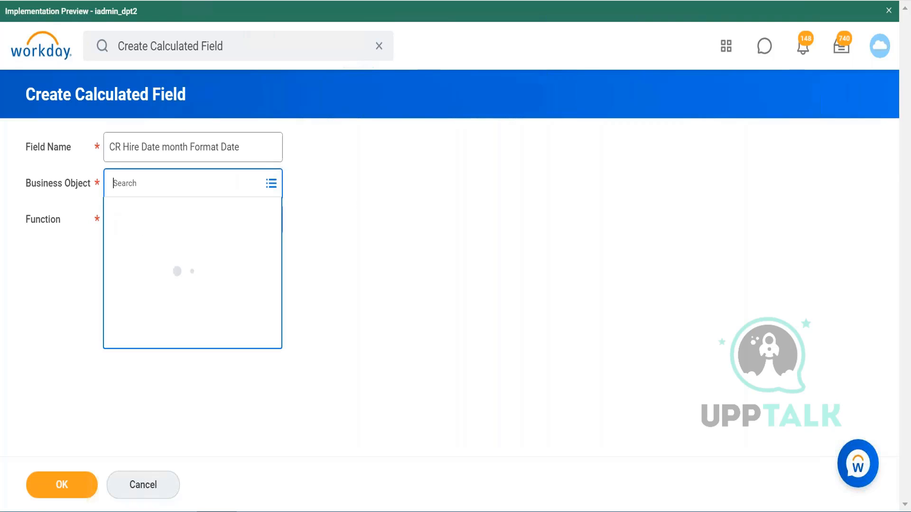
pyautogui.write('acti')
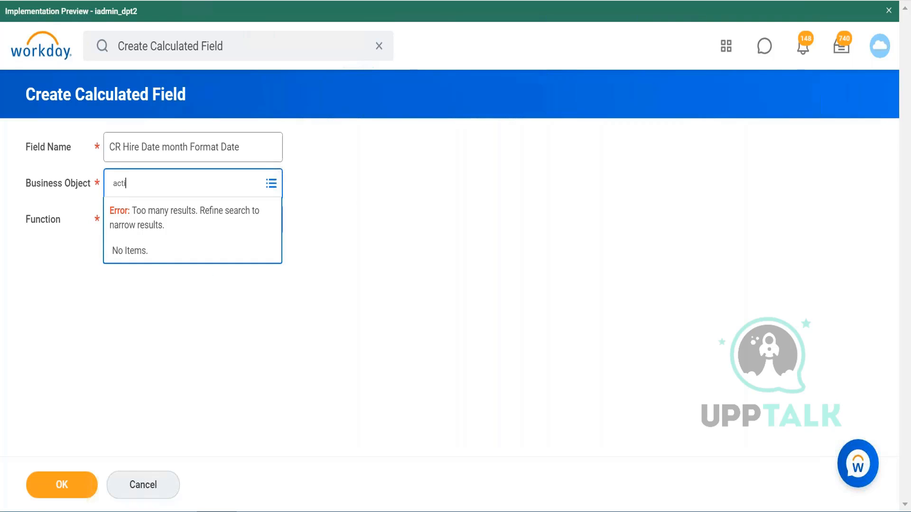
pyautogui.write('on event')
pyautogui.press('Return')
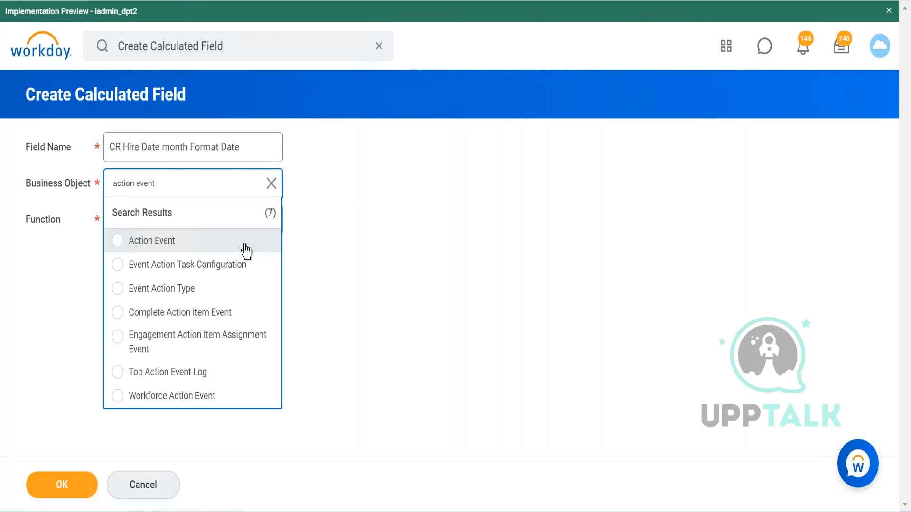
pyautogui.click(242, 240)
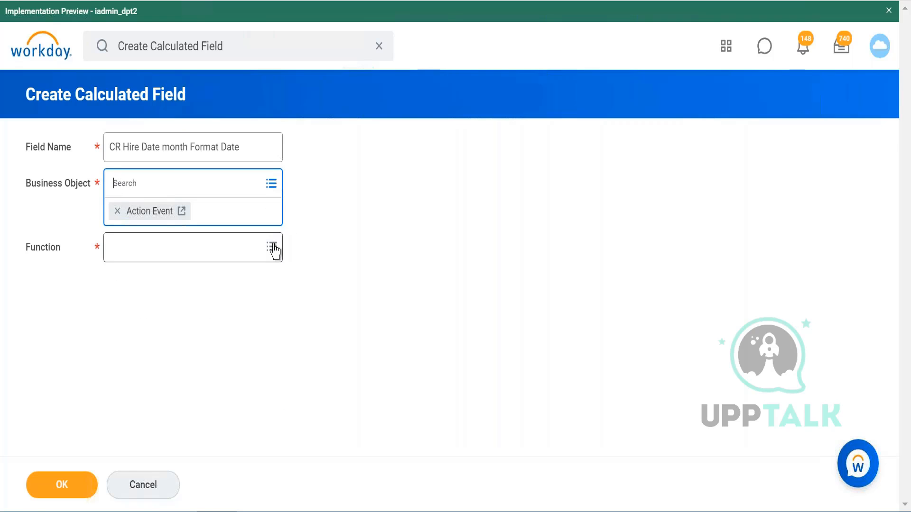
# Examine the full list of functions available for the calculated field, from Aggregate Related Instances through True/False Condition.
pyautogui.click(274, 250)
pyautogui.click(273, 225)
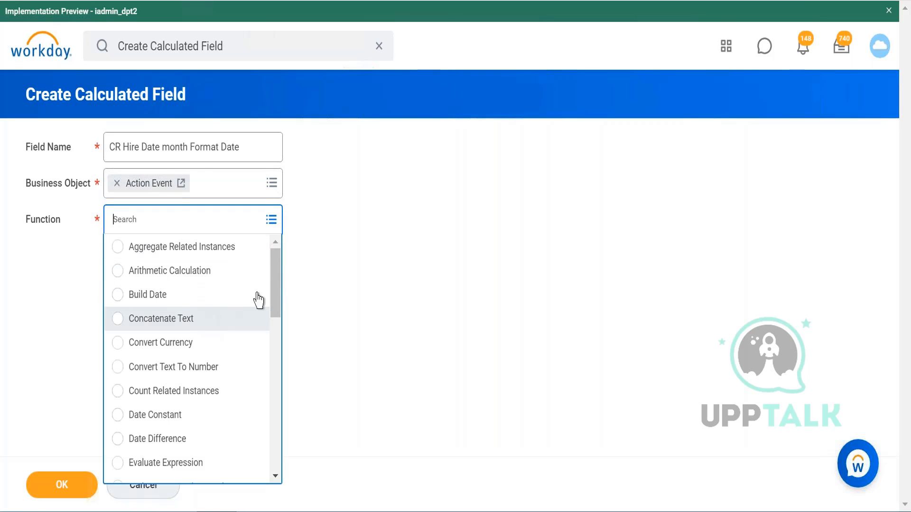
pyautogui.moveTo(276, 282); pyautogui.dragTo(295, 257)
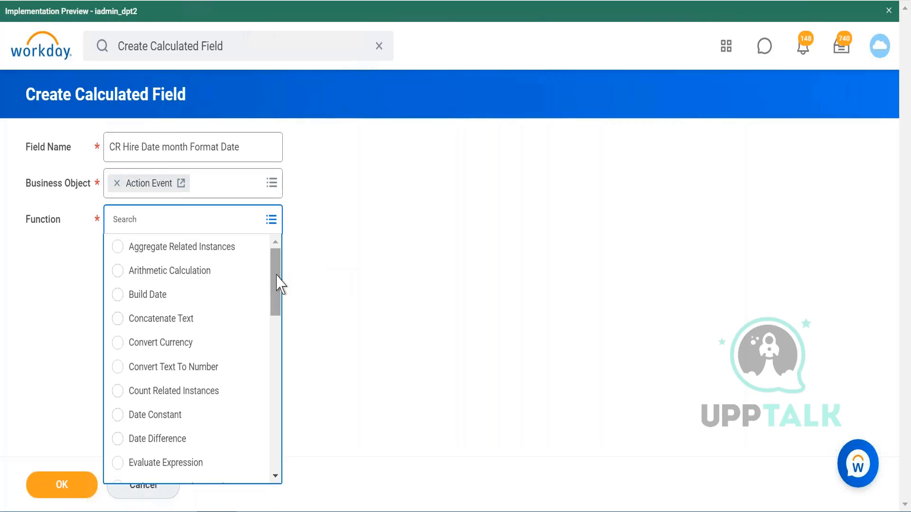
pyautogui.scroll(-1, 278, 303)
pyautogui.moveTo(278, 301); pyautogui.dragTo(279, 453)
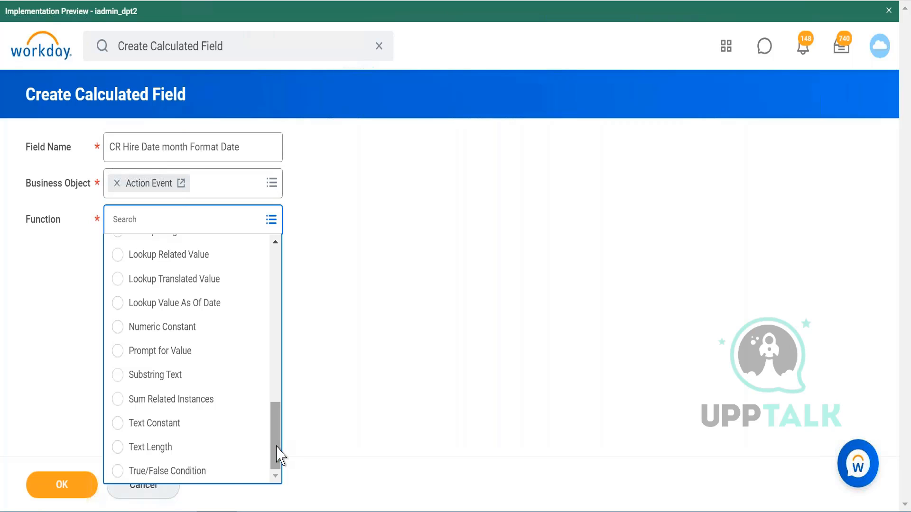
pyautogui.moveTo(278, 401); pyautogui.dragTo(285, 349)
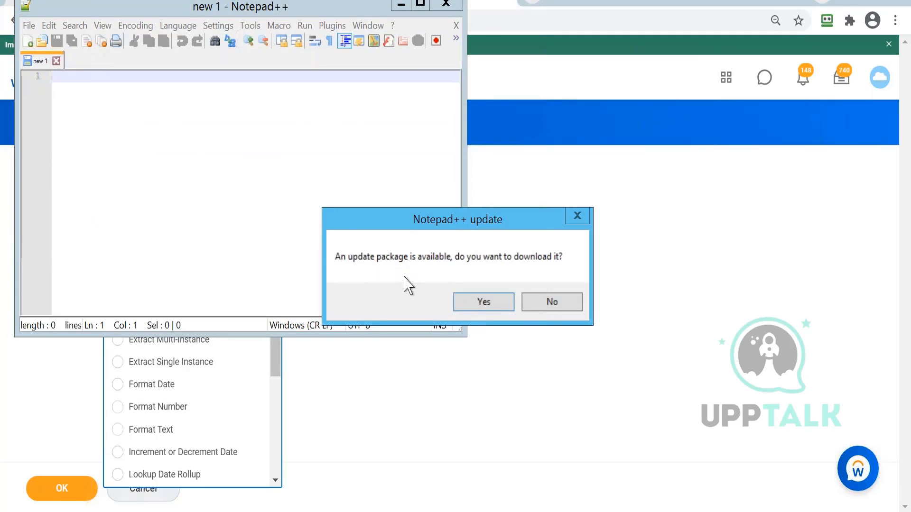
# In Notepad++, decline the update, write "MM/DD/YYYY Hr/Min/Sec", highlight the YYYY part and minimize the window.
pyautogui.click(550, 306)
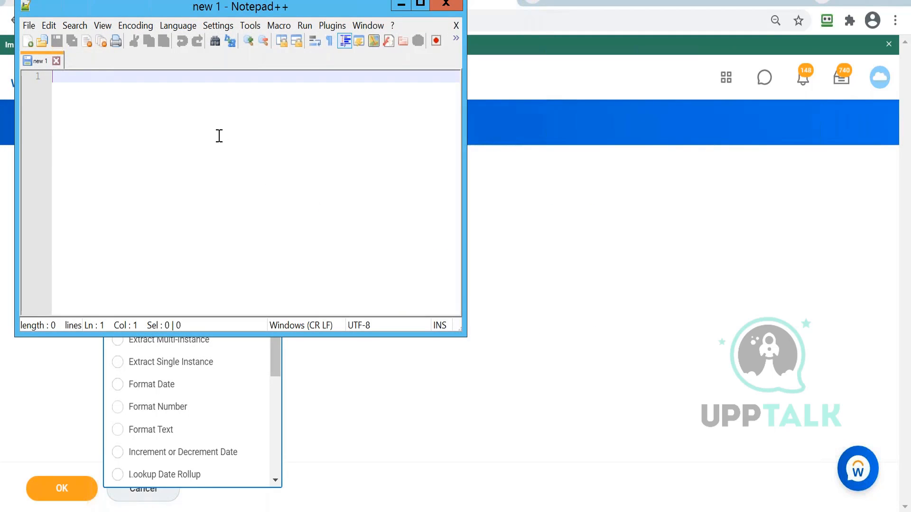
pyautogui.write('MM/DD')
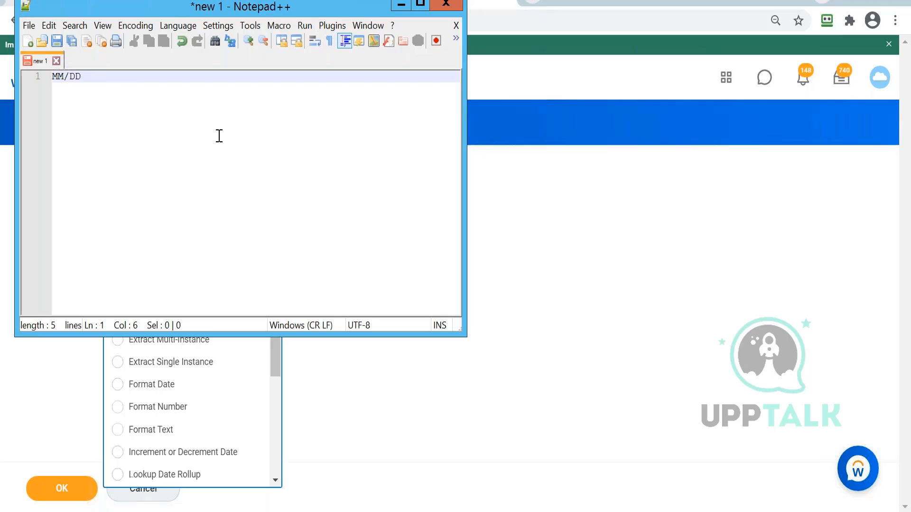
pyautogui.write('/YYYY')
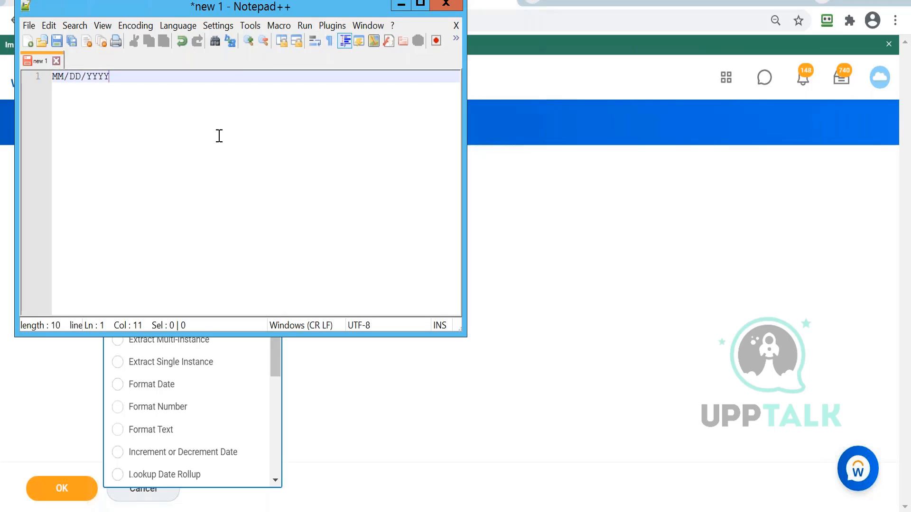
pyautogui.write('/')
pyautogui.press('BackSpace')
pyautogui.write('Hr/MM')
pyautogui.press('BackSpace')
pyautogui.write('in/Sec')
pyautogui.moveTo(112, 77); pyautogui.dragTo(89, 78)
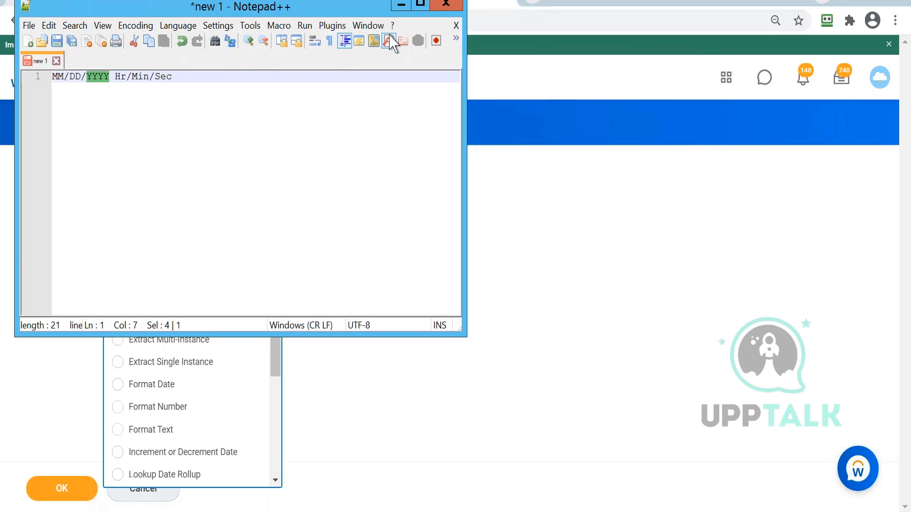
pyautogui.click(401, 5)
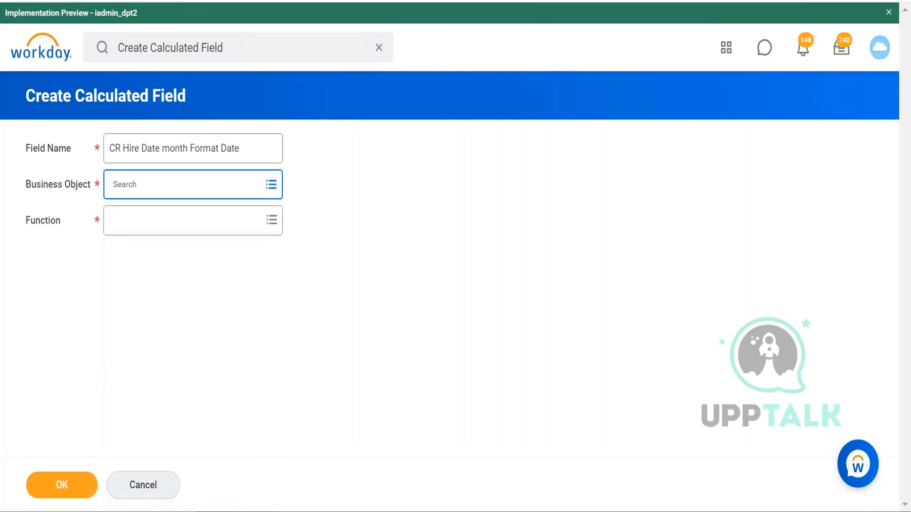
# Search the business objects for "worker" and set the calculated field's business object to Worker.
pyautogui.press('Return')
pyautogui.write('worker')
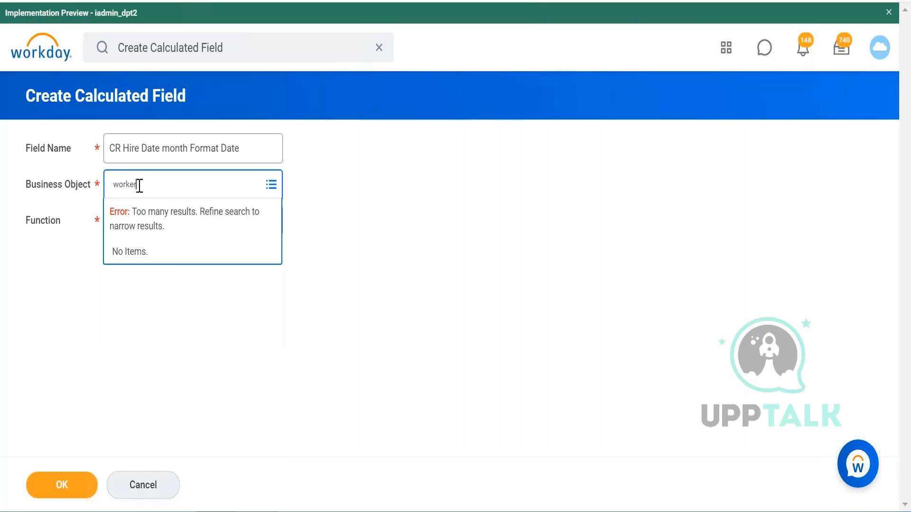
pyautogui.press('Return')
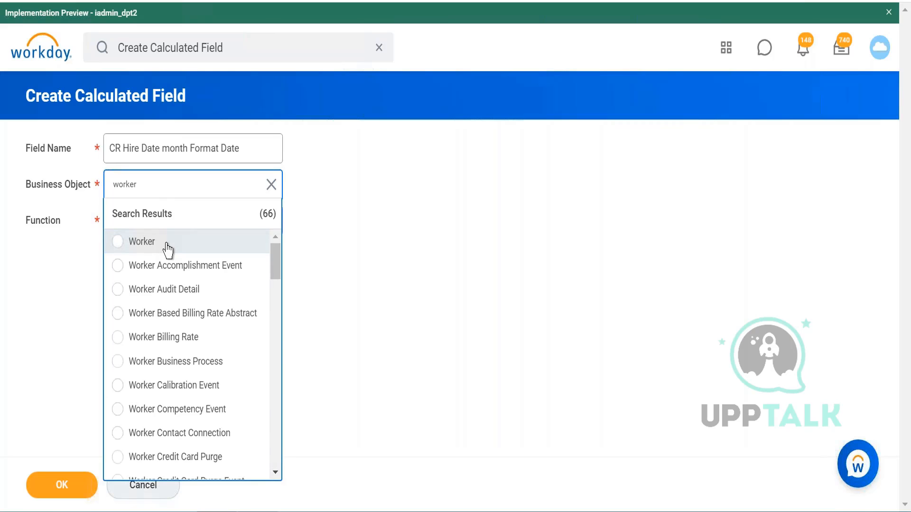
pyautogui.click(168, 250)
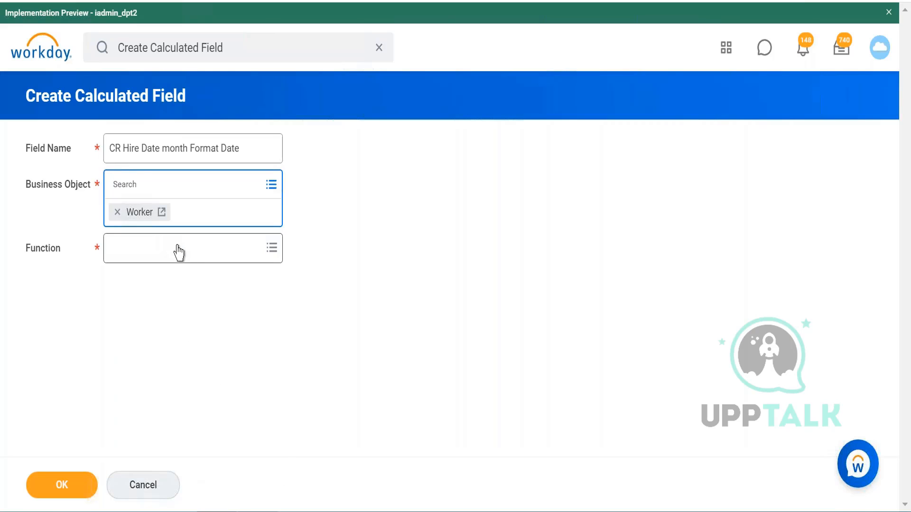
# Set the calculated field's function to Format Date and continue to its calculation settings.
pyautogui.click(208, 256)
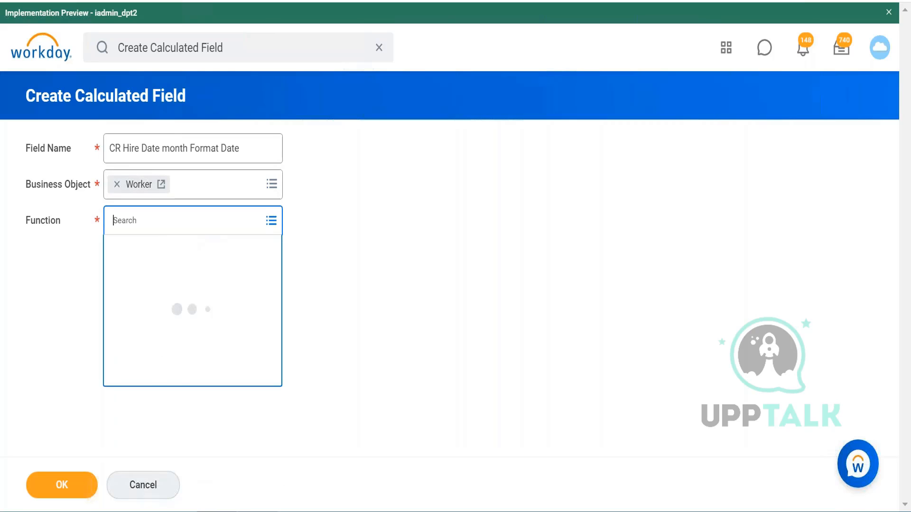
pyautogui.write('format')
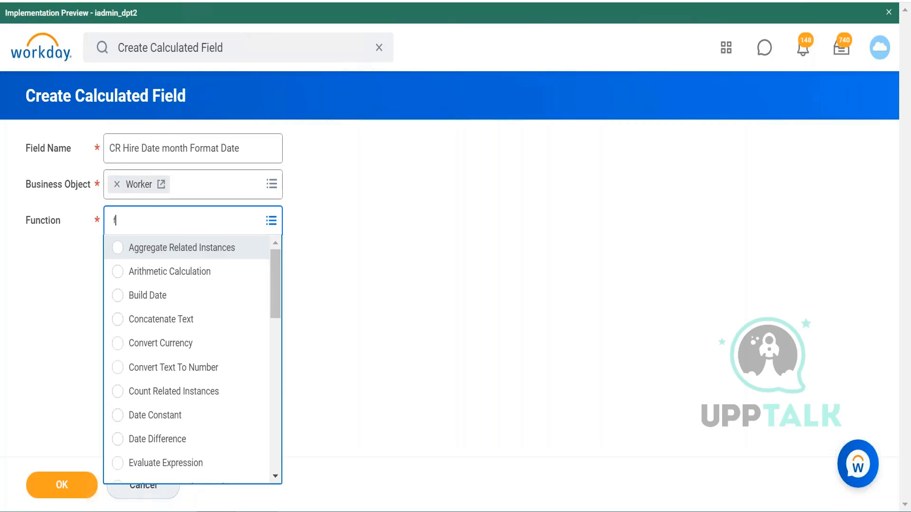
pyautogui.press('Return')
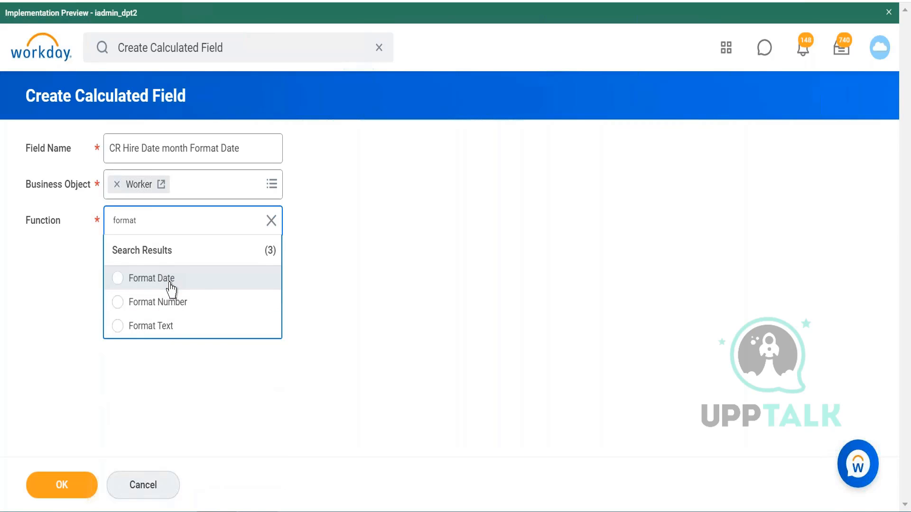
pyautogui.click(170, 285)
pyautogui.click(62, 485)
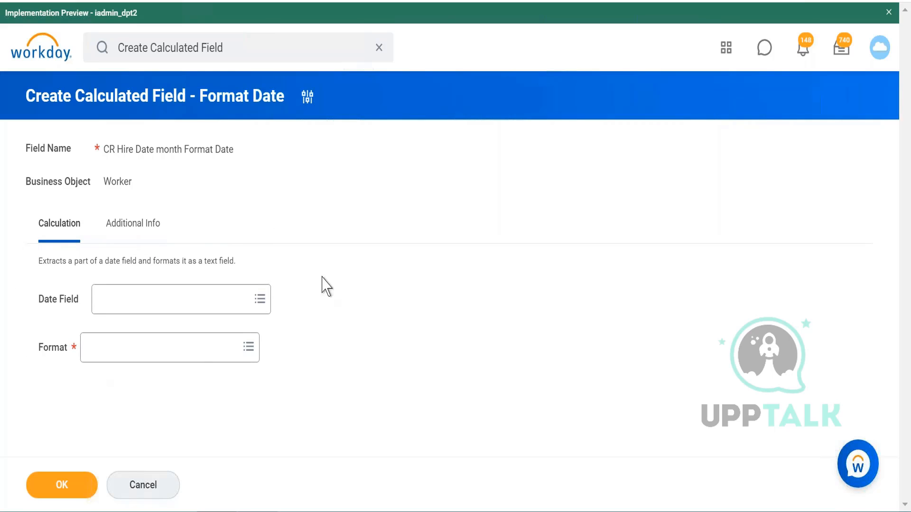
# Examine the calculated field's additional information, including the Authorized Usage options and the Intermediate Calculation and Do Not Use settings.
pyautogui.click(137, 233)
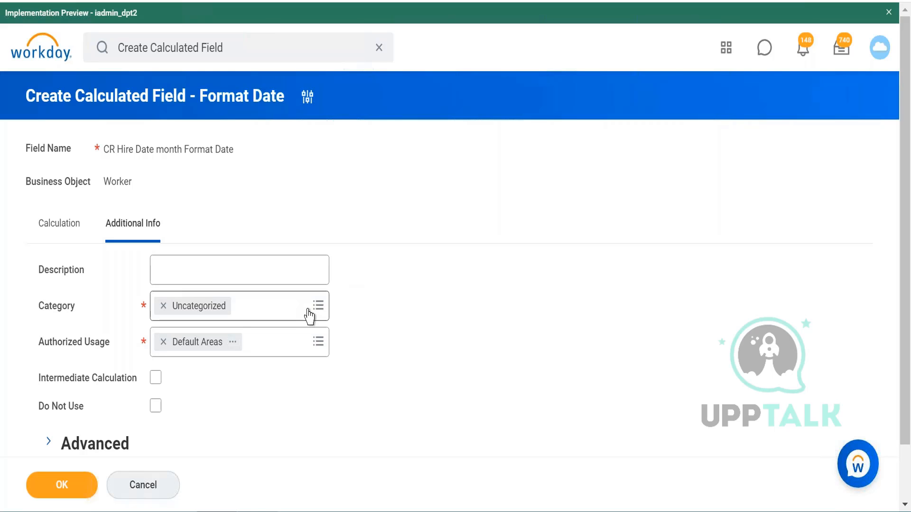
pyautogui.scroll(-2, 375, 336)
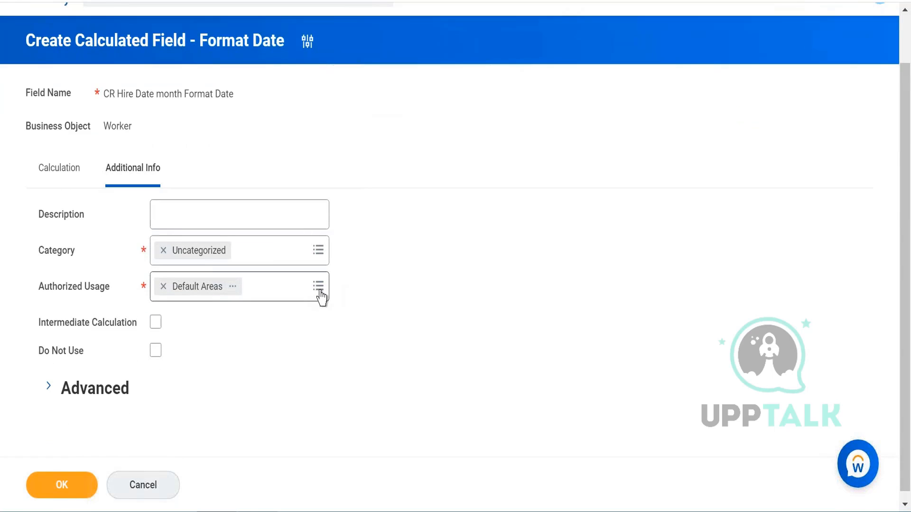
pyautogui.click(317, 286)
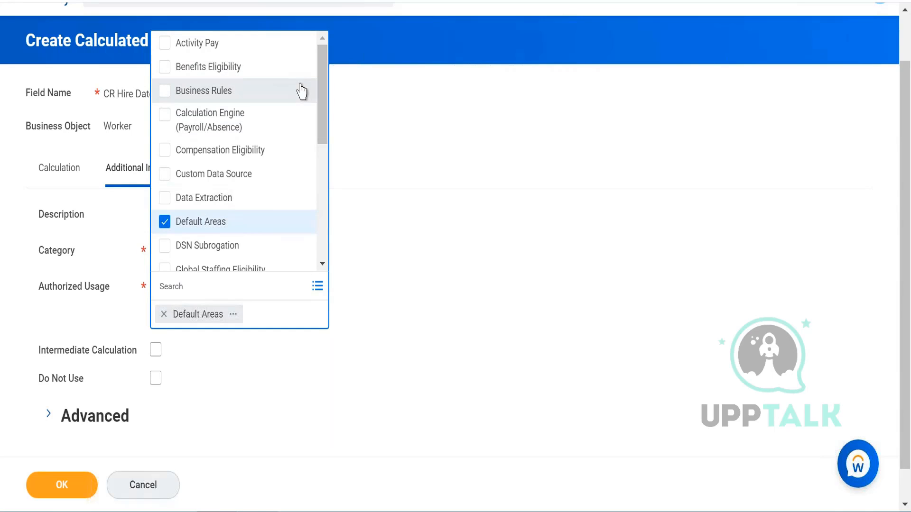
pyautogui.moveTo(323, 99); pyautogui.dragTo(319, 230)
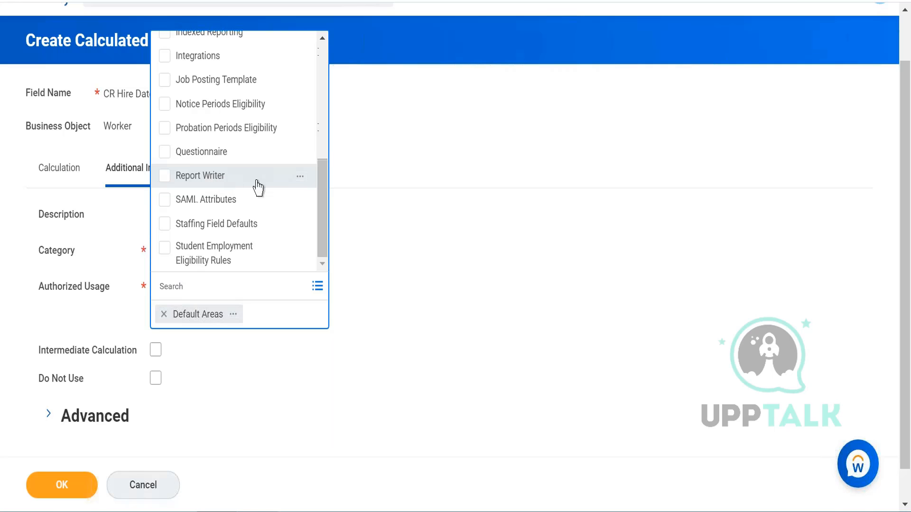
pyautogui.click(375, 246)
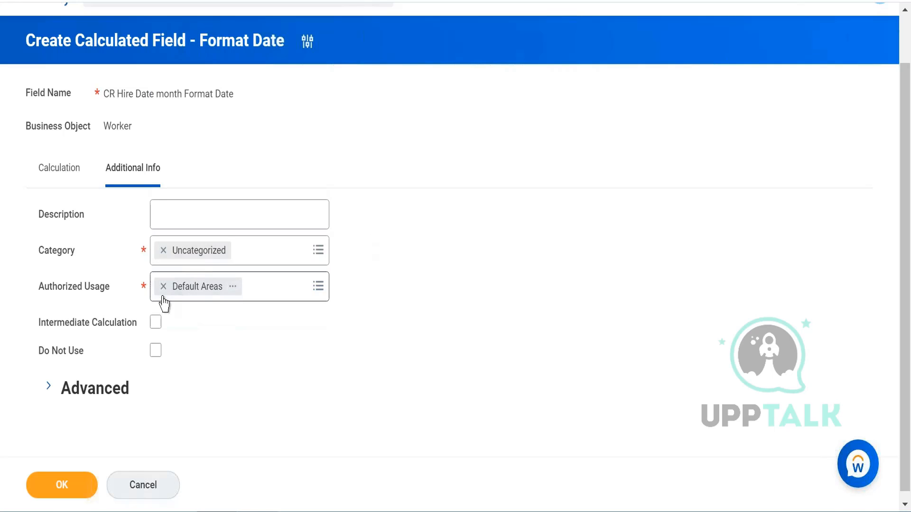
pyautogui.moveTo(154, 328)
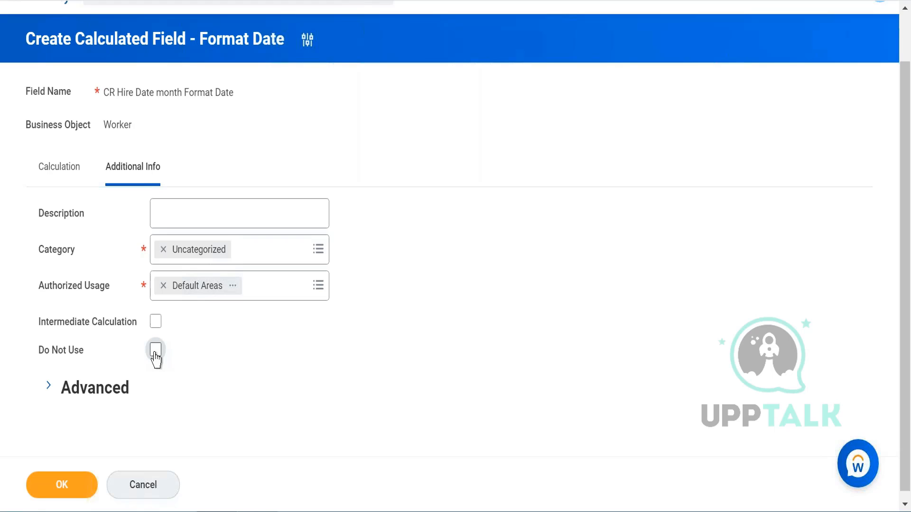
# On the calculation settings, browse the global date fields available for the Date Field and view the details of 14 Days Ago.
pyautogui.click(46, 174)
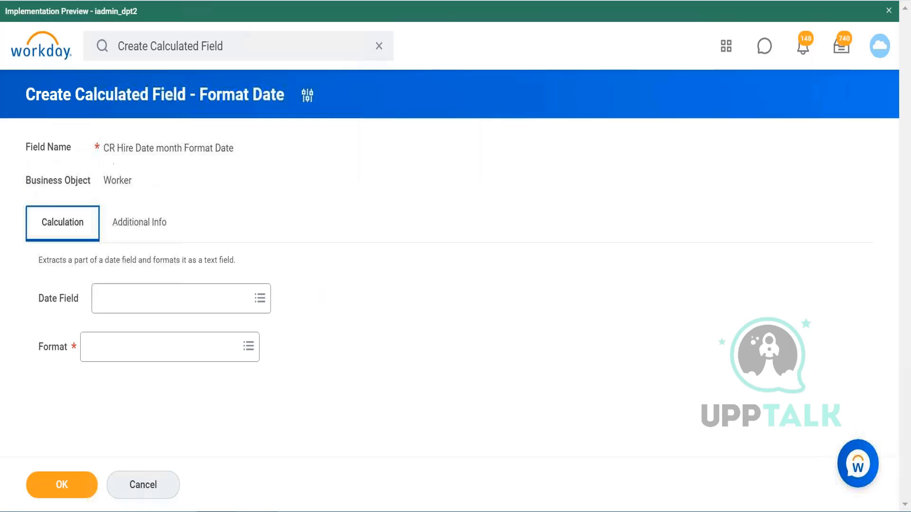
pyautogui.click(216, 306)
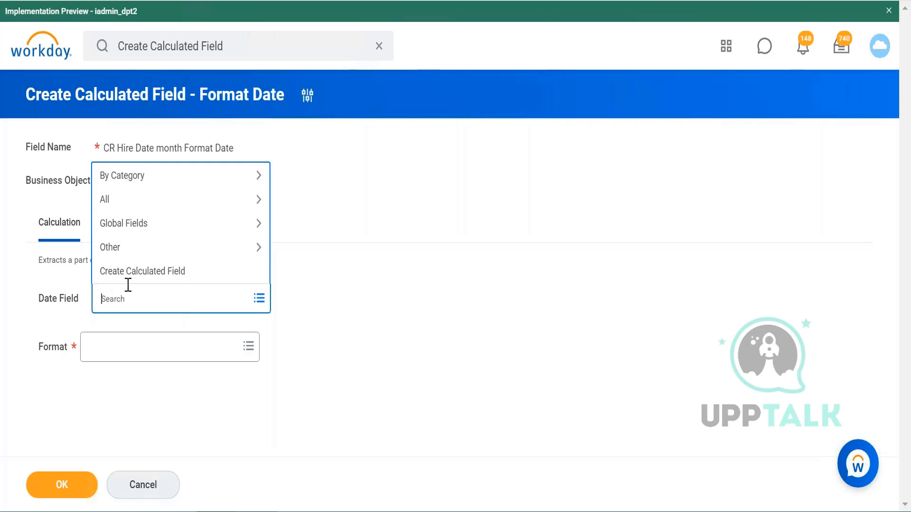
pyautogui.click(161, 231)
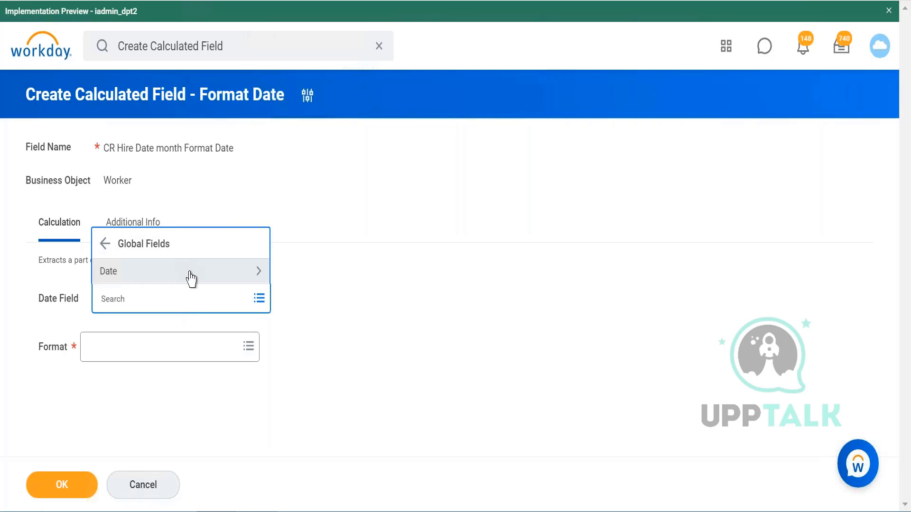
pyautogui.click(191, 275)
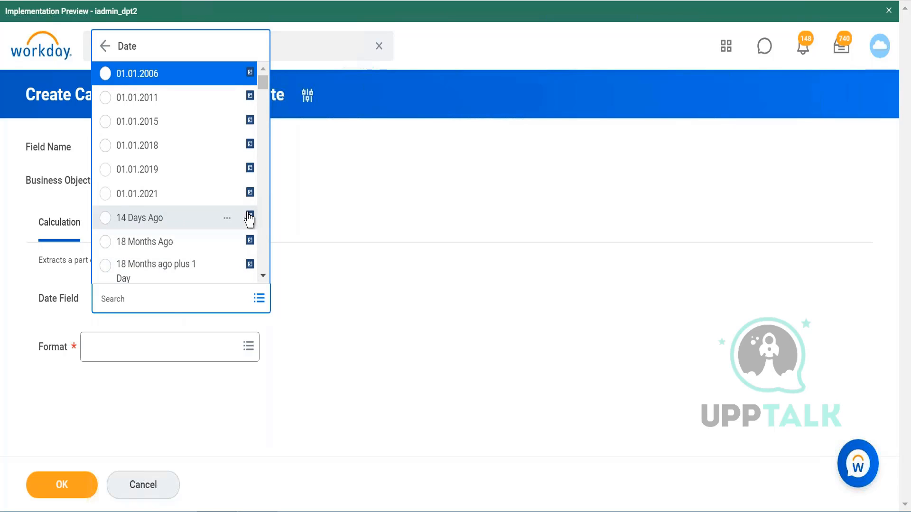
pyautogui.click(228, 221)
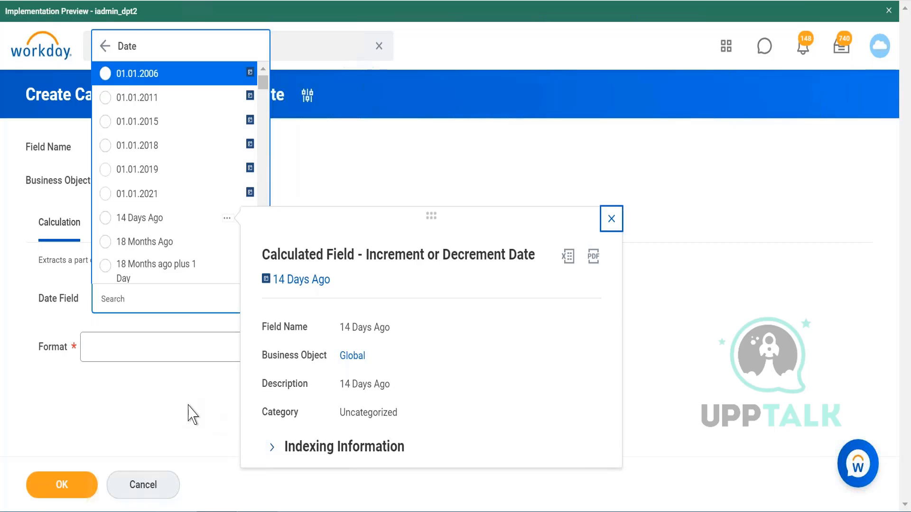
pyautogui.click(105, 46)
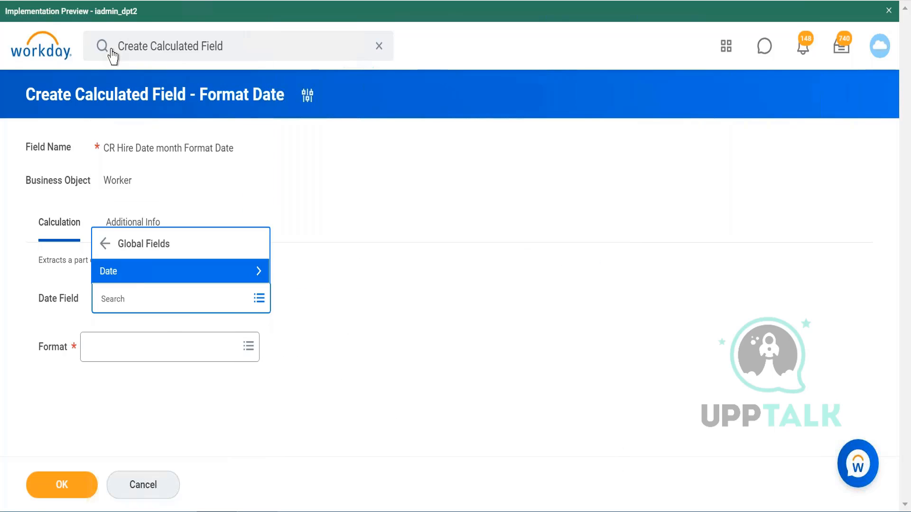
pyautogui.click(106, 246)
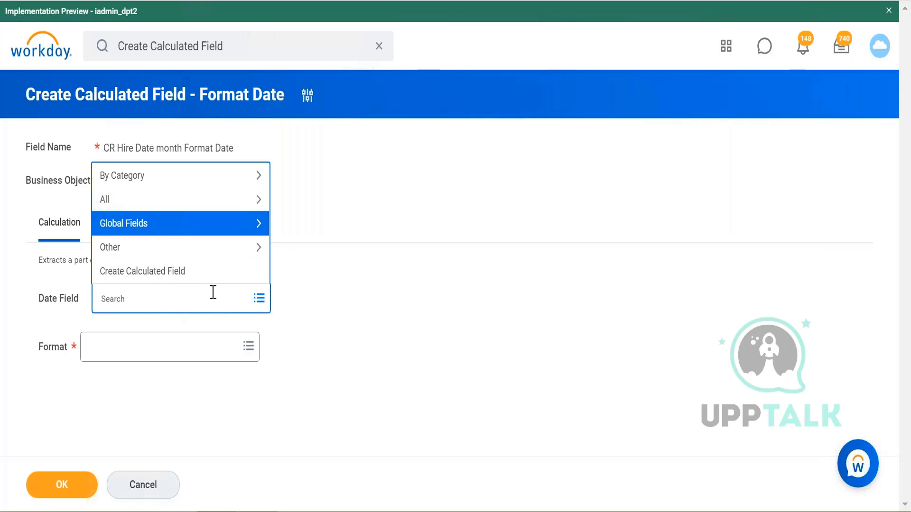
# Search the available date fields for "hire date", look at the details of Hire Date + 90 Days and skim the results.
pyautogui.write('hire date')
pyautogui.press('Return')
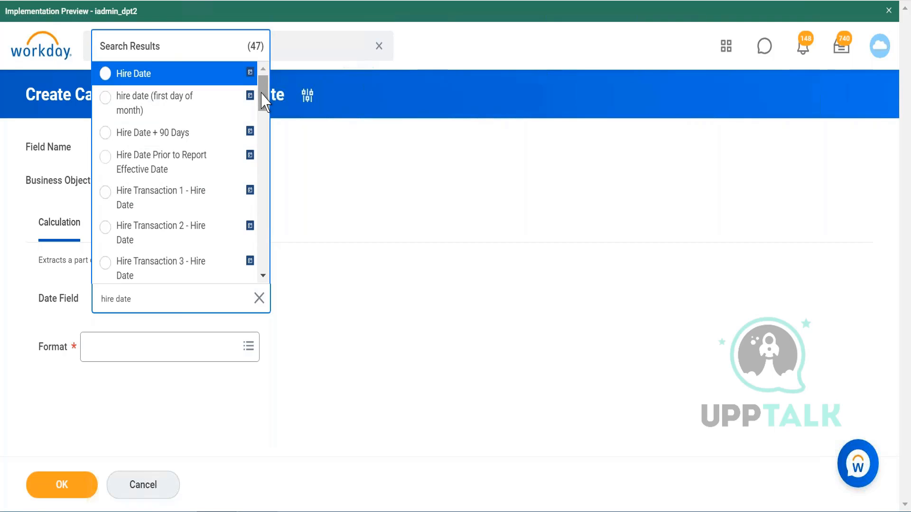
pyautogui.moveTo(263, 102)
pyautogui.mouseDown()
pyautogui.moveTo(263, 149)
pyautogui.moveTo(264, 91)
pyautogui.mouseUp()
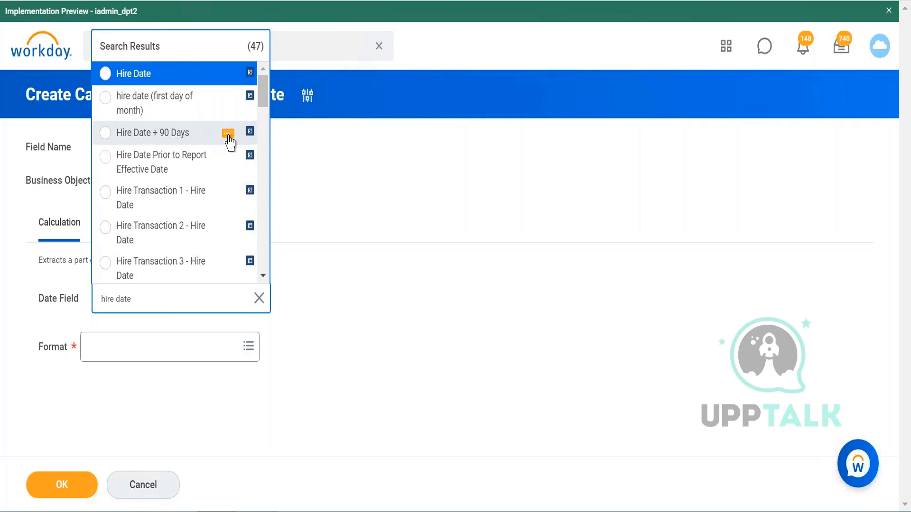
pyautogui.click(229, 137)
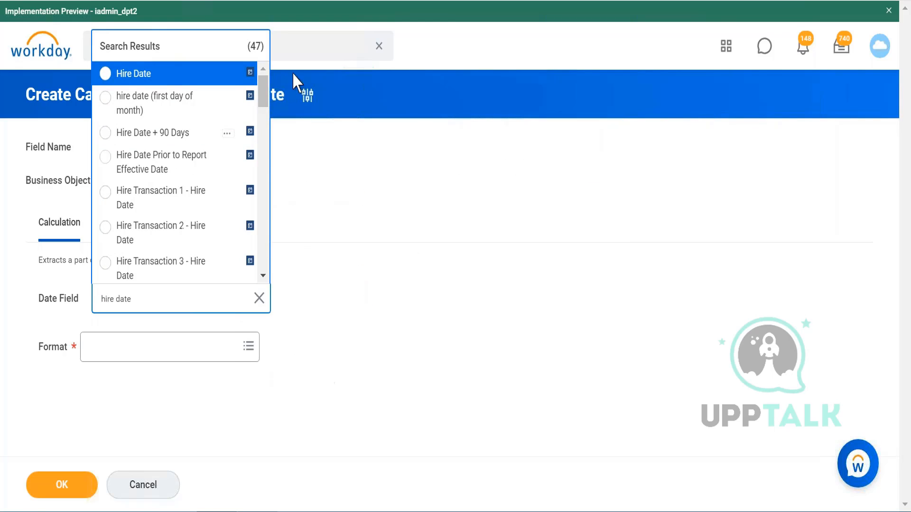
pyautogui.moveTo(263, 92); pyautogui.dragTo(256, 213)
pyautogui.scroll(-5, 257, 213)
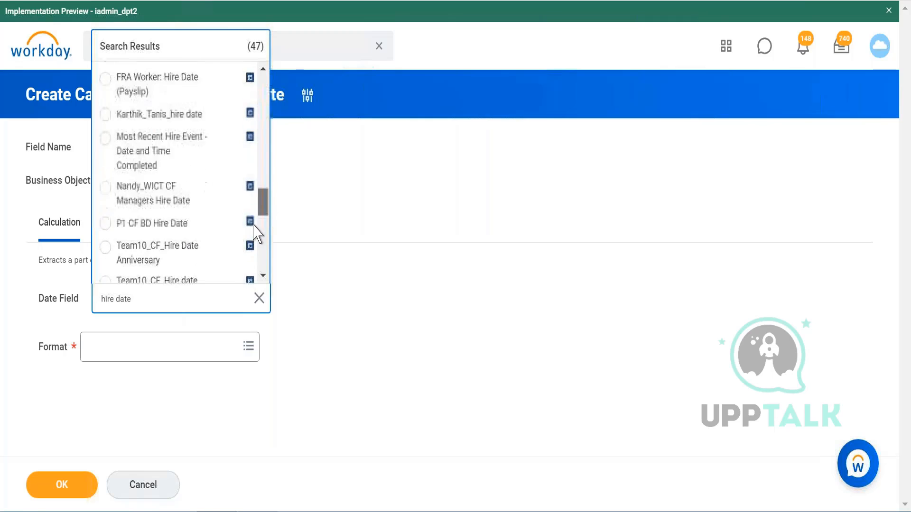
pyautogui.scroll(-2, 256, 268)
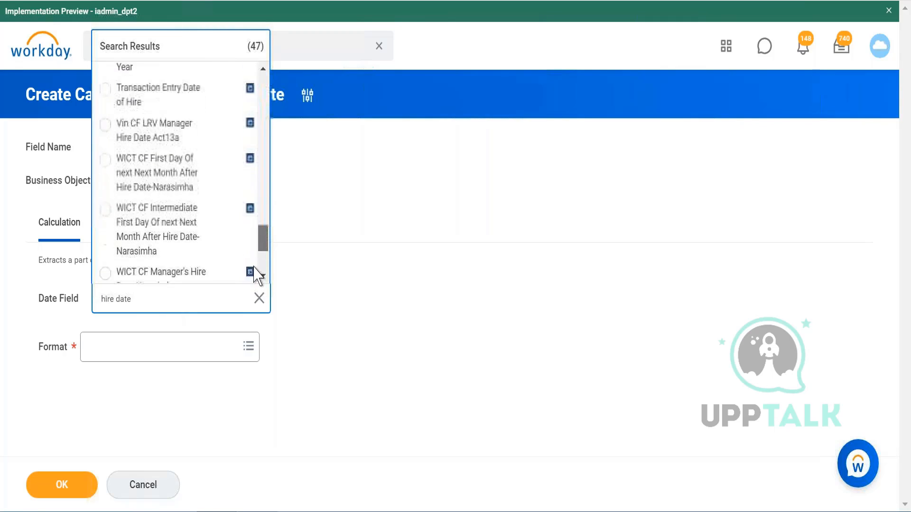
pyautogui.click(371, 241)
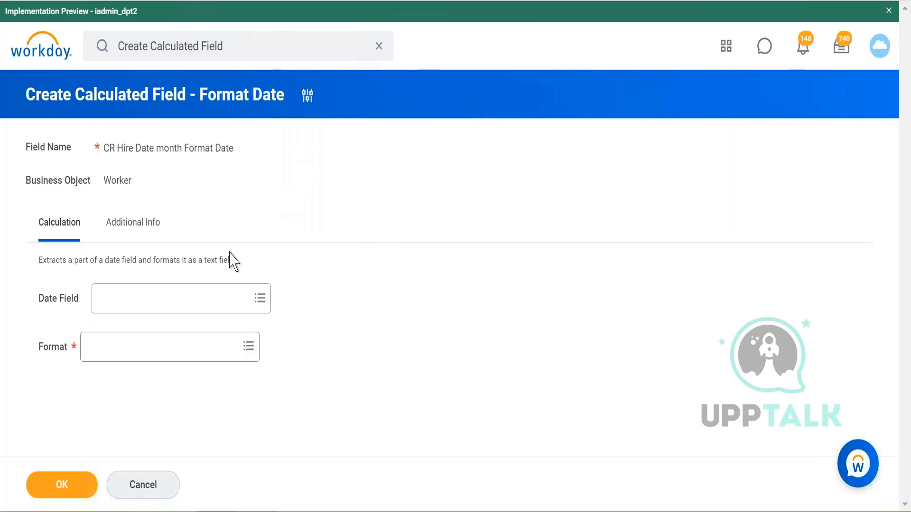
# Set the calculated field's Date Field to Hire Date and bring up the list of available formats.
pyautogui.click(208, 303)
pyautogui.write('hire date')
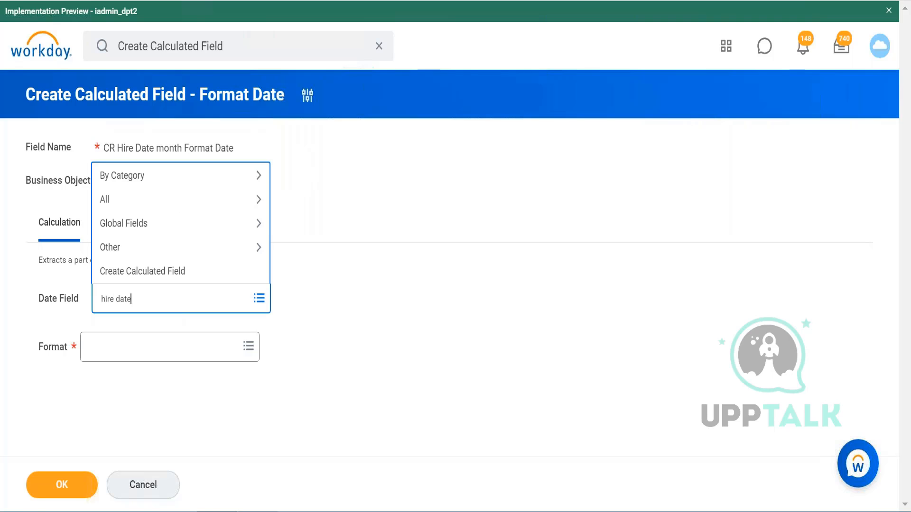
pyautogui.press('Return')
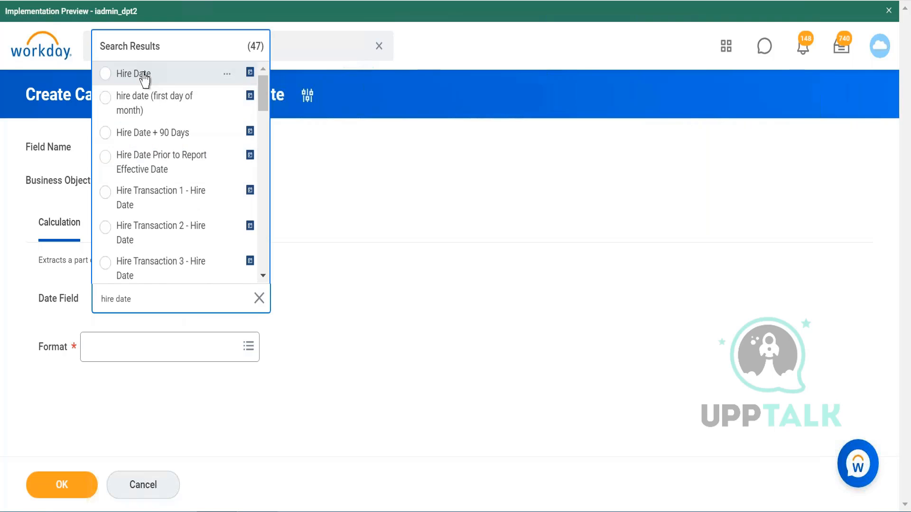
pyautogui.click(144, 76)
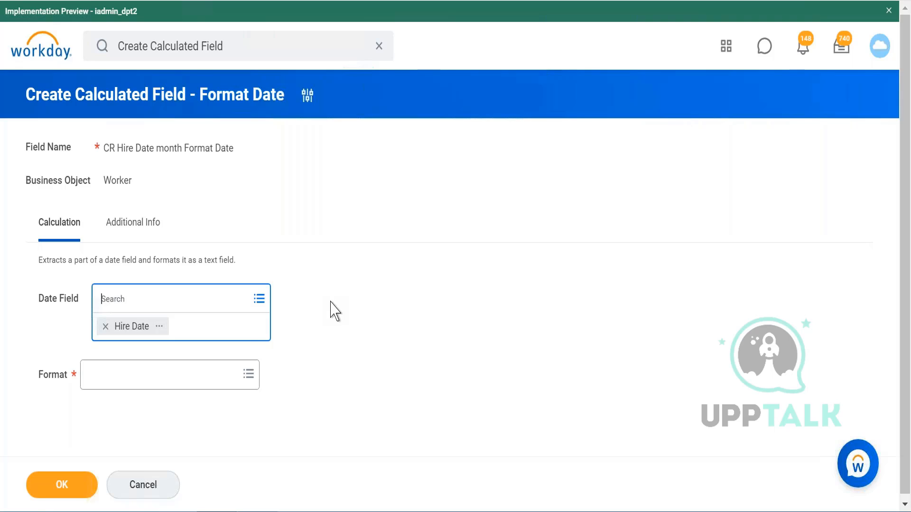
pyautogui.click(188, 373)
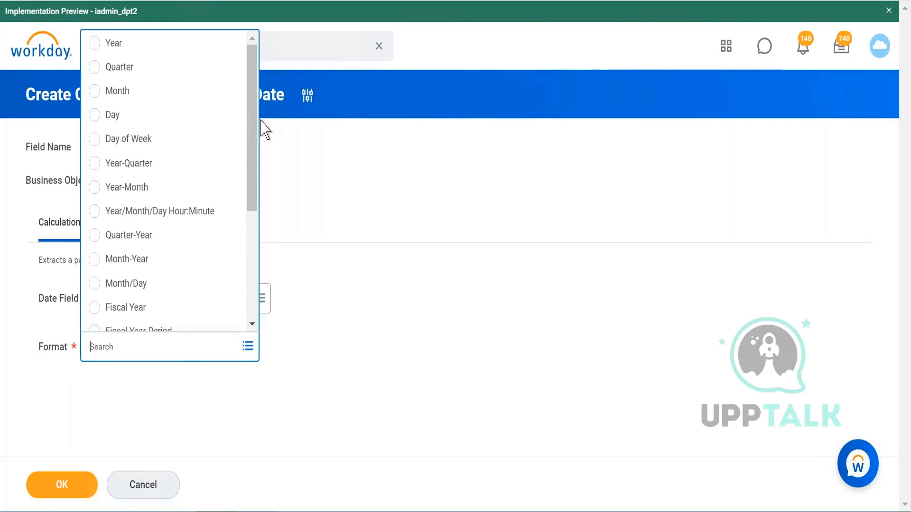
pyautogui.moveTo(252, 126); pyautogui.dragTo(192, 62)
# In Notepad++, add the example line "1.6.2016 2016-Q2" below the date pattern and minimize the window.
pyautogui.click(258, 511)
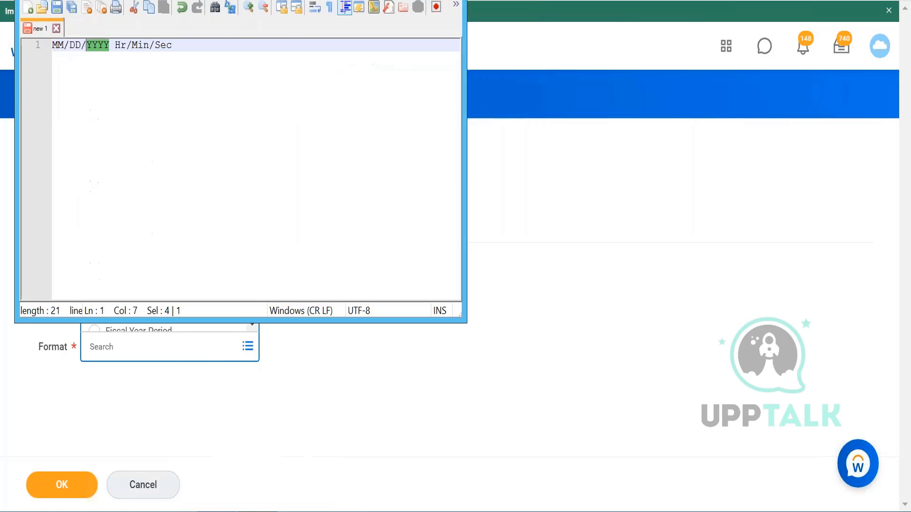
pyautogui.click(100, 96)
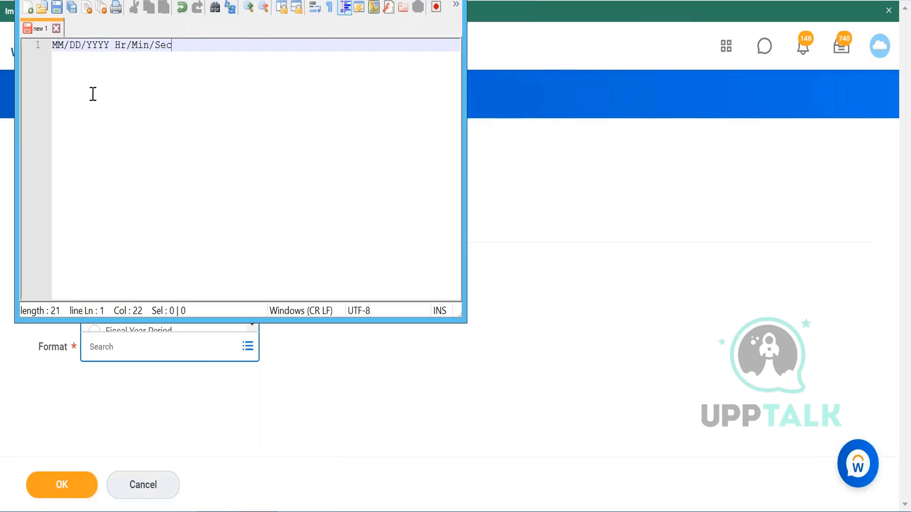
pyautogui.press('Return')
pyautogui.write('1.6.2016')
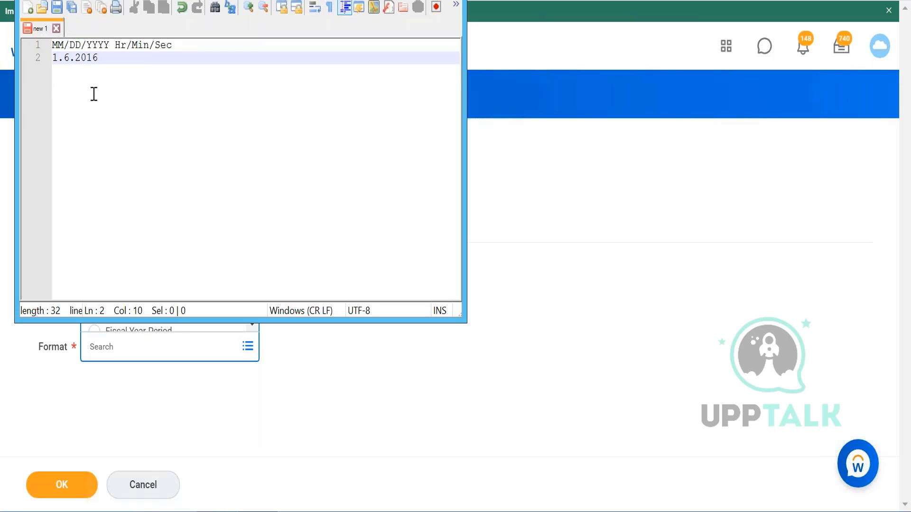
pyautogui.write(' 2016-Q2')
pyautogui.press('BackSpace')
pyautogui.press('BackSpace')
pyautogui.write('2')
pyautogui.press('BackSpace')
pyautogui.write('Q2')
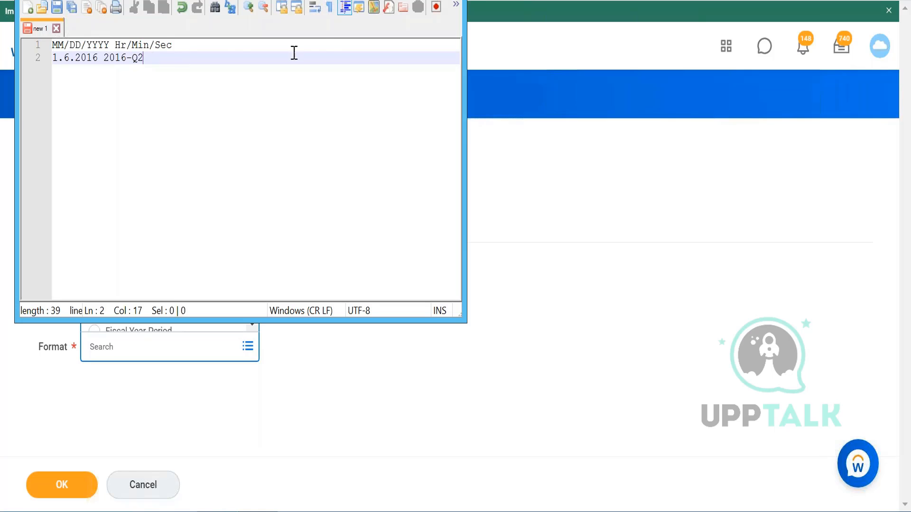
pyautogui.click(406, 1)
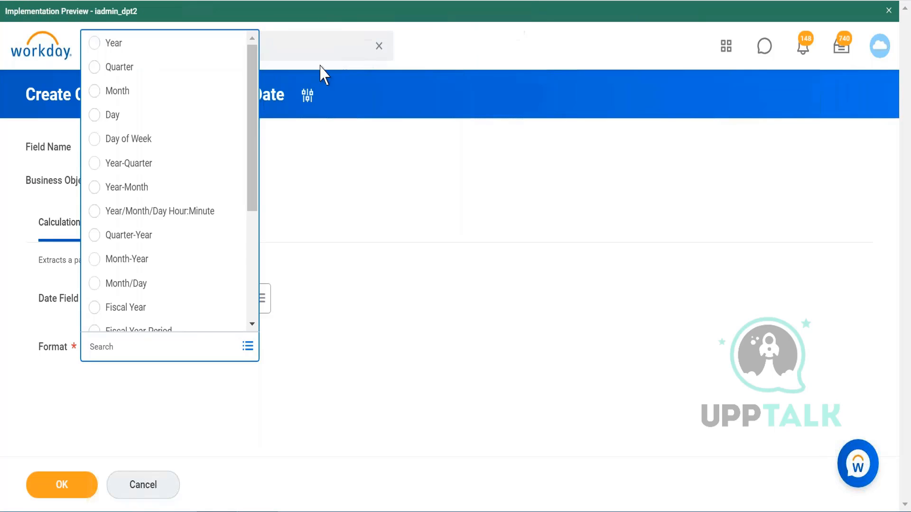
# In Workday, set the format to Year-Quarter and save the calculated field, checking it against the Notepad++ example.
pyautogui.click(189, 172)
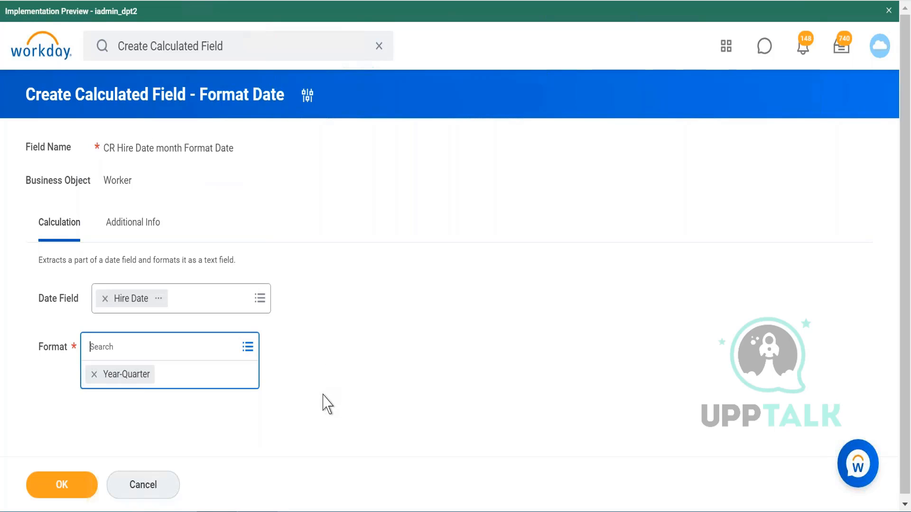
pyautogui.click(50, 489)
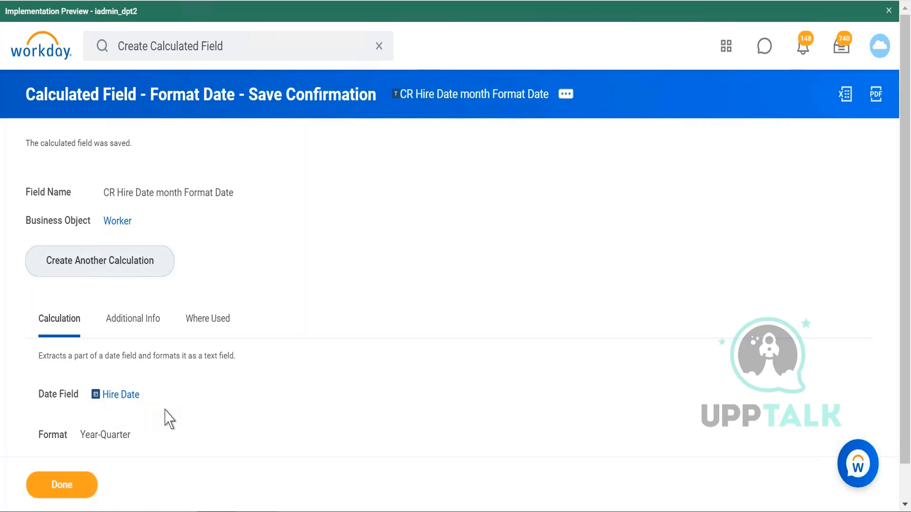
pyautogui.click(258, 511)
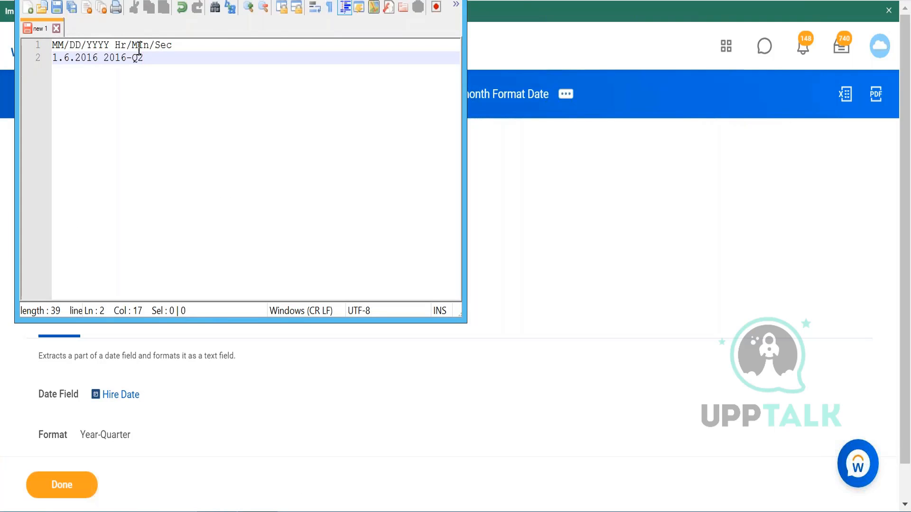
pyautogui.click(382, 0)
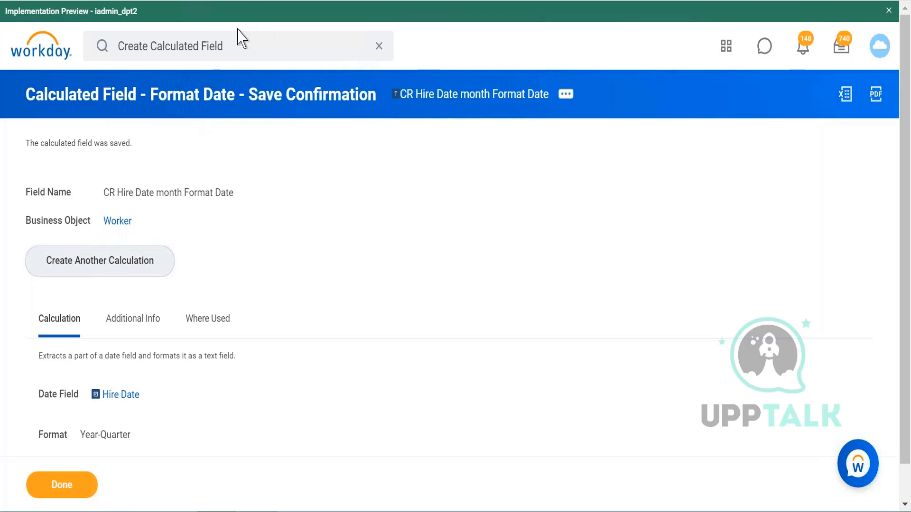
# Search Workday again for "Create Calculated Field" and duplicate the browser tab.
pyautogui.click(228, 45)
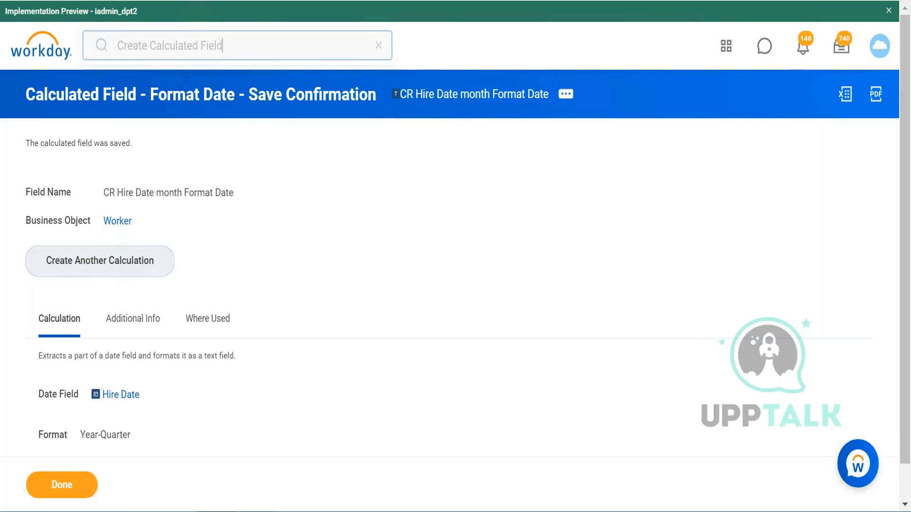
pyautogui.press('Return')
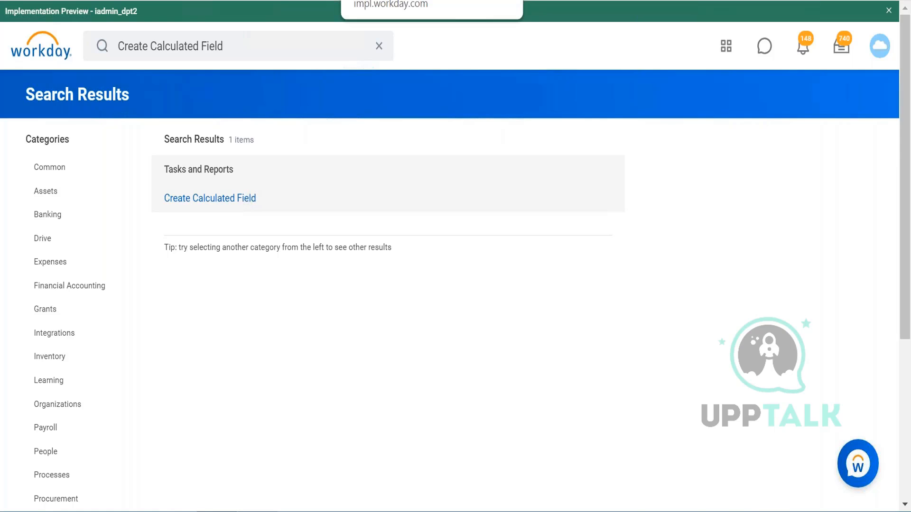
pyautogui.rightClick(448, 0)
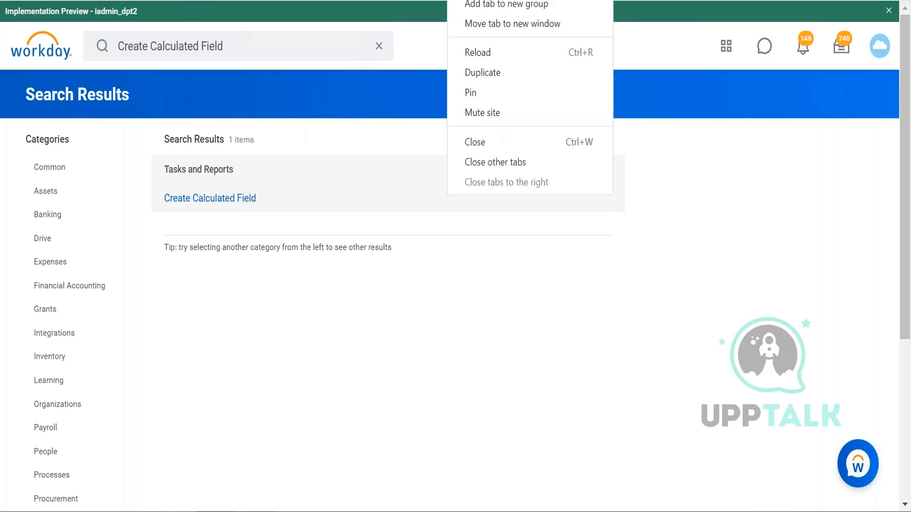
pyautogui.click(497, 73)
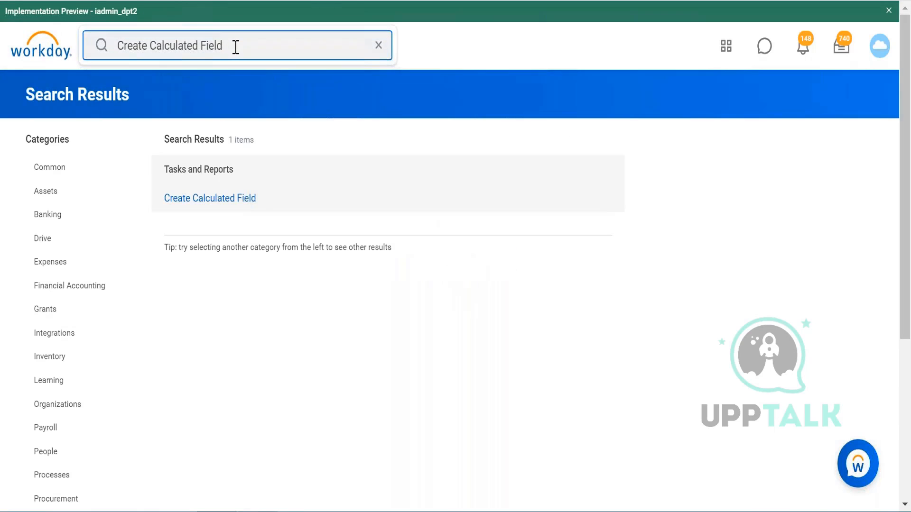
# Replace the Workday search text with "credit verification date" and run the search.
pyautogui.press('BackSpace')
pyautogui.press('BackSpace')
pyautogui.press('BackSpace')
pyautogui.press('BackSpace')
pyautogui.press('BackSpace')
pyautogui.press('BackSpace')
pyautogui.press('BackSpace')
pyautogui.press('BackSpace')
pyautogui.press('BackSpace')
pyautogui.press('BackSpace')
pyautogui.press('BackSpace')
pyautogui.press('BackSpace')
pyautogui.press('BackSpace')
pyautogui.press('BackSpace')
pyautogui.press('BackSpace')
pyautogui.press('BackSpace')
pyautogui.press('BackSpace')
pyautogui.press('BackSpace')
pyautogui.press('BackSpace')
pyautogui.press('BackSpace')
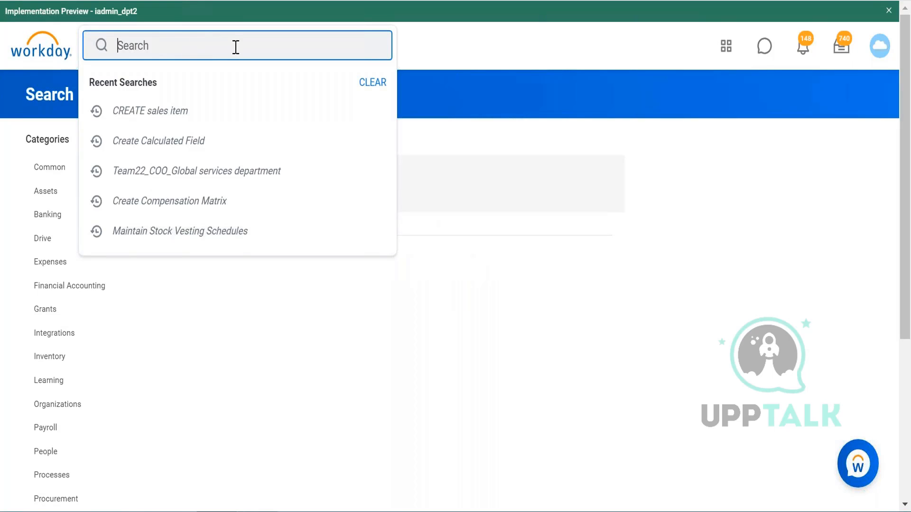
pyautogui.write('credit ver')
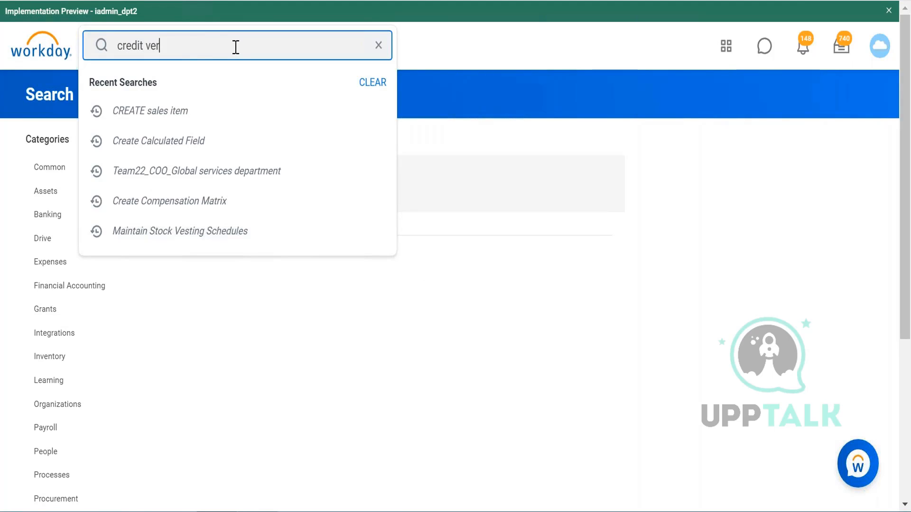
pyautogui.write('ification date')
pyautogui.press('Return')
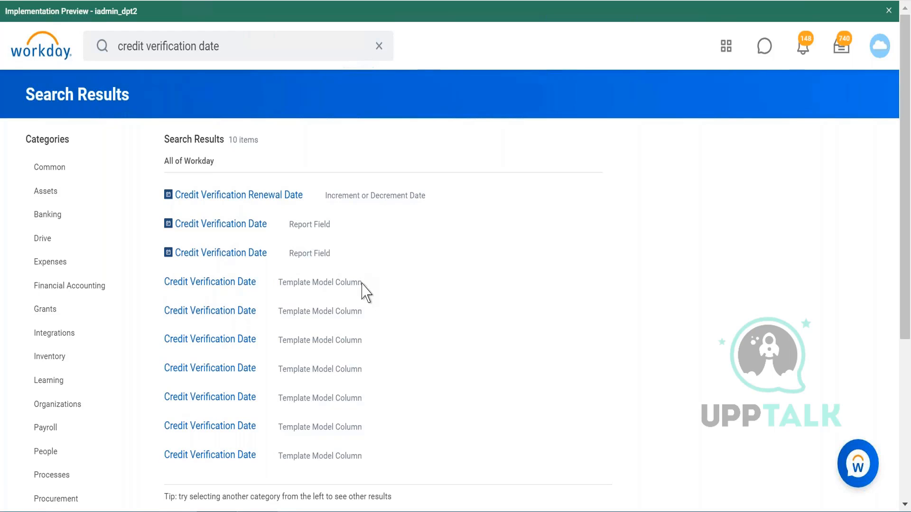
# Examine the details of the first Credit Verification Date report field, including its business object and field type.
pyautogui.moveTo(277, 228)
pyautogui.click(276, 225)
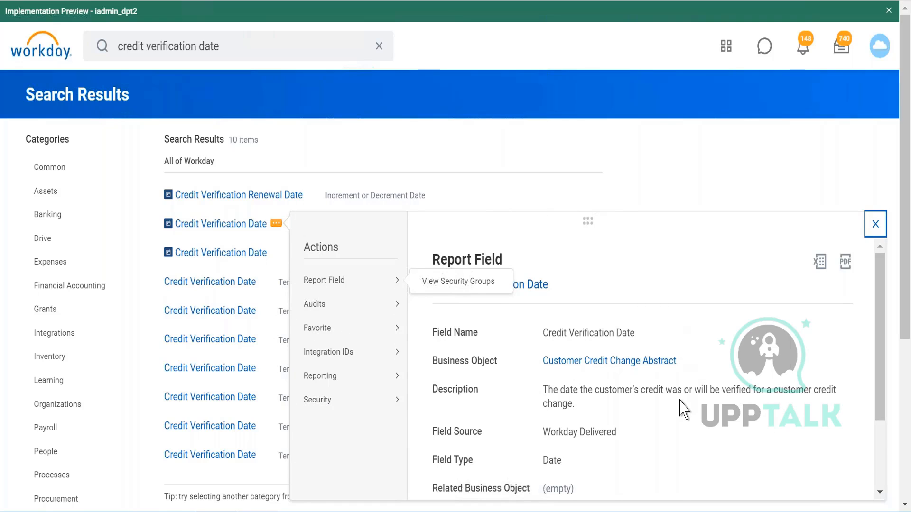
pyautogui.click(584, 181)
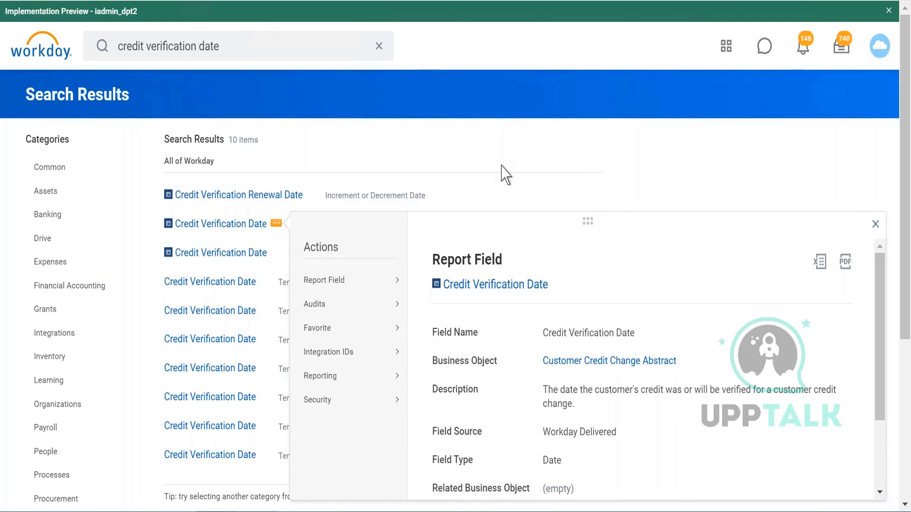
# Examine the second Credit Verification Date report field, checking its description, field type and business object.
pyautogui.click(502, 165)
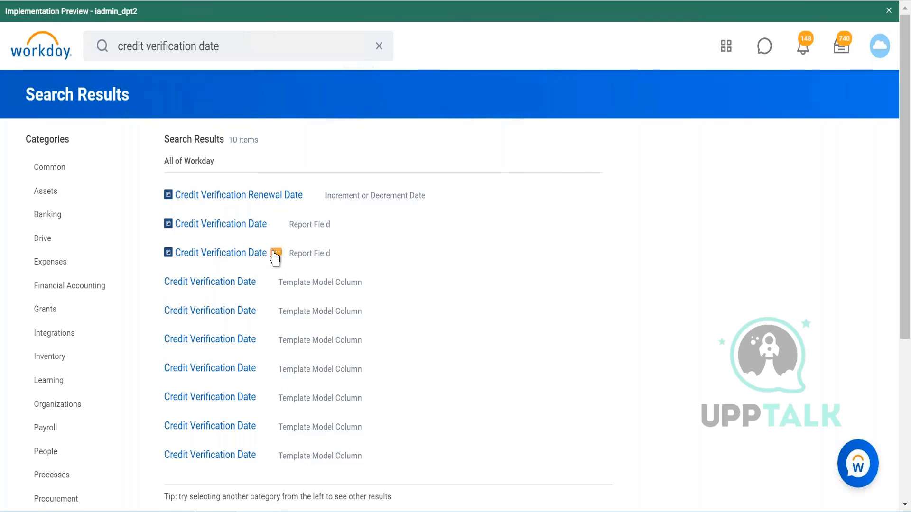
pyautogui.click(276, 253)
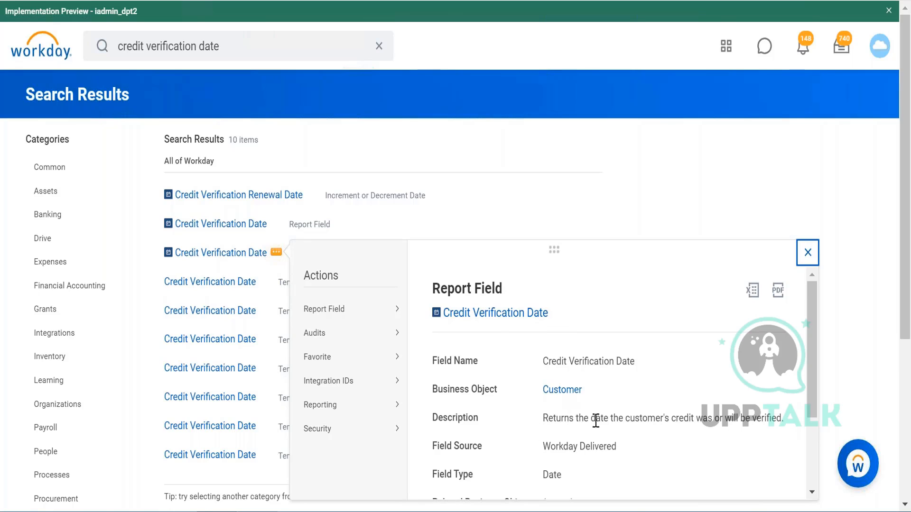
pyautogui.click(566, 391)
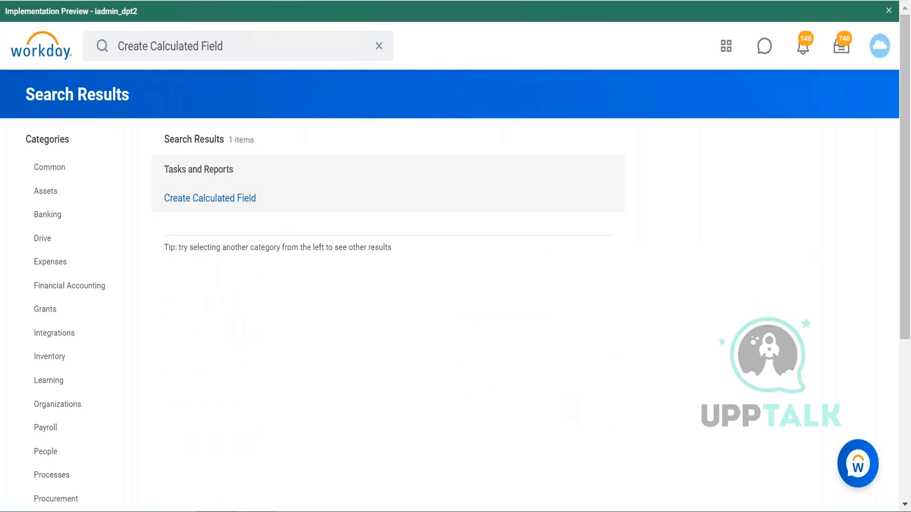
# Start a new calculated field and name it "CF Credit Verification renewal Date".
pyautogui.click(228, 198)
pyautogui.click(207, 138)
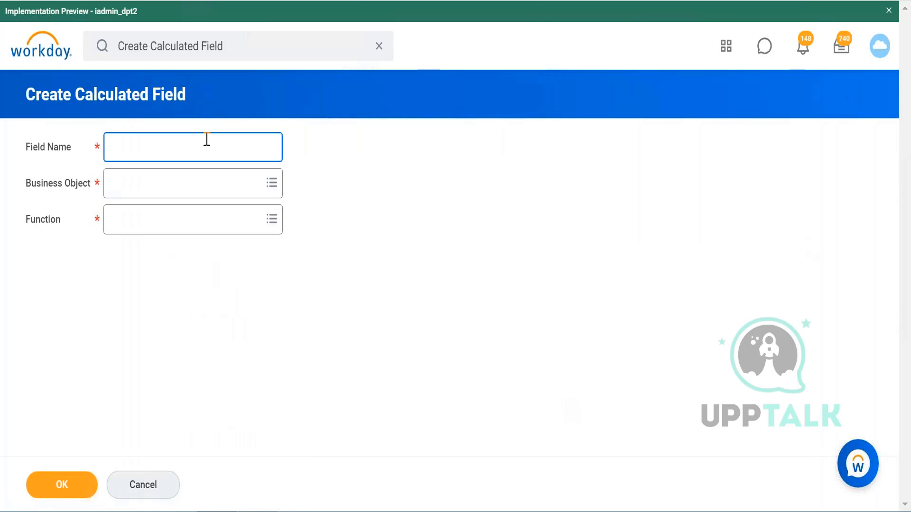
pyautogui.write('CF')
pyautogui.write('Credit Verification ')
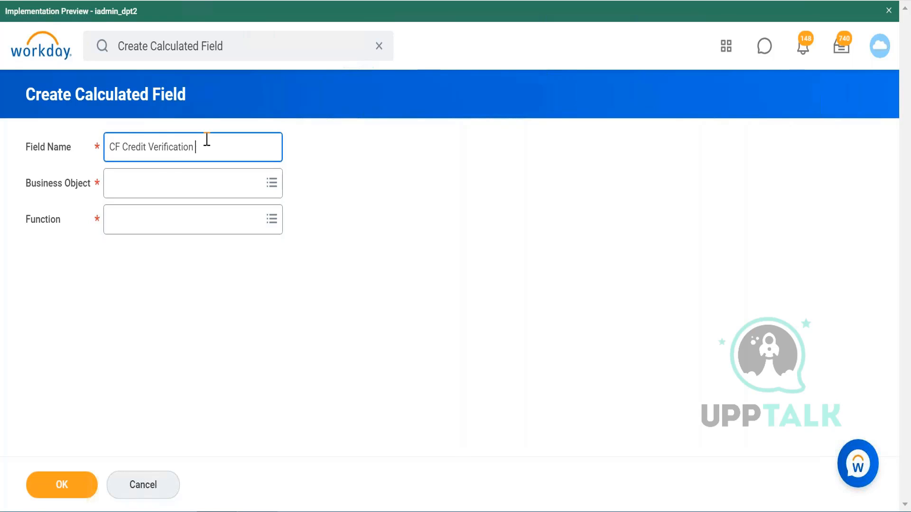
pyautogui.write('renewal Date')
# Search the business objects for "customer" and set the first Customer result as the business object.
pyautogui.click(200, 188)
pyautogui.write('cu')
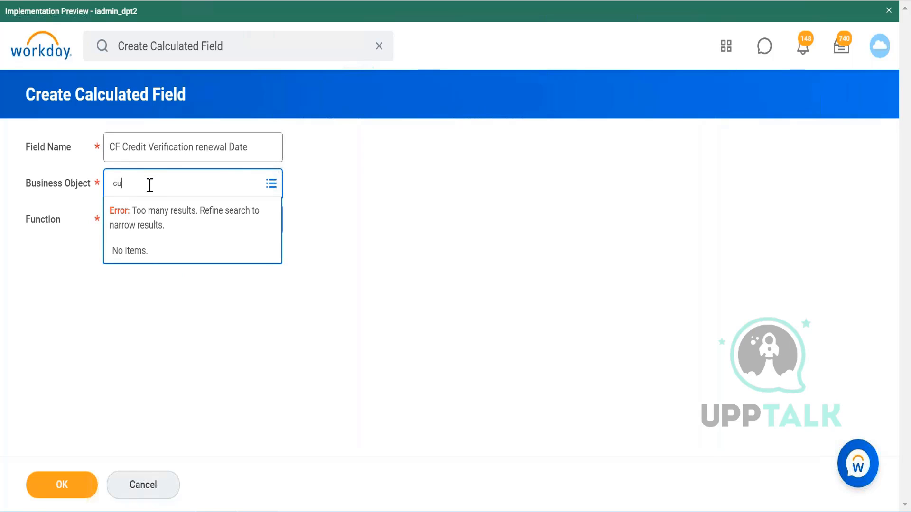
pyautogui.write('stomer')
pyautogui.press('Return')
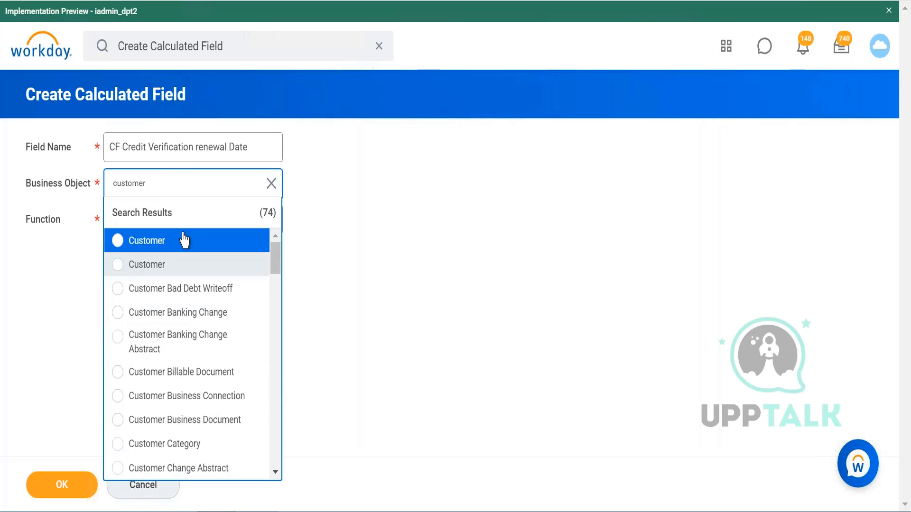
pyautogui.click(180, 246)
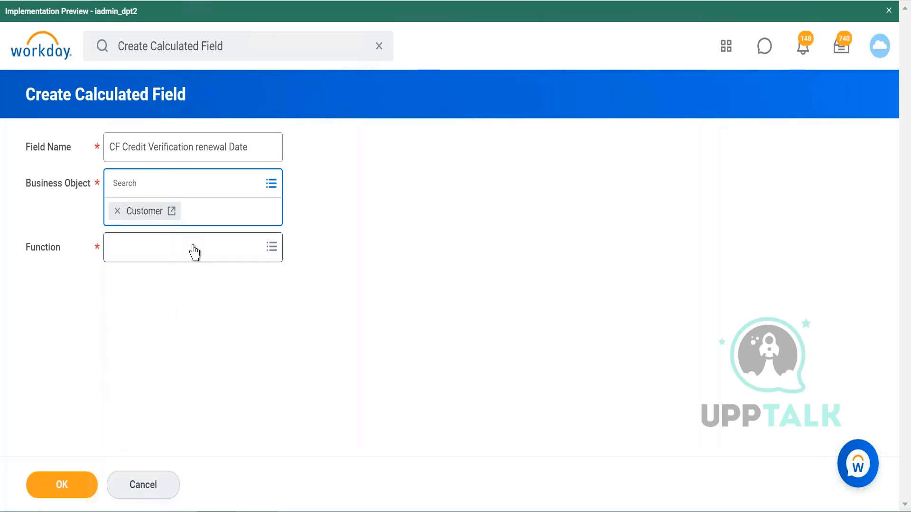
# Choose the Increment or Decrement Date function and continue to the calculation setup.
pyautogui.click(198, 253)
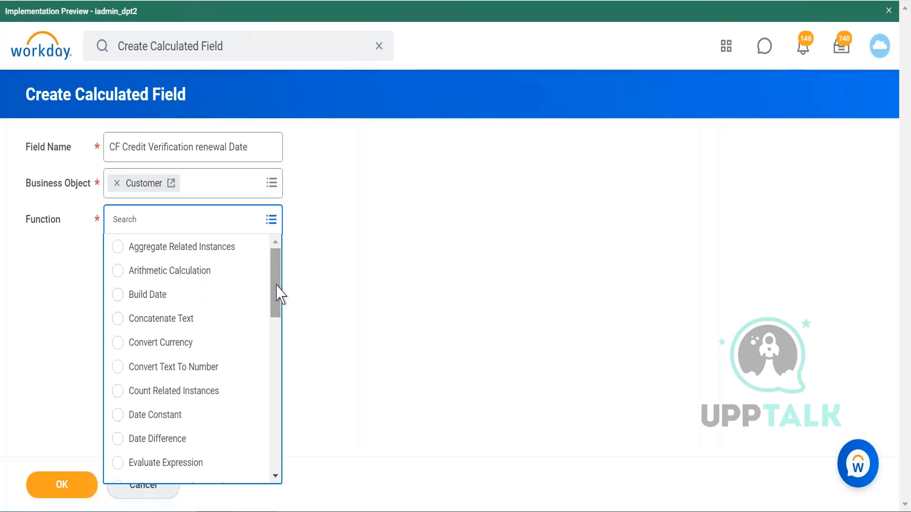
pyautogui.moveTo(278, 288); pyautogui.dragTo(277, 376)
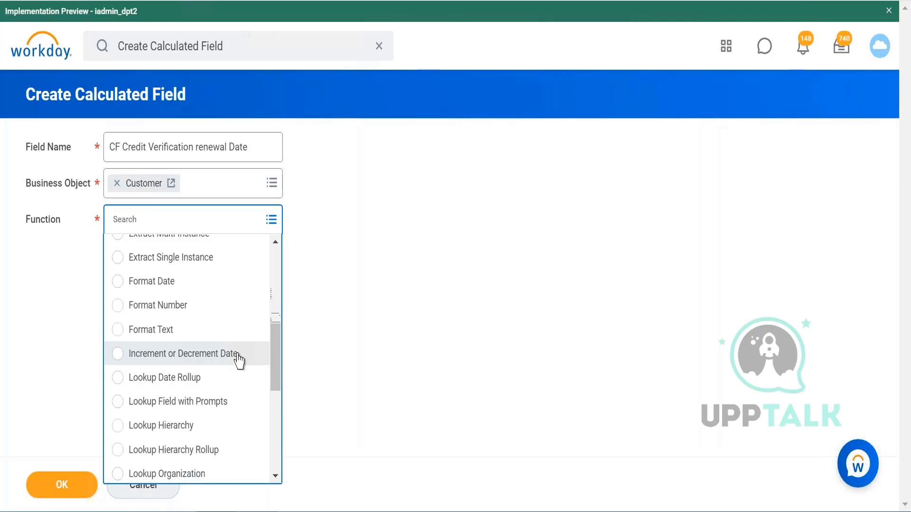
pyautogui.click(237, 355)
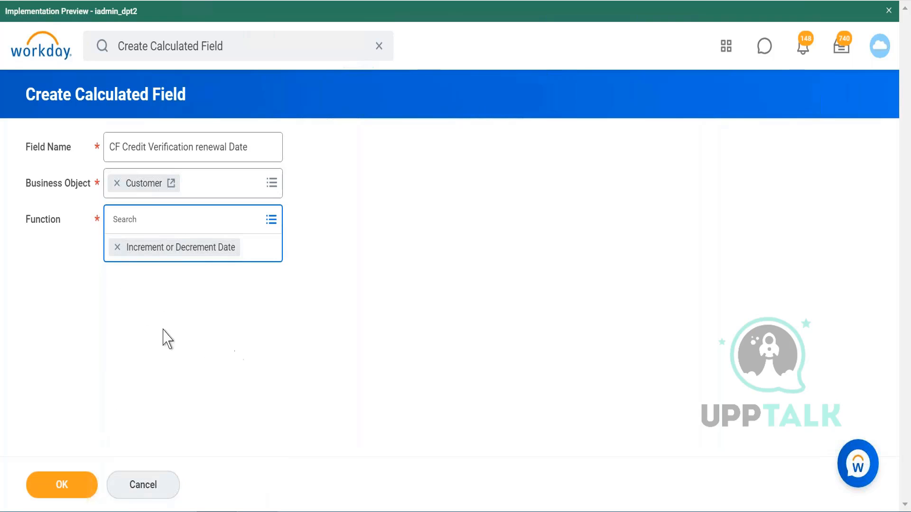
pyautogui.click(64, 490)
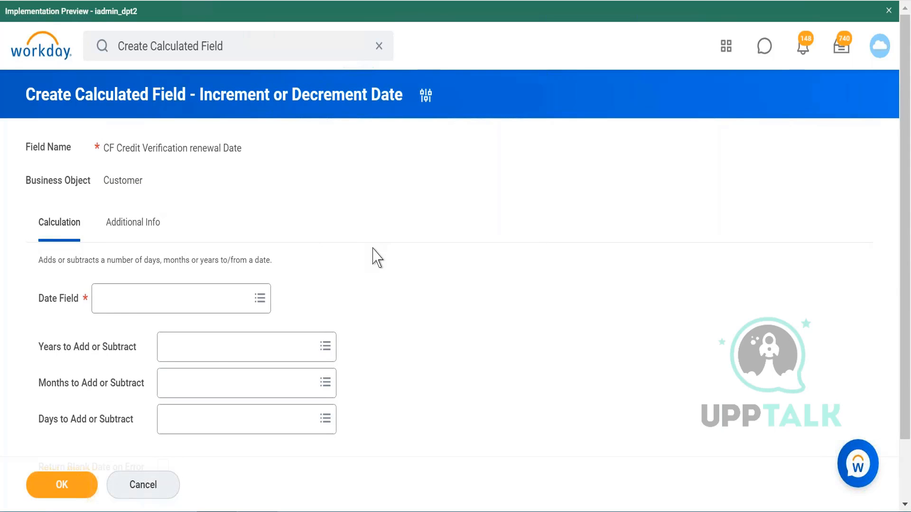
# Try to find "credit verification date" as the Date Field, shorten the search text to "credit", and recheck the business object.
pyautogui.scroll(-1, 377, 258)
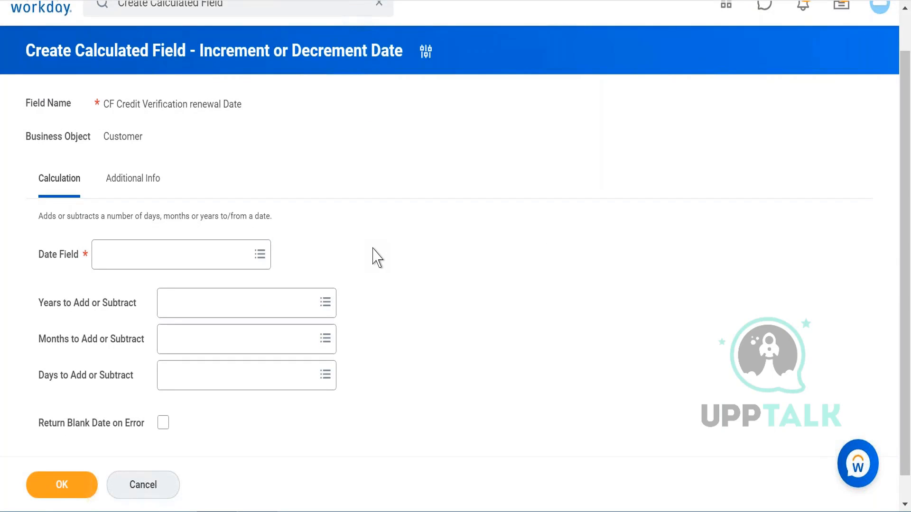
pyautogui.click(240, 267)
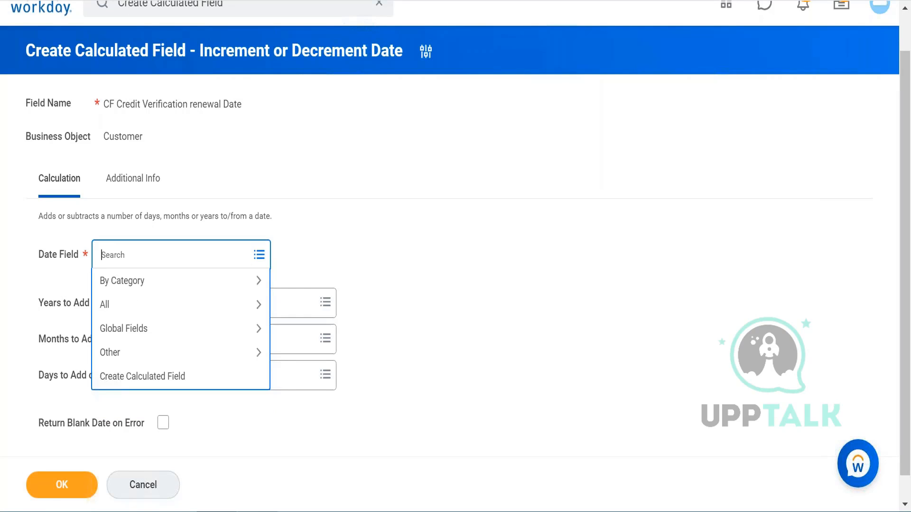
pyautogui.write('credit verification date')
pyautogui.press('Return')
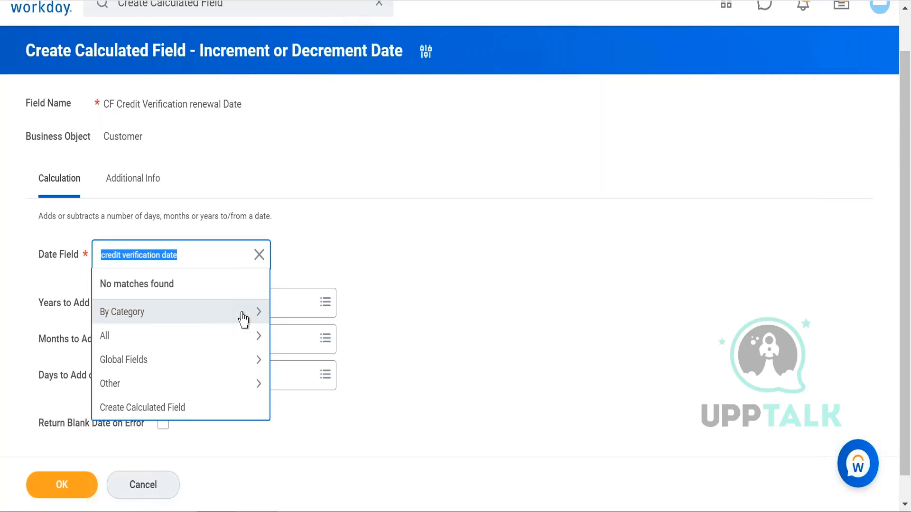
pyautogui.click(199, 262)
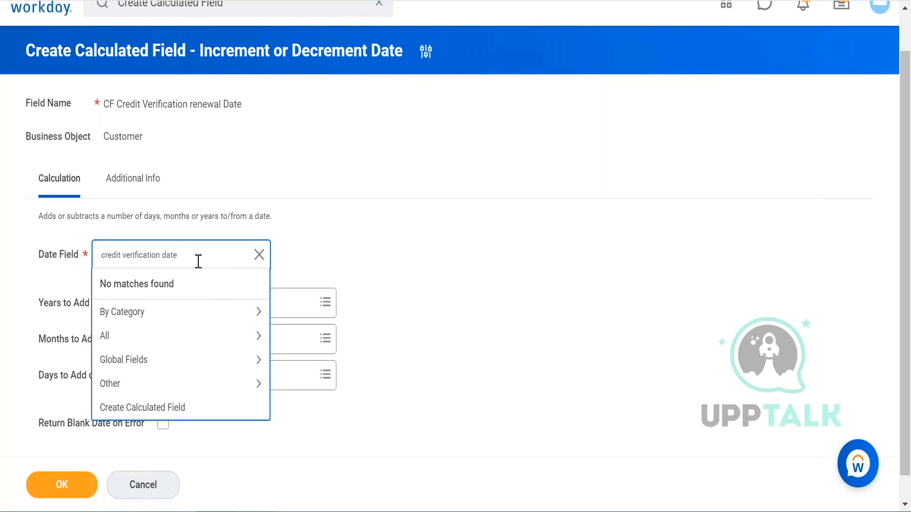
pyautogui.press('BackSpace')
pyautogui.press('BackSpace')
pyautogui.press('BackSpace')
pyautogui.press('BackSpace')
pyautogui.press('BackSpace')
pyautogui.press('BackSpace')
pyautogui.press('BackSpace')
pyautogui.press('BackSpace')
pyautogui.press('BackSpace')
pyautogui.press('BackSpace')
pyautogui.press('BackSpace')
pyautogui.press('BackSpace')
pyautogui.press('BackSpace')
pyautogui.press('BackSpace')
pyautogui.press('BackSpace')
pyautogui.press('BackSpace')
pyautogui.scroll(1, 317, 121)
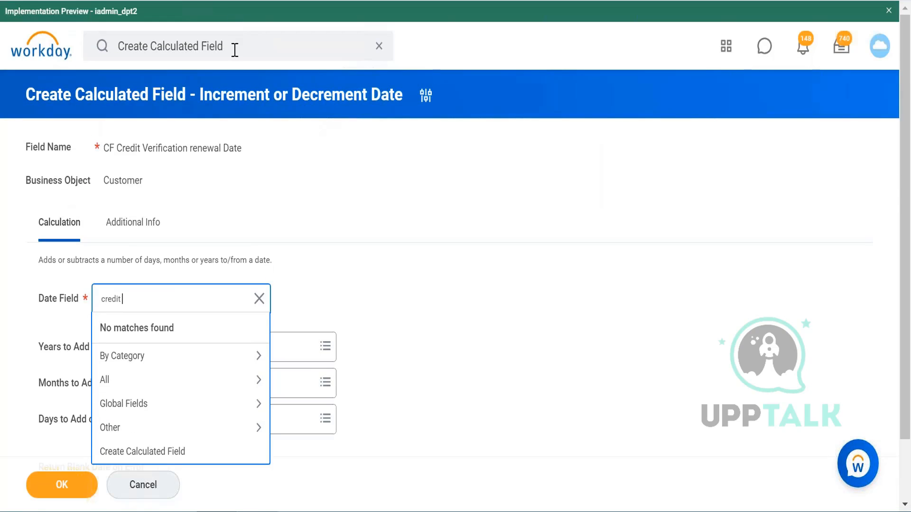
pyautogui.click(150, 182)
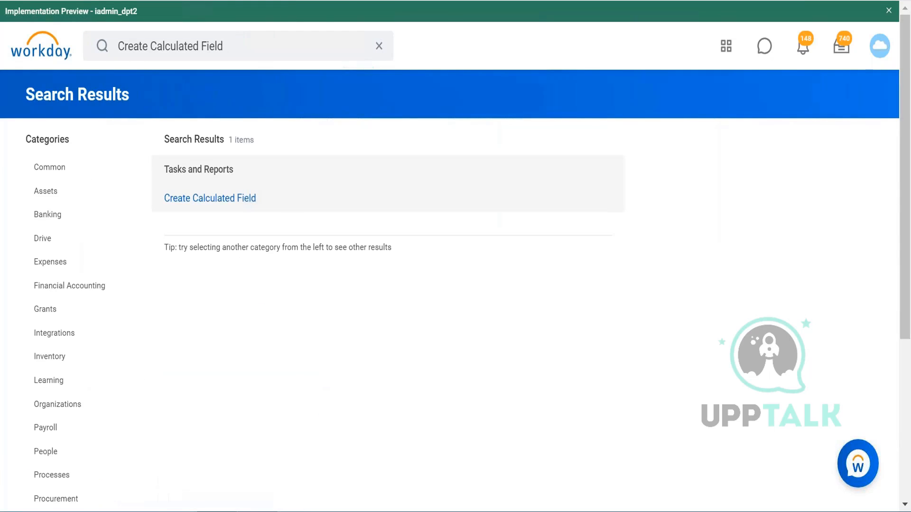
# Start the Create Calculated Field task again and name the field "Cf Credit verification renewal Date".
pyautogui.click(240, 199)
pyautogui.click(191, 143)
pyautogui.write('Cf')
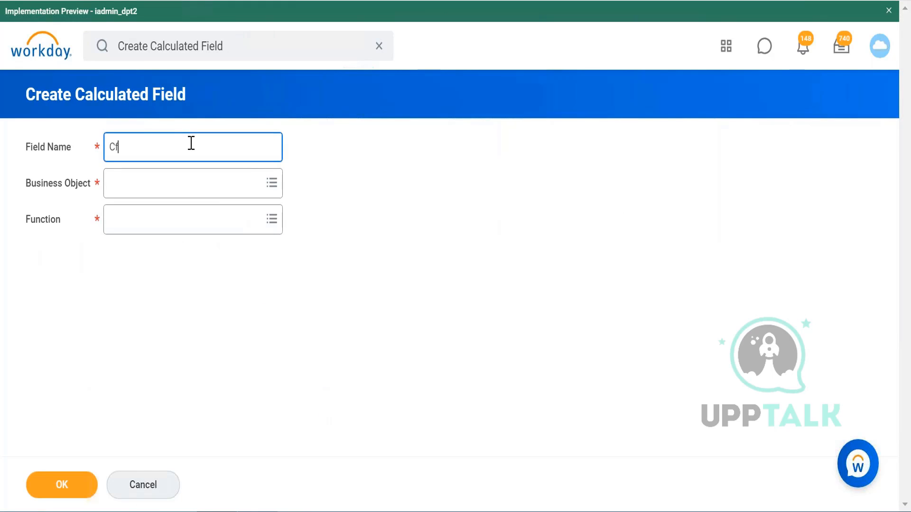
pyautogui.write(' Credit verifca')
pyautogui.press('BackSpace')
pyautogui.press('BackSpace')
pyautogui.write('ication renewal')
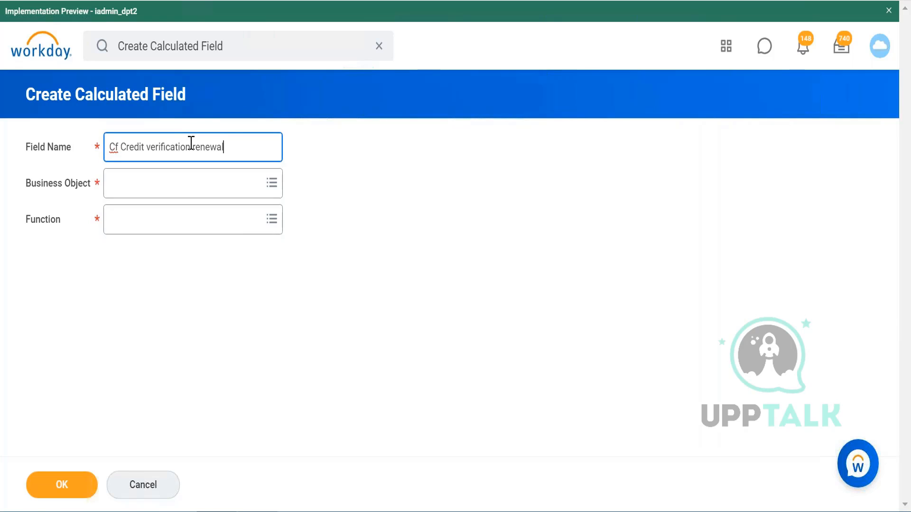
pyautogui.write(' Datye')
pyautogui.press('BackSpace')
pyautogui.press('BackSpace')
pyautogui.write('e')
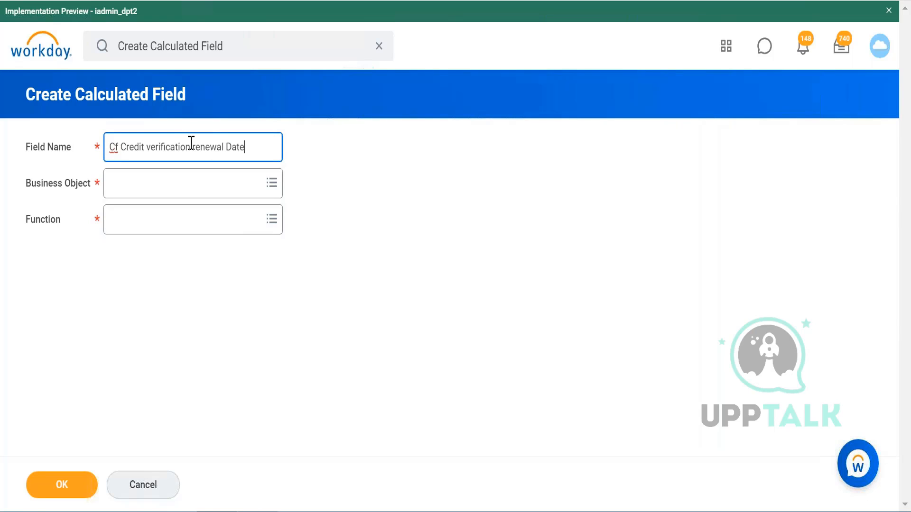
# Search the business objects for "customer" and set the second Customer result as the business object.
pyautogui.click(199, 193)
pyautogui.write('c')
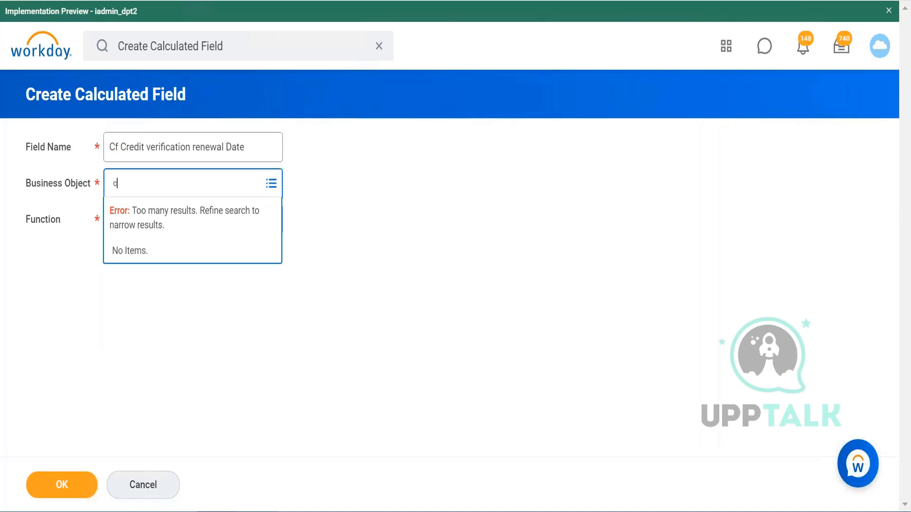
pyautogui.write('ustomer')
pyautogui.press('Return')
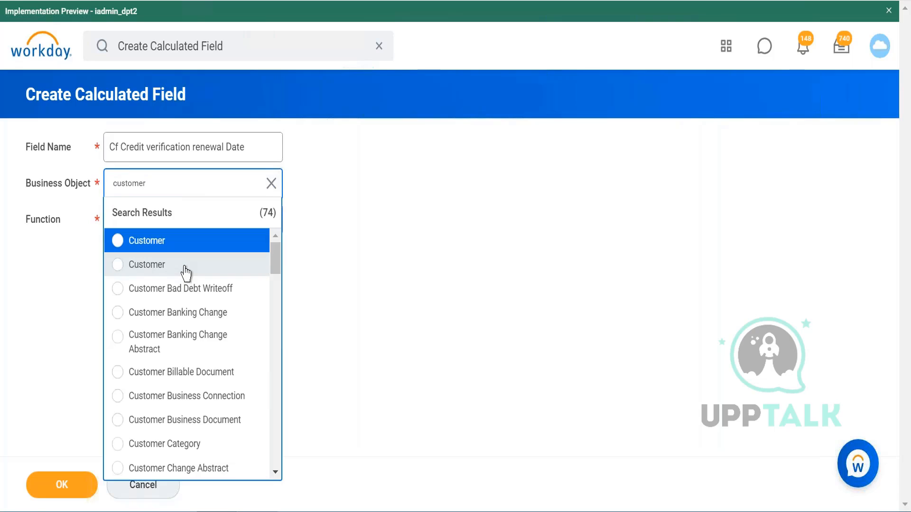
pyautogui.click(185, 270)
# Set the function to Increment or Decrement Date and proceed to the calculation settings.
pyautogui.click(222, 256)
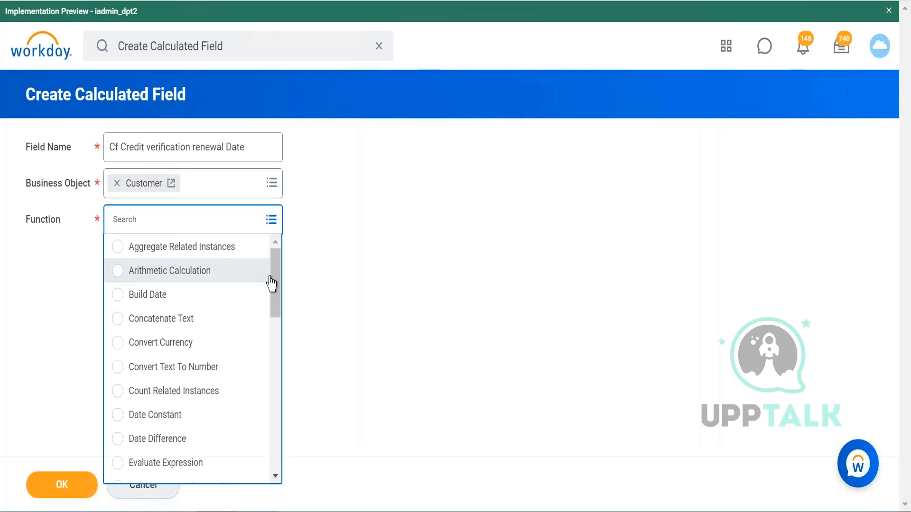
pyautogui.moveTo(275, 283); pyautogui.dragTo(252, 388)
pyautogui.click(230, 365)
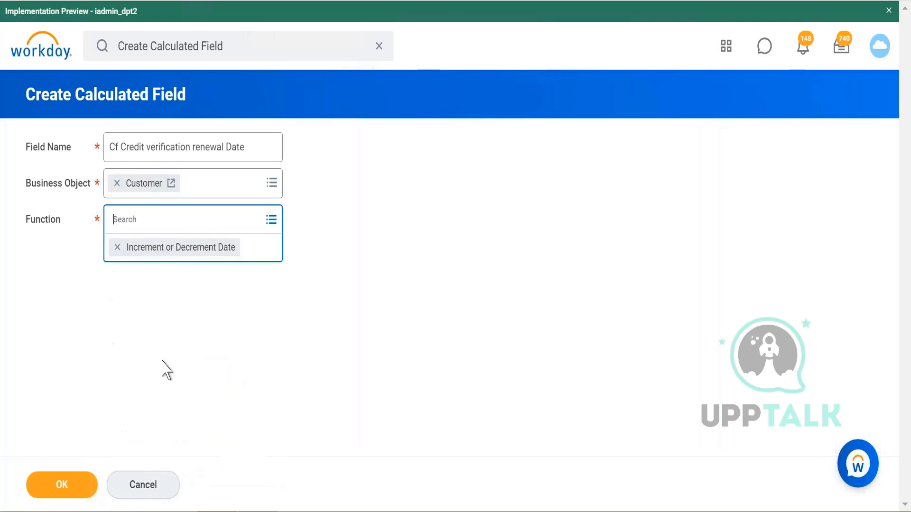
pyautogui.click(61, 484)
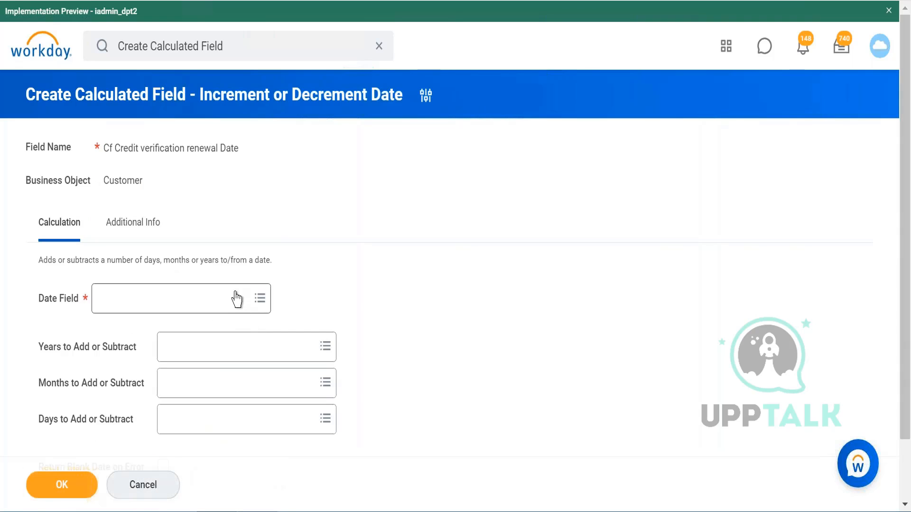
# Search the Date Field options for "credit date" and select Credit Verification Date.
pyautogui.click(237, 299)
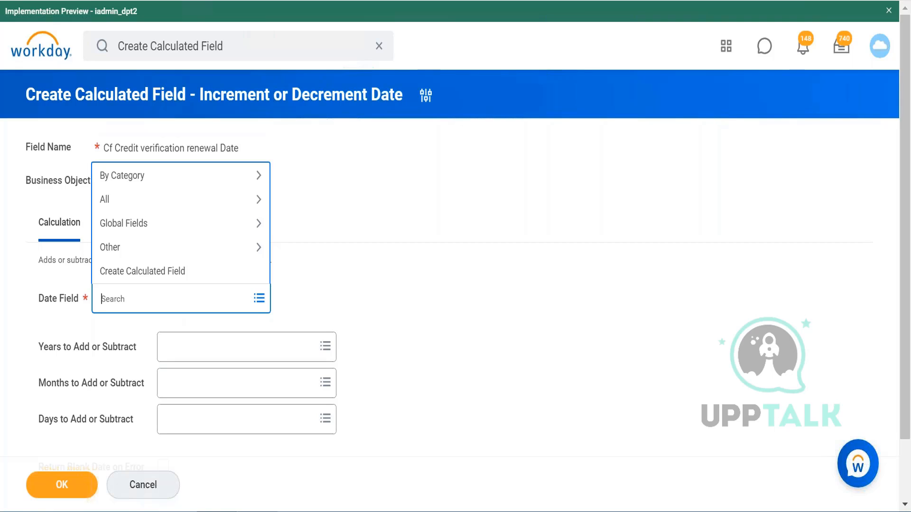
pyautogui.write('credit date')
pyautogui.press('Return')
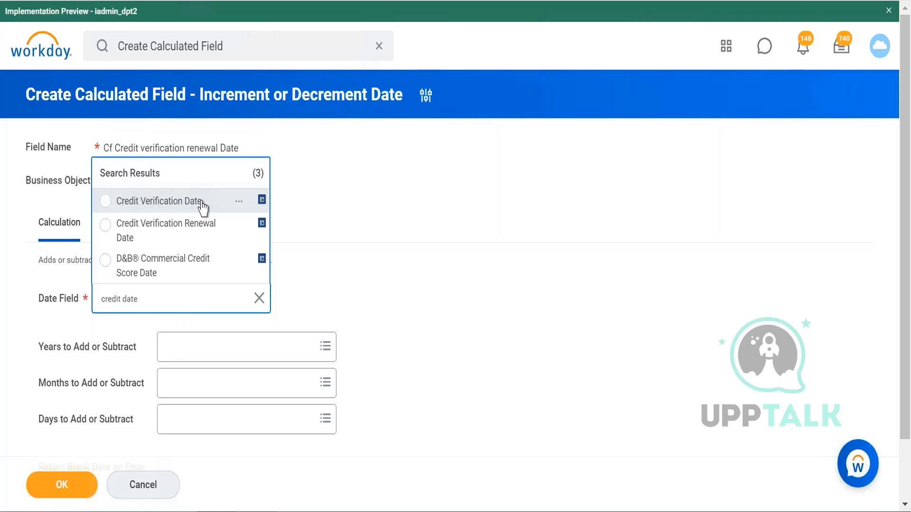
pyautogui.click(203, 205)
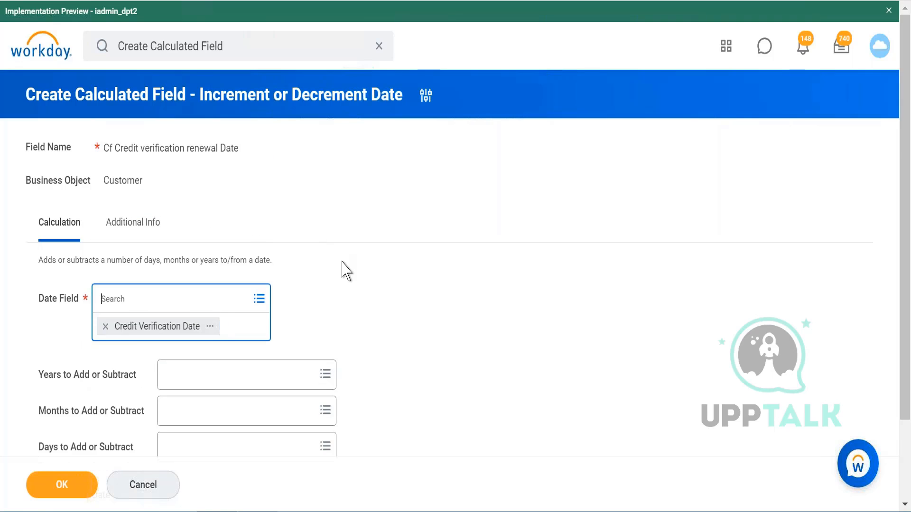
pyautogui.hotkey('ctrl', '0')
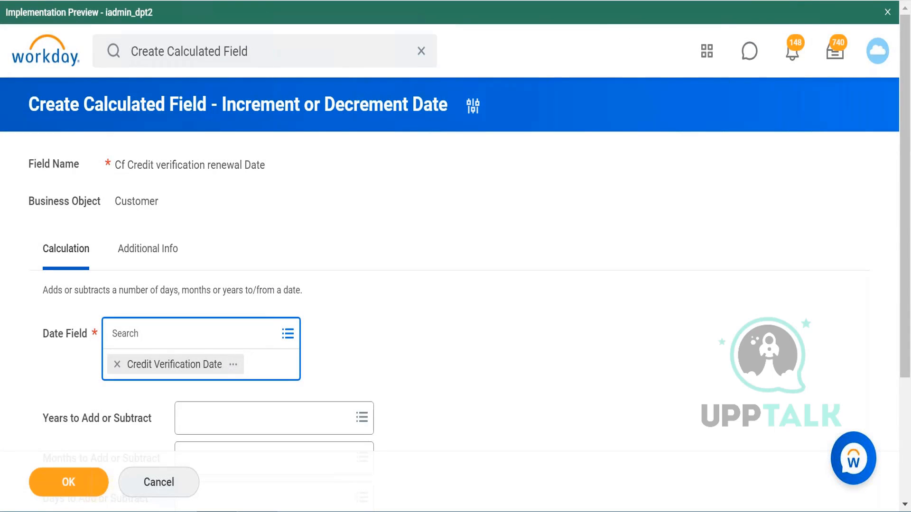
pyautogui.hotkey('ctrl', '+')
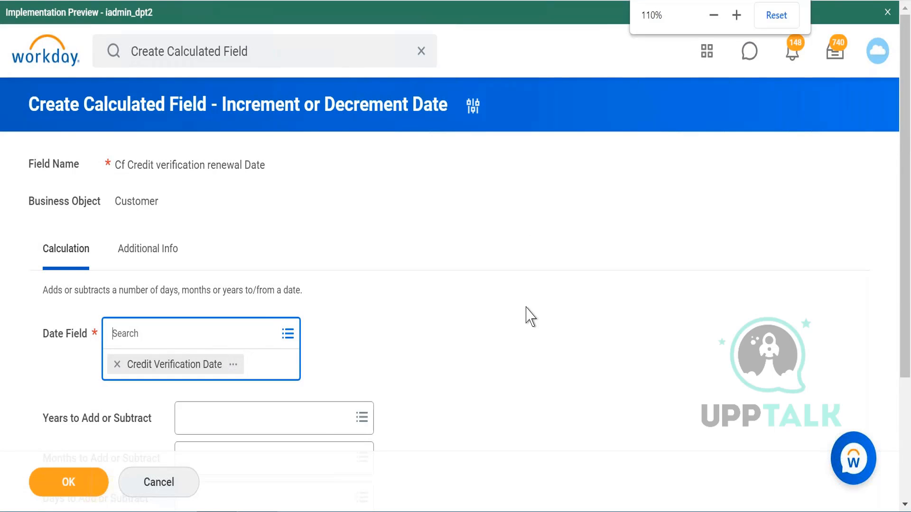
pyautogui.click(714, 15)
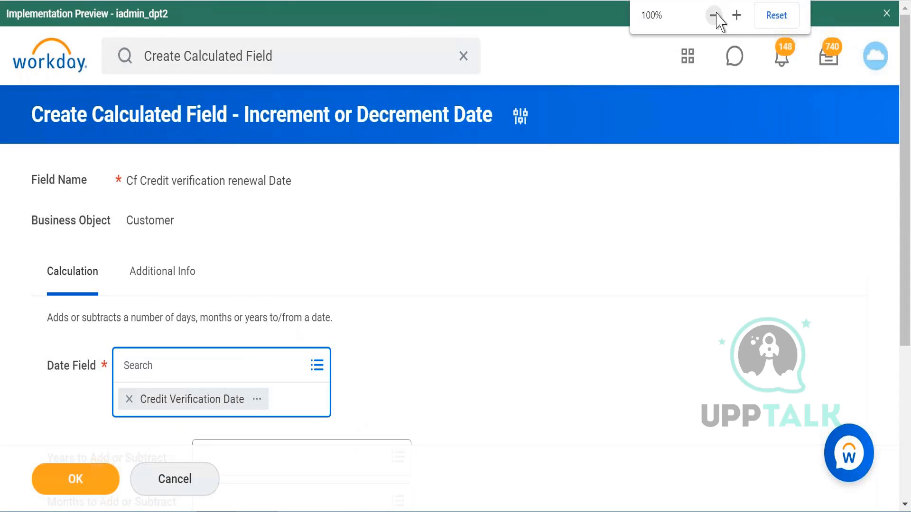
pyautogui.click(715, 15)
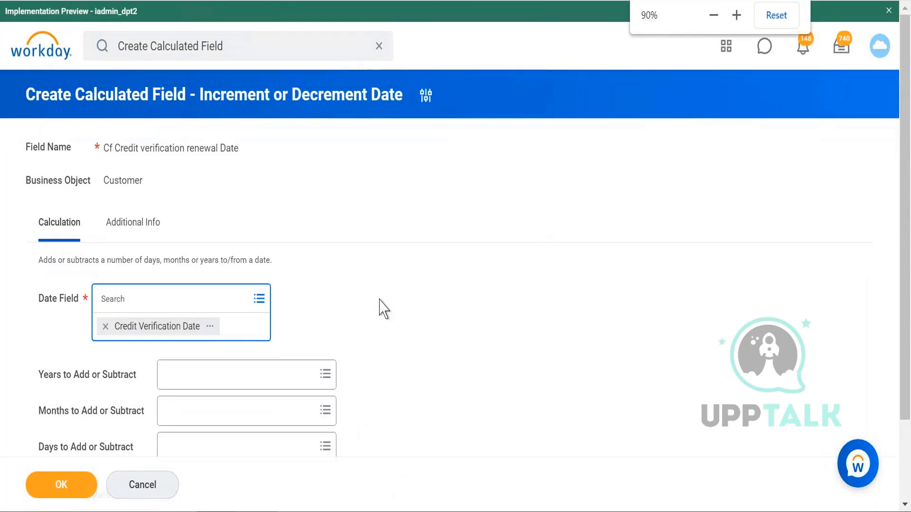
pyautogui.click(296, 384)
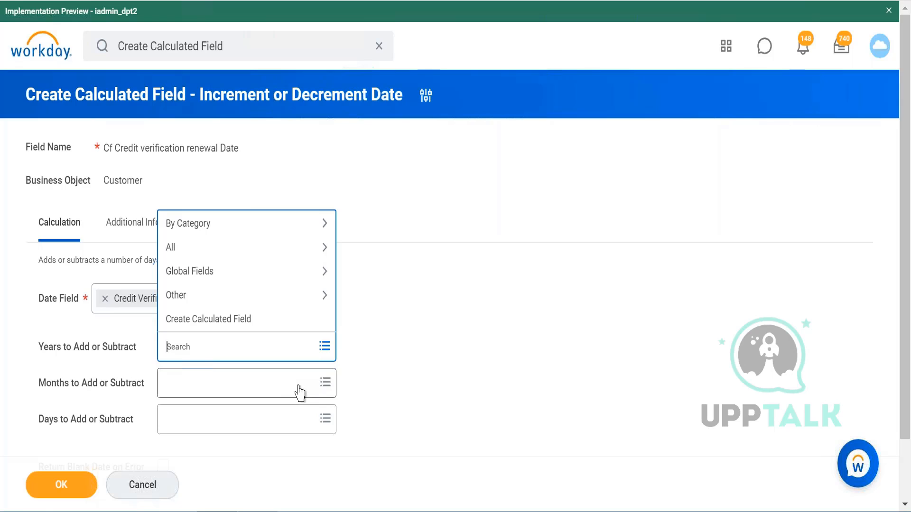
pyautogui.click(300, 393)
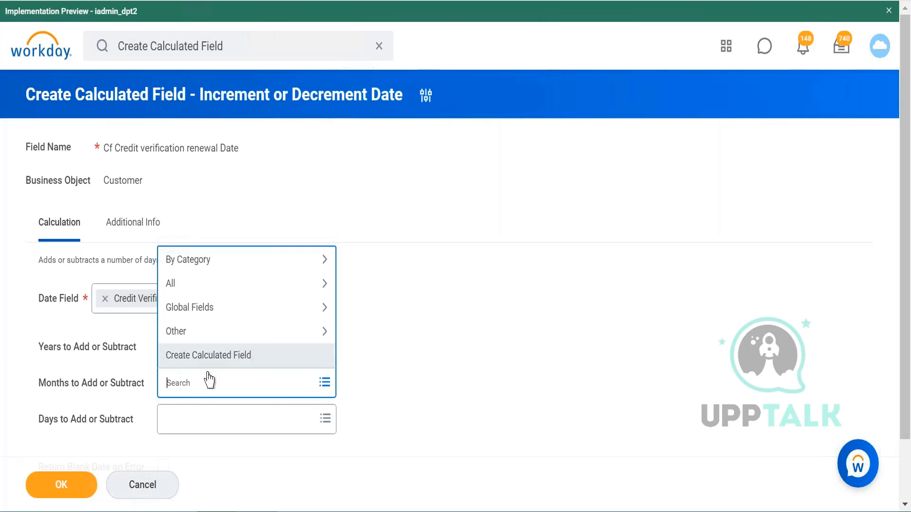
pyautogui.click(251, 432)
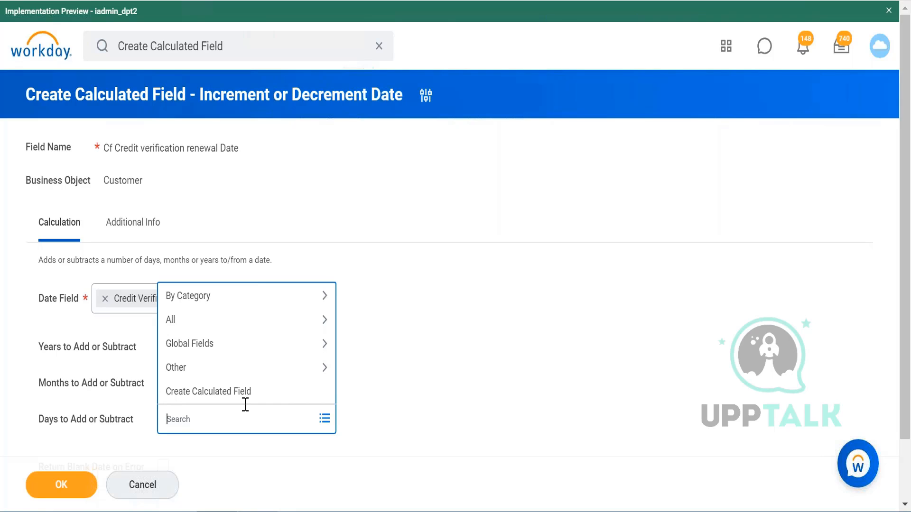
pyautogui.click(372, 339)
# Set Years to Add or Subtract to 1, chosen from the numeric global fields.
pyautogui.click(273, 348)
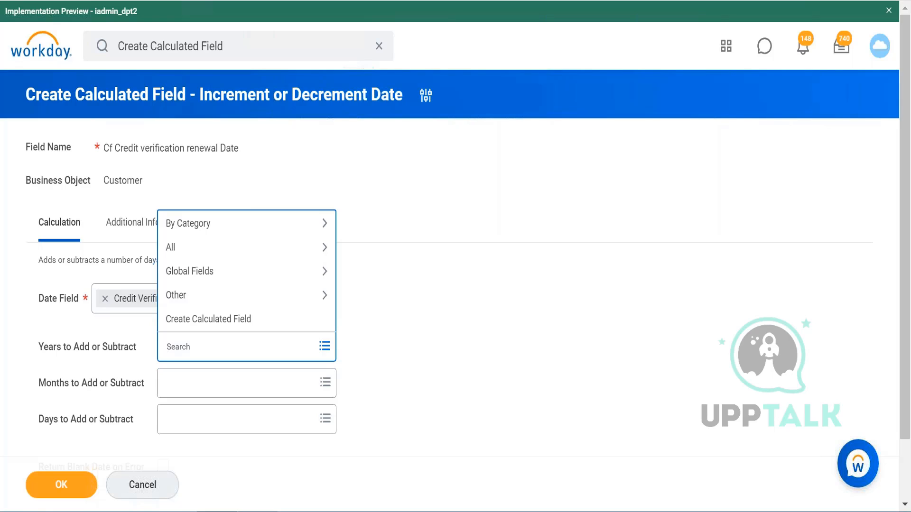
pyautogui.click(232, 273)
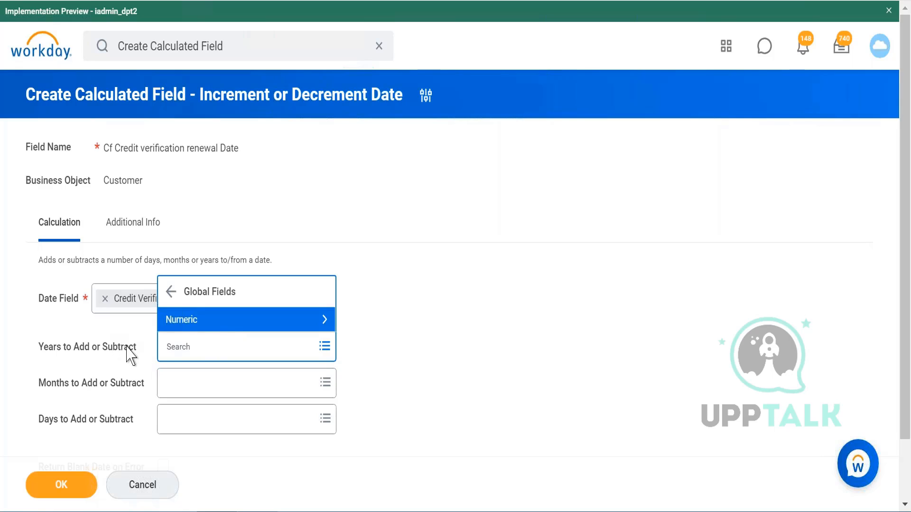
pyautogui.click(251, 324)
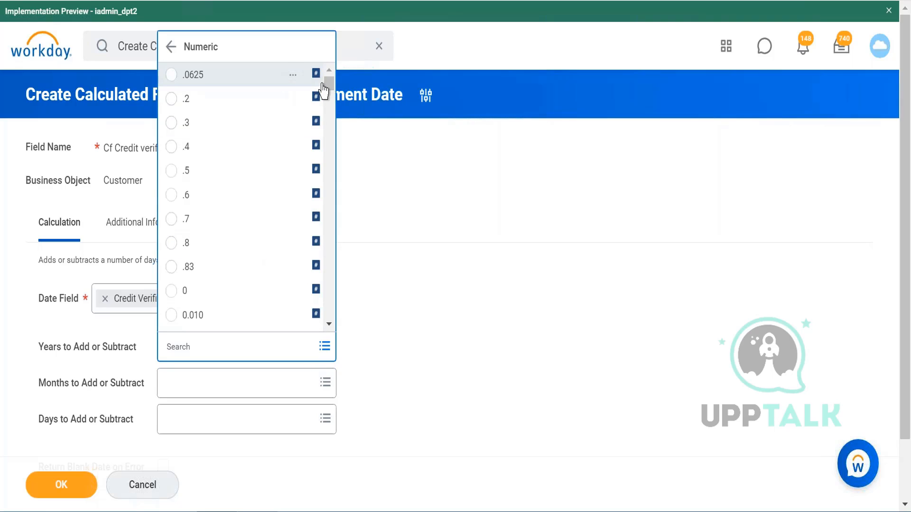
pyautogui.scroll(-2, 328, 85)
pyautogui.scroll(-3, 329, 93)
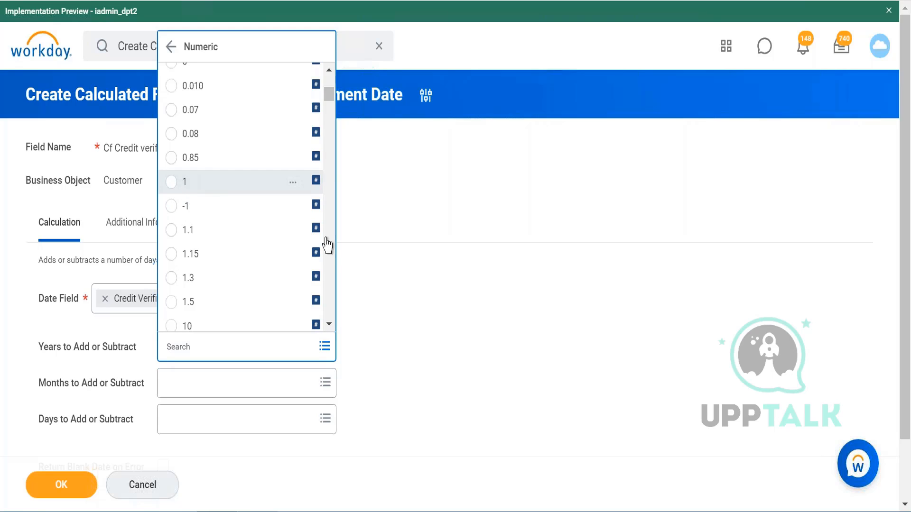
pyautogui.click(172, 184)
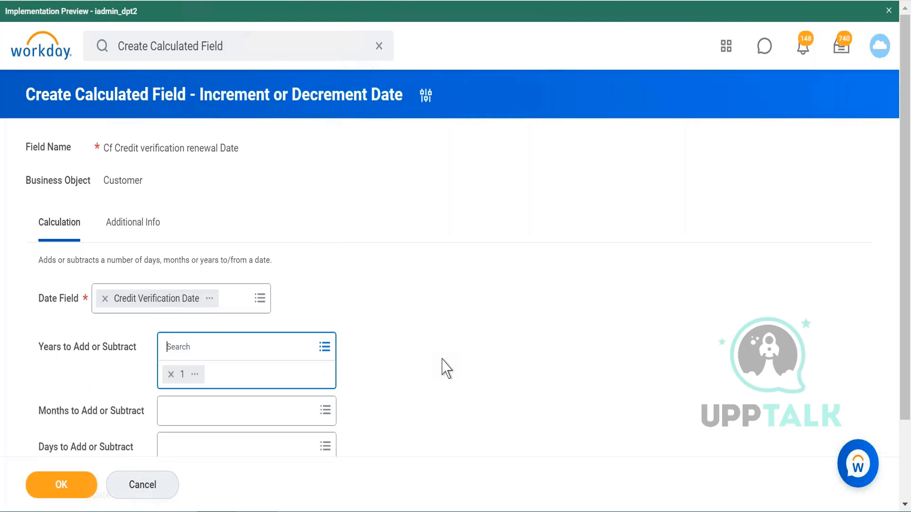
# Enable Return Blank Date on Error and save the Increment or Decrement Date calculated field.
pyautogui.scroll(-2, 446, 367)
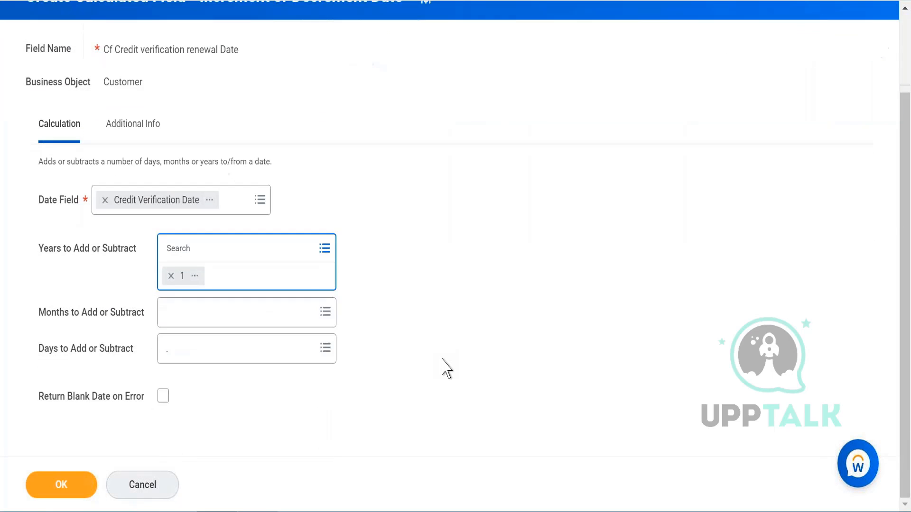
pyautogui.click(163, 398)
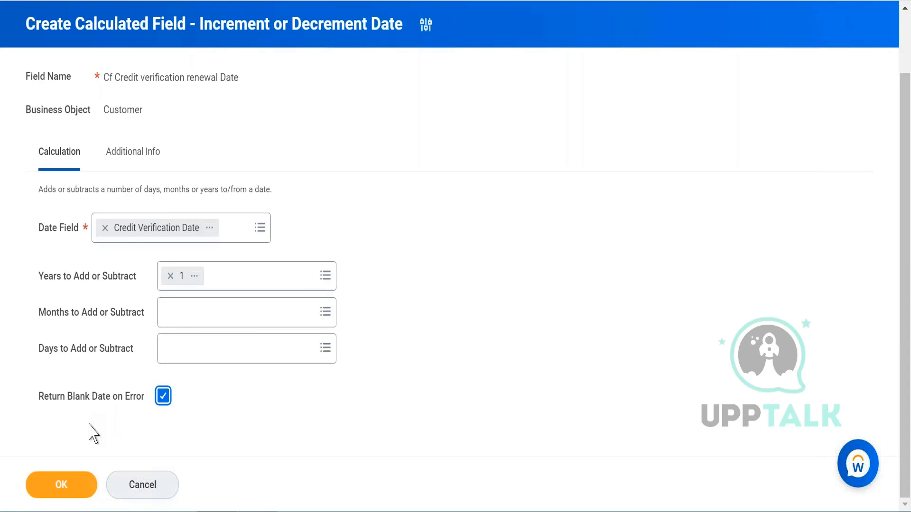
pyautogui.click(61, 488)
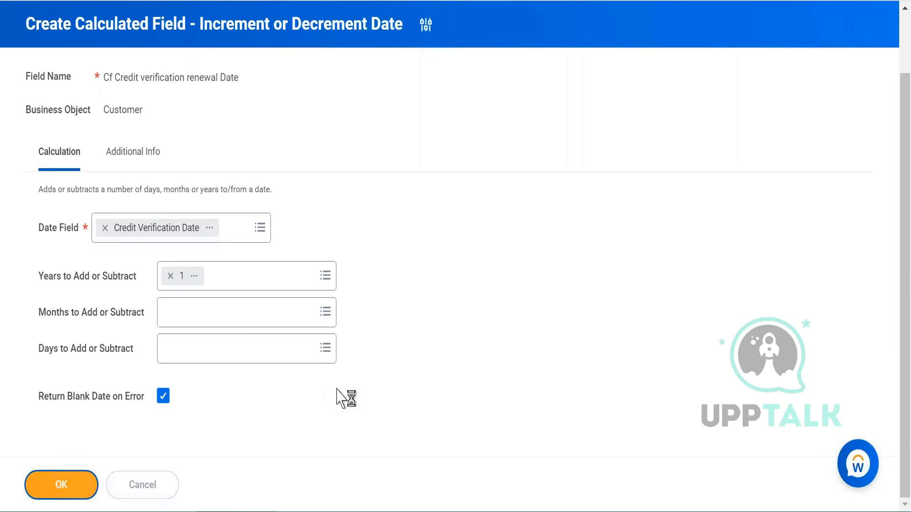
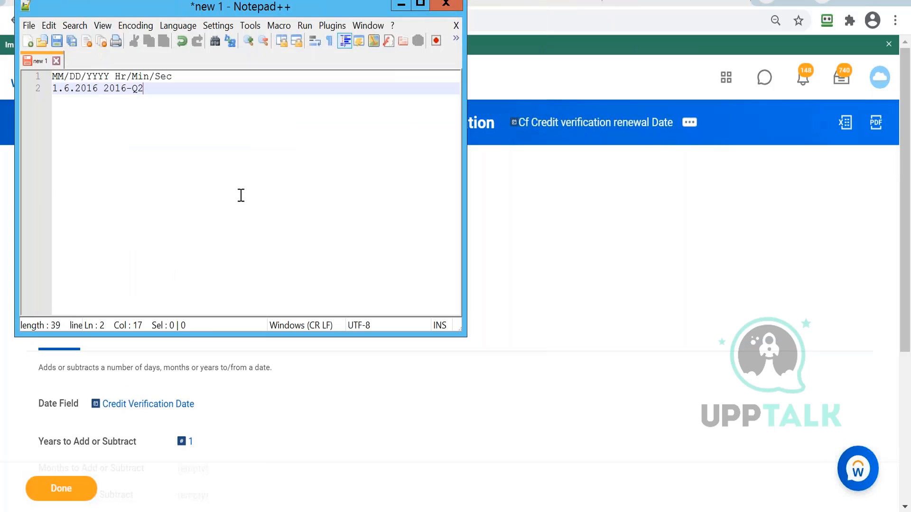
# Add a third line to the Notepad++ note reading "inittiaton date 01/01/2020".
pyautogui.press('Return')
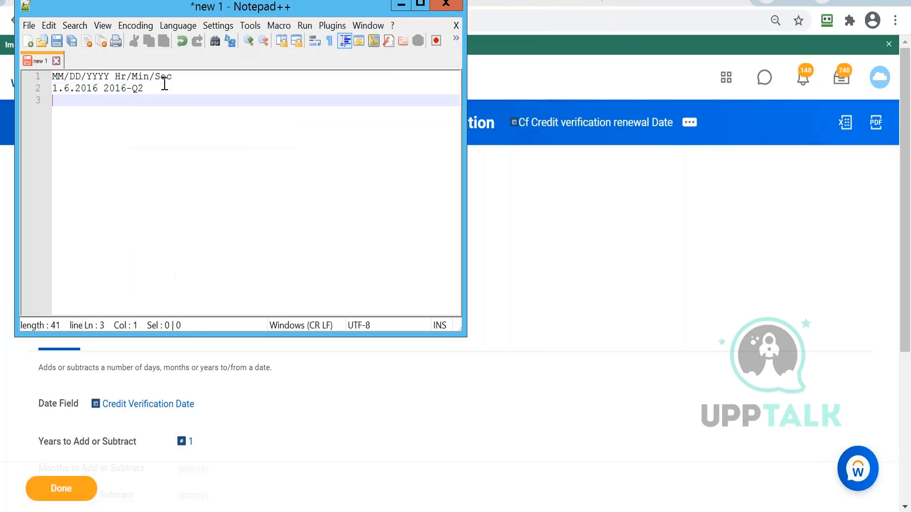
pyautogui.write('inittiaton dates')
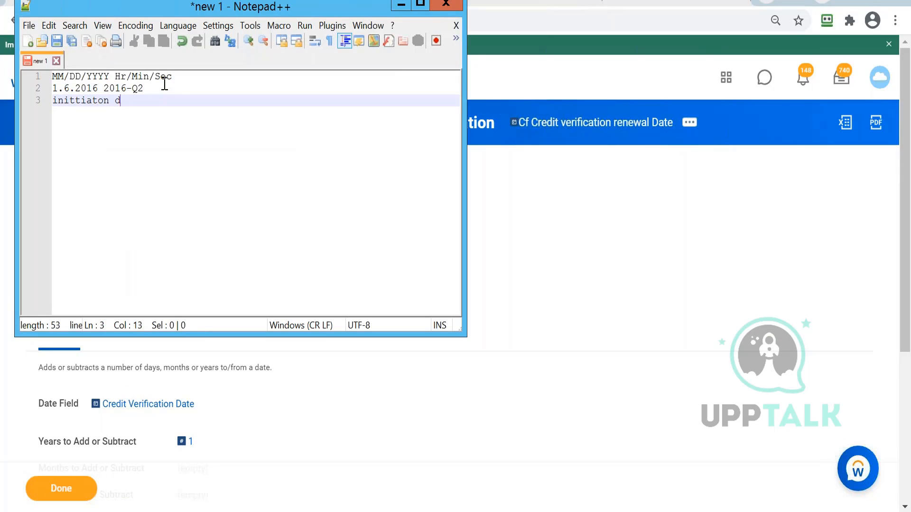
pyautogui.press('BackSpace')
pyautogui.write('1')
pyautogui.press('BackSpace')
pyautogui.write('01/01/2020')
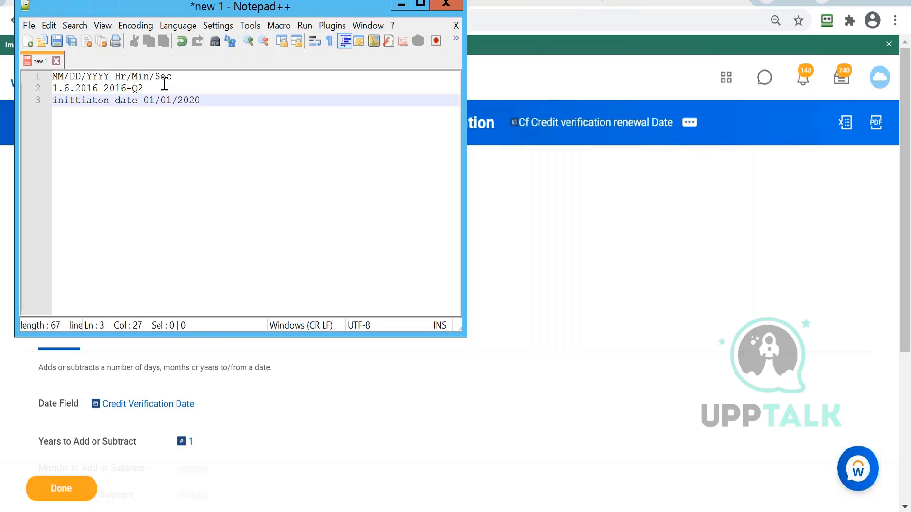
# Add the line "completion date 11/12/2020" below it and minimize the note window.
pyautogui.press('Return')
pyautogui.write('c')
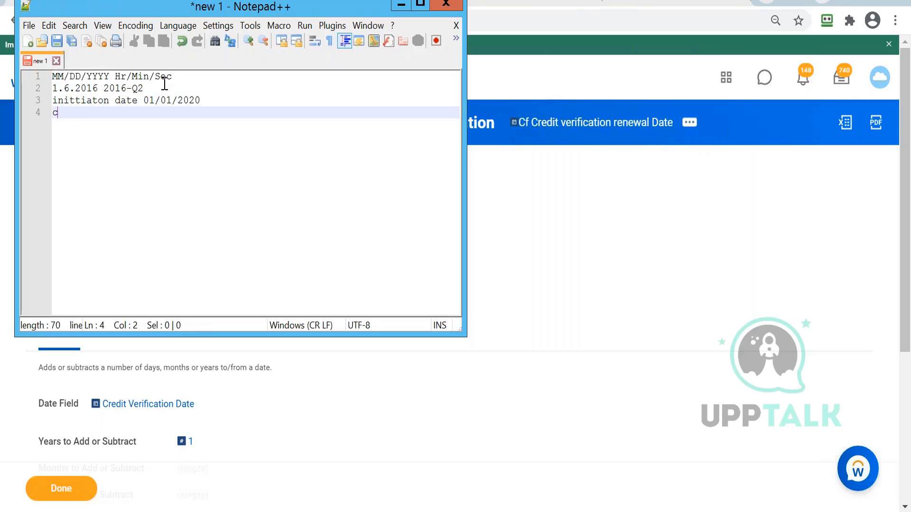
pyautogui.write('ompletion date')
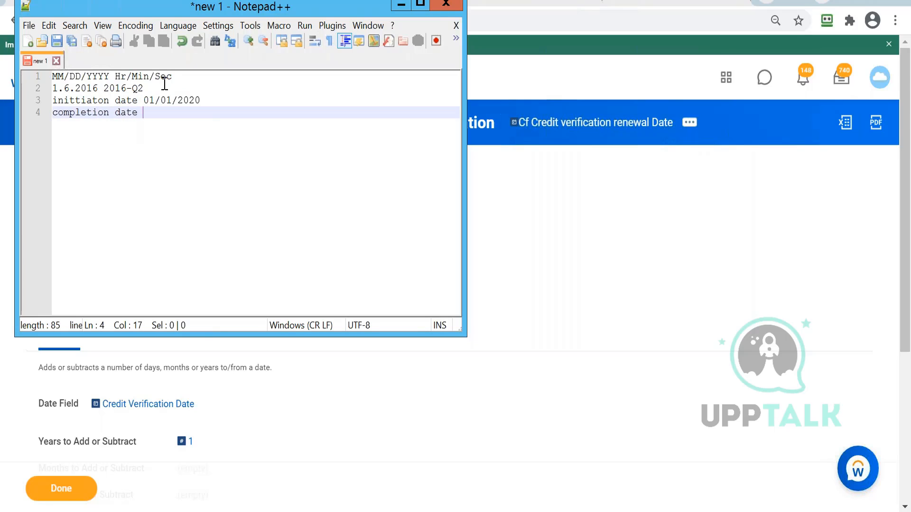
pyautogui.write('11/12/2020')
pyautogui.click(402, 7)
# From the Customer business object page, search Workday for "create calc field" and open the Create Calculated Field task.
pyautogui.click(239, 47)
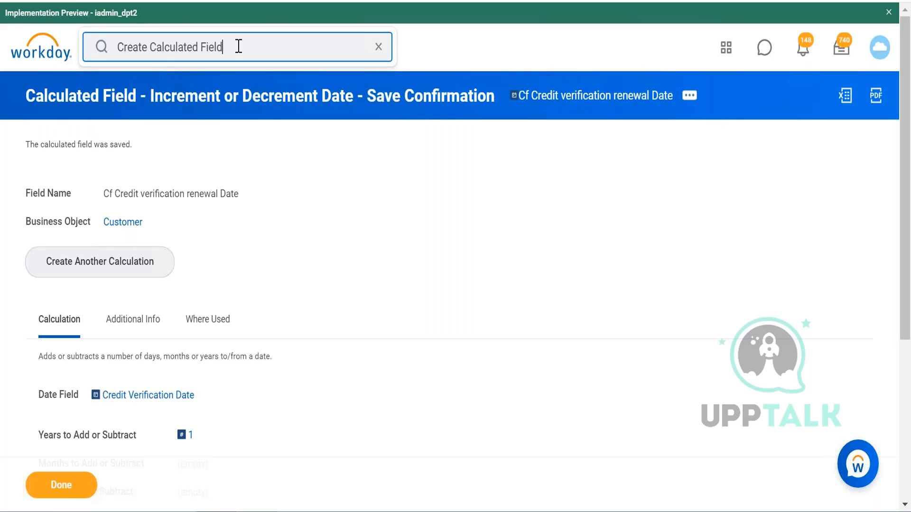
pyautogui.click(61, 1)
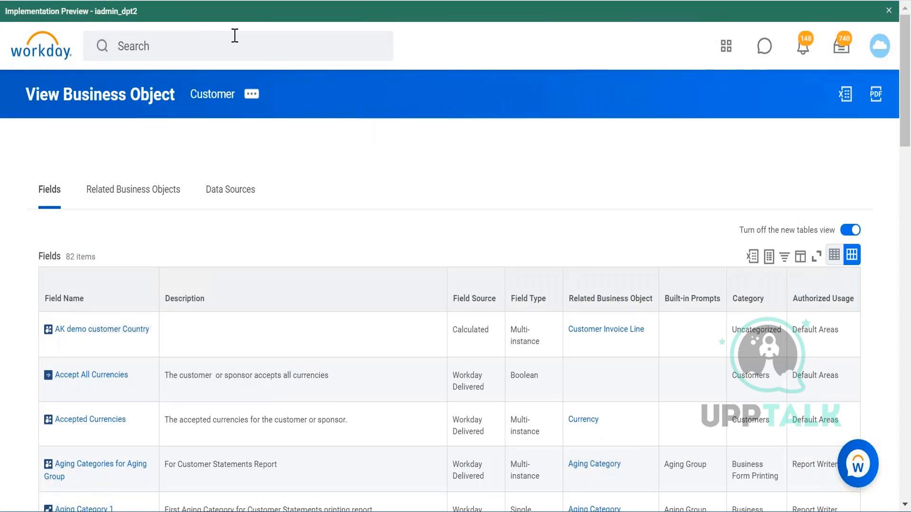
pyautogui.click(198, 46)
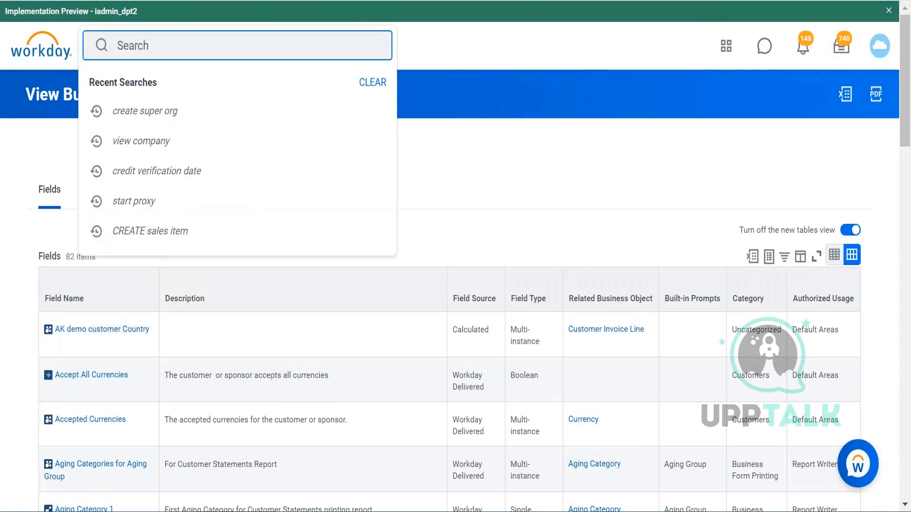
pyautogui.write('create calc field')
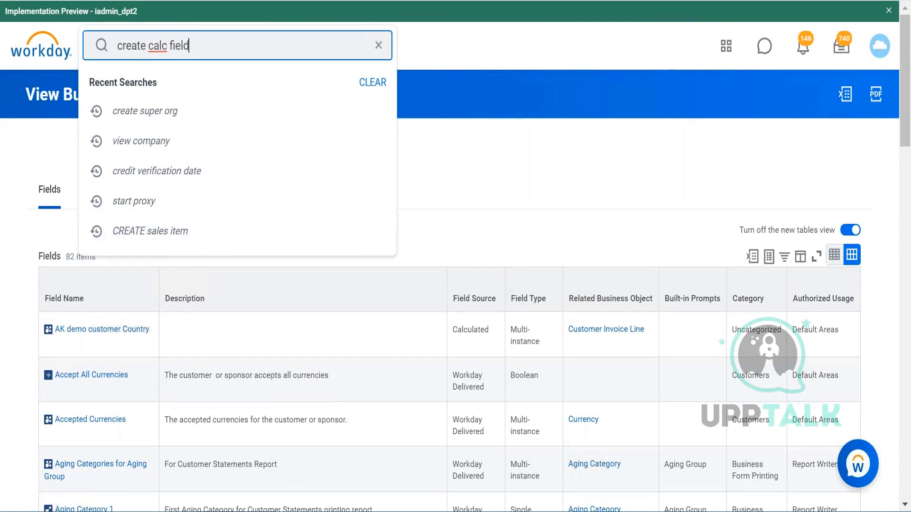
pyautogui.press('Return')
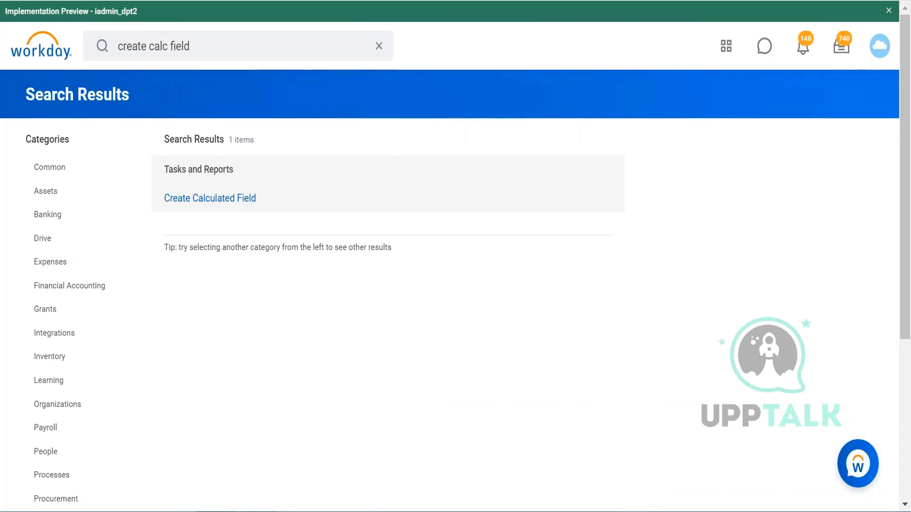
pyautogui.click(231, 202)
# Name the new calculated field "CF Project Duration date Diff".
pyautogui.click(195, 146)
pyautogui.write('CF Project Duration dare')
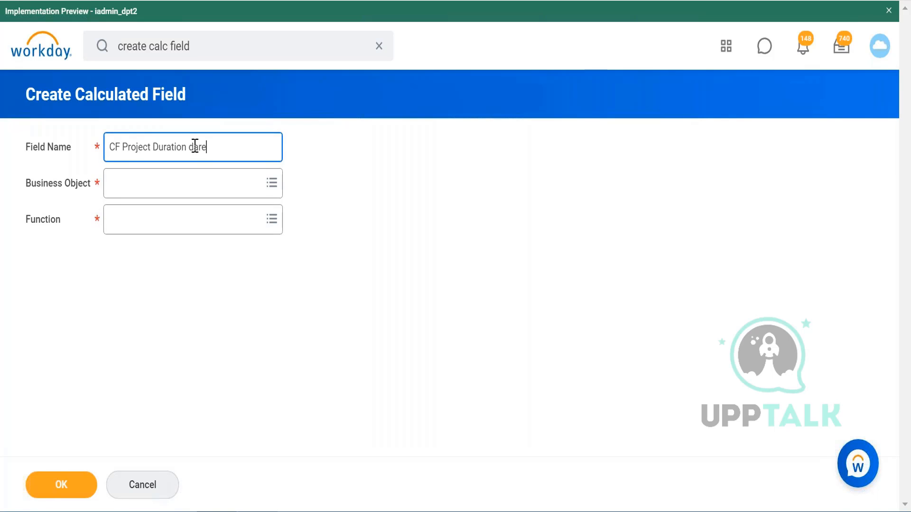
pyautogui.press('BackSpace')
pyautogui.press('BackSpace')
pyautogui.write('te Diff')
# Search the business objects for "project" and set Project as the field's business object.
pyautogui.click(193, 186)
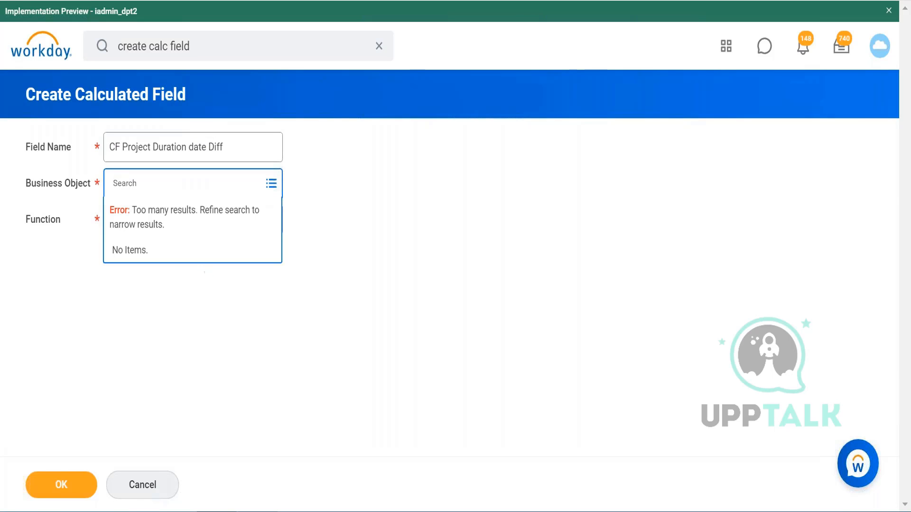
pyautogui.write('project')
pyautogui.press('Return')
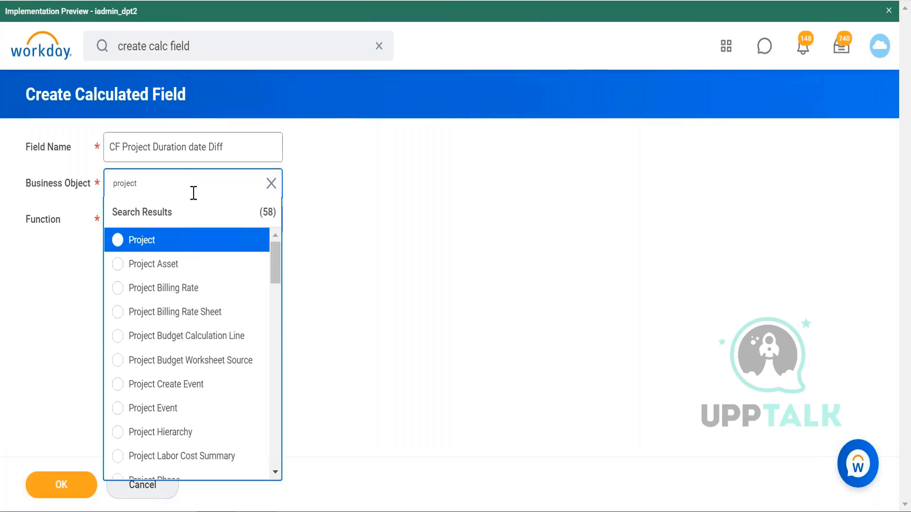
pyautogui.click(212, 250)
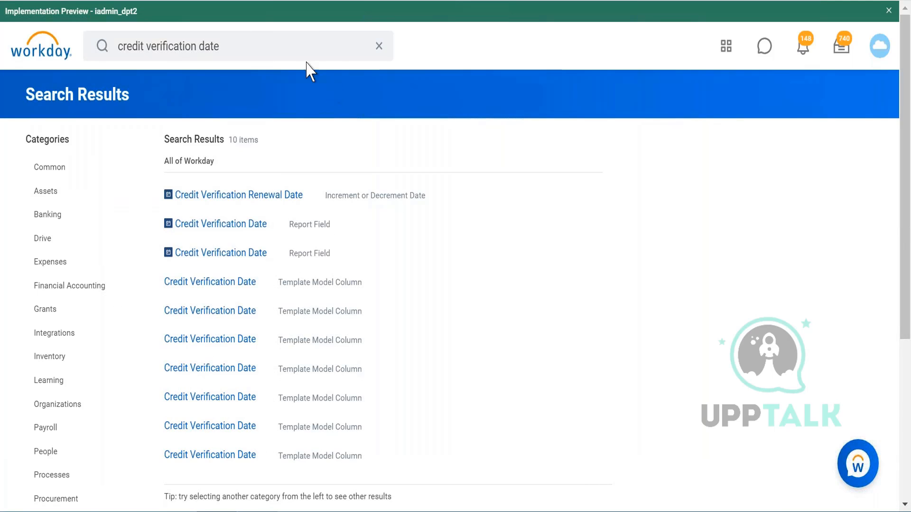
# In the tab with the credit verification date results, replace the query and search Workday for "proj start".
pyautogui.click(243, 38)
pyautogui.press('BackSpace')
pyautogui.press('BackSpace')
pyautogui.press('BackSpace')
pyautogui.press('BackSpace')
pyautogui.press('BackSpace')
pyautogui.press('BackSpace')
pyautogui.press('BackSpace')
pyautogui.press('BackSpace')
pyautogui.press('BackSpace')
pyautogui.press('BackSpace')
pyautogui.press('BackSpace')
pyautogui.press('BackSpace')
pyautogui.press('BackSpace')
pyautogui.press('BackSpace')
pyautogui.press('BackSpace')
pyautogui.press('BackSpace')
pyautogui.press('BackSpace')
pyautogui.press('BackSpace')
pyautogui.press('BackSpace')
pyautogui.press('BackSpace')
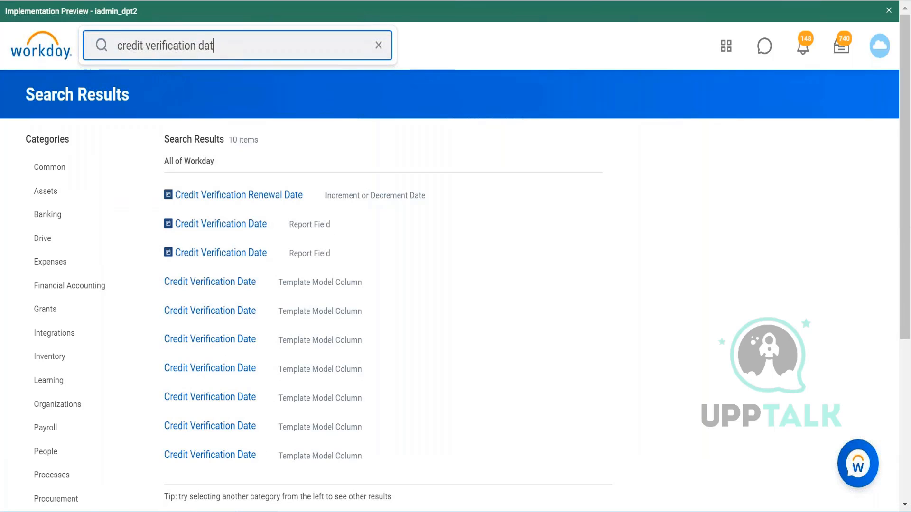
pyautogui.write('pr')
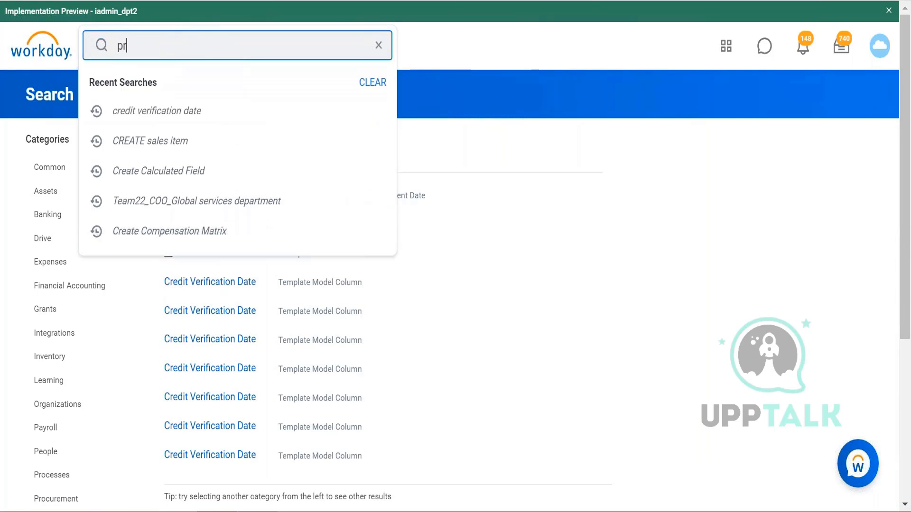
pyautogui.write('oj start')
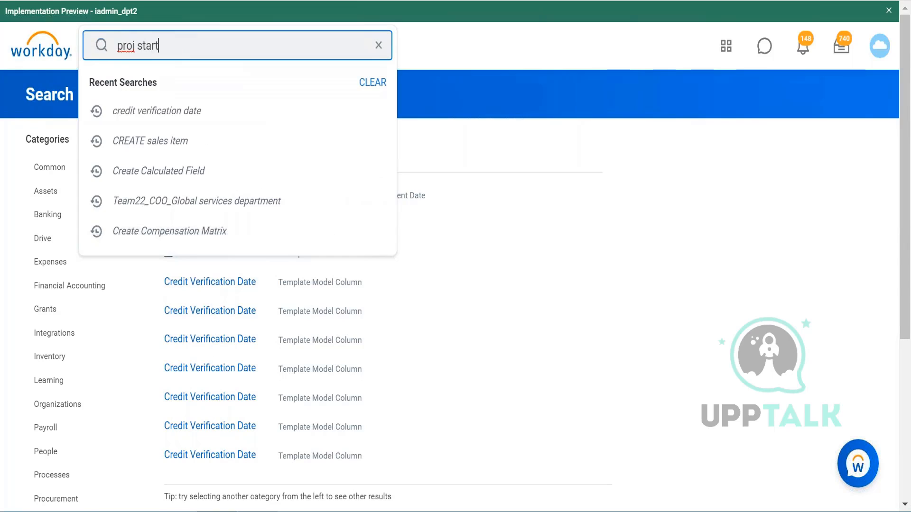
pyautogui.press('Return')
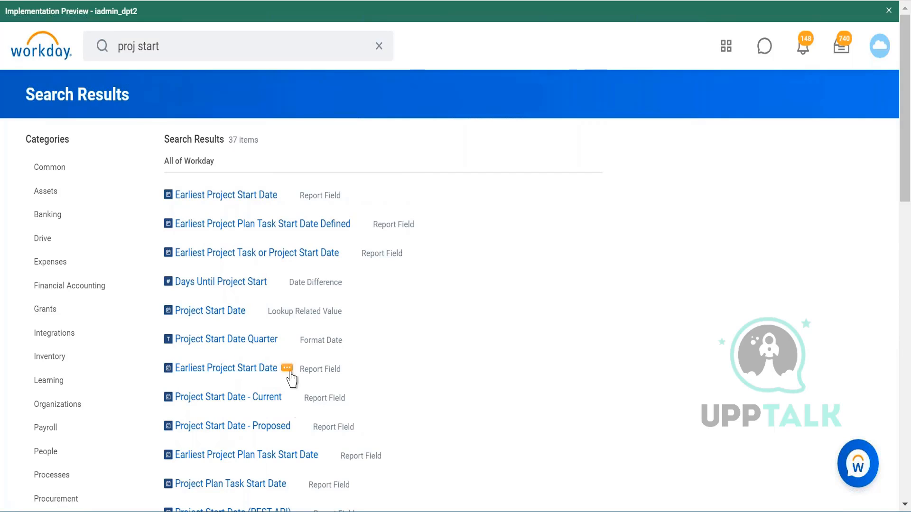
# Examine the project start results, check the business objects of Days Until Project Start and Project Start Date, and return to the new field's form.
pyautogui.scroll(-4, 296, 401)
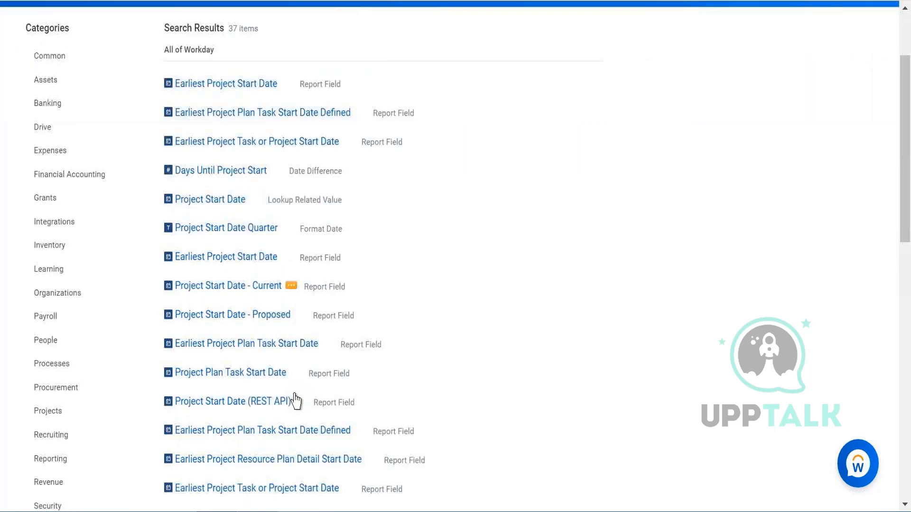
pyautogui.scroll(3, 296, 401)
pyautogui.scroll(2, 277, 270)
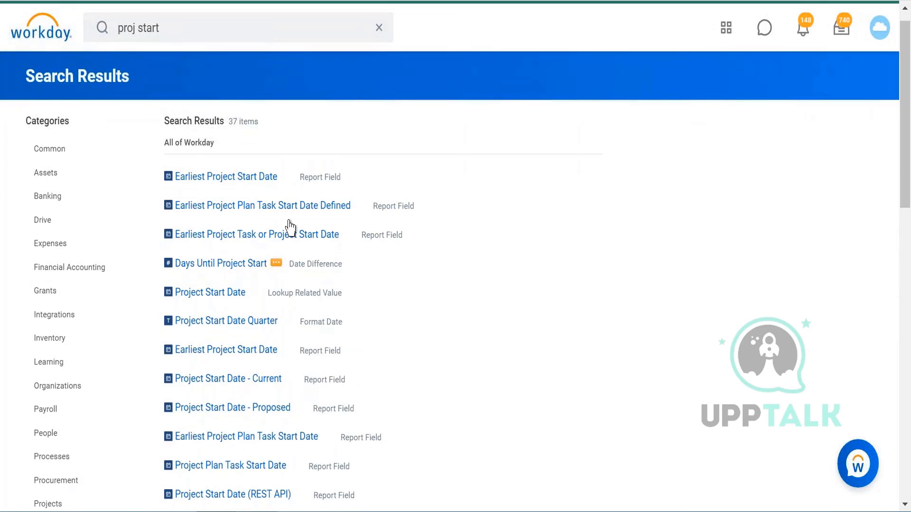
pyautogui.moveTo(276, 268)
pyautogui.click(276, 264)
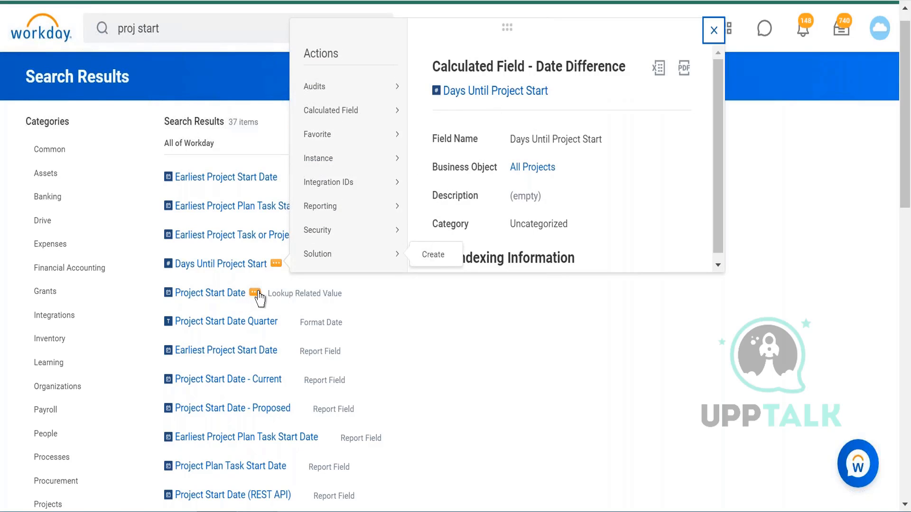
pyautogui.click(256, 293)
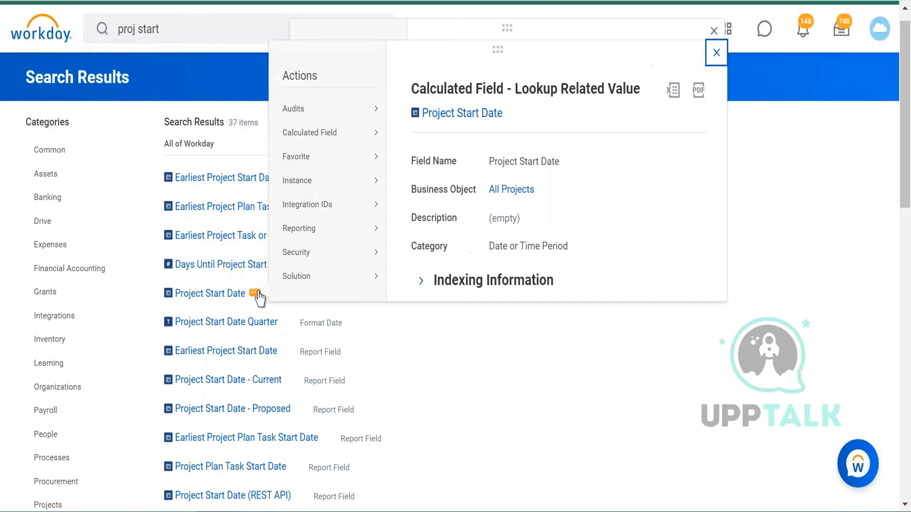
pyautogui.click(471, 361)
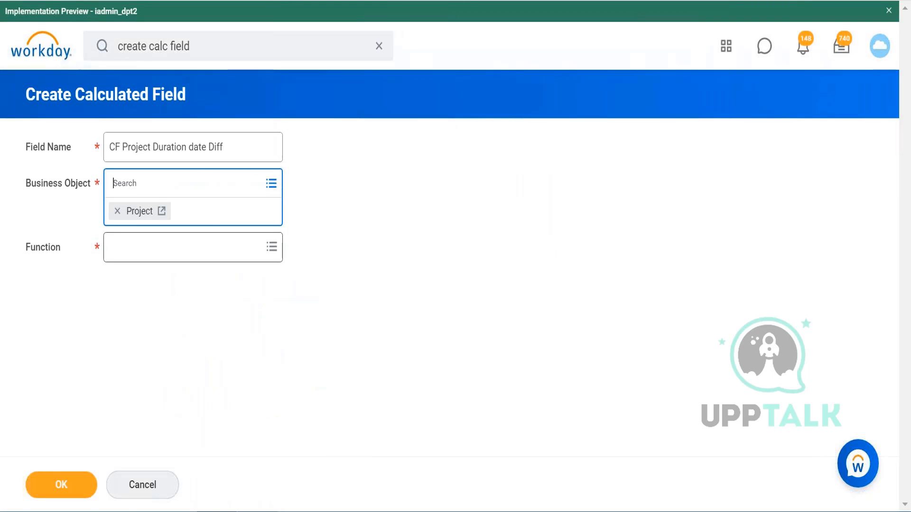
# Set the field's function to Date Difference and continue to its calculation setup.
pyautogui.click(272, 247)
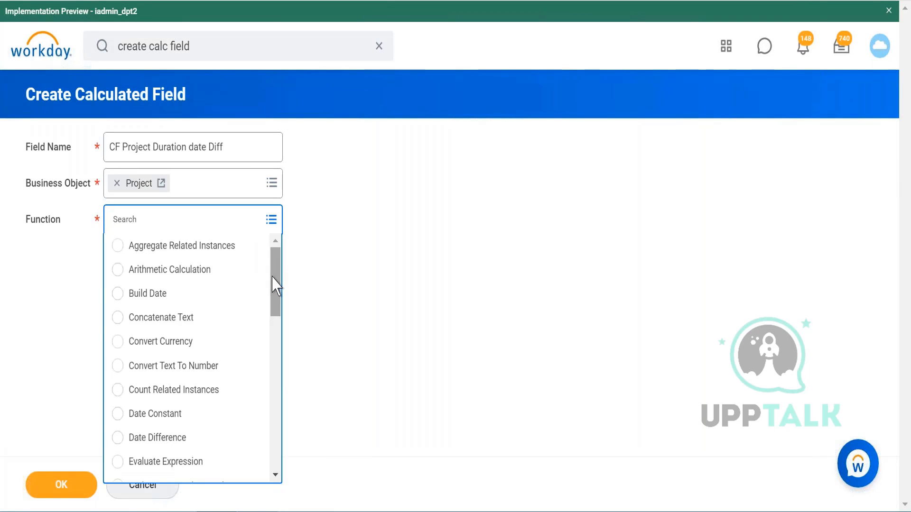
pyautogui.click(177, 439)
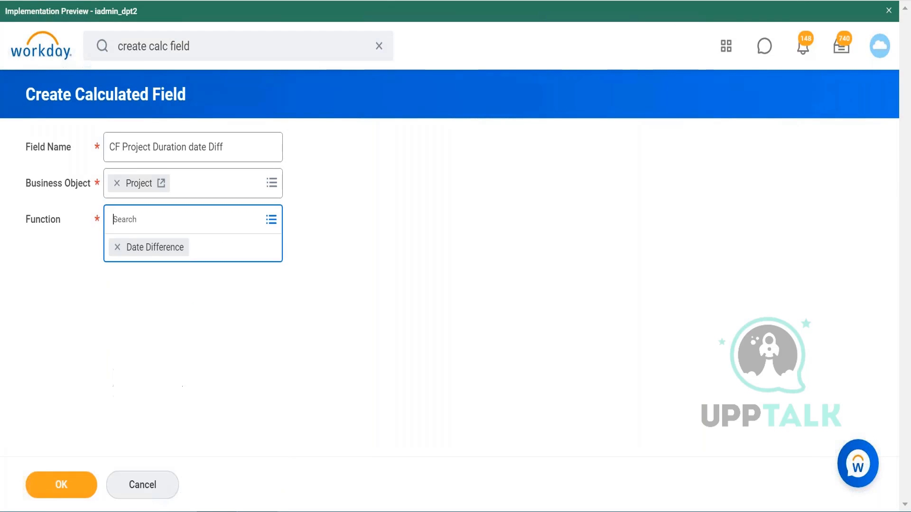
pyautogui.click(84, 492)
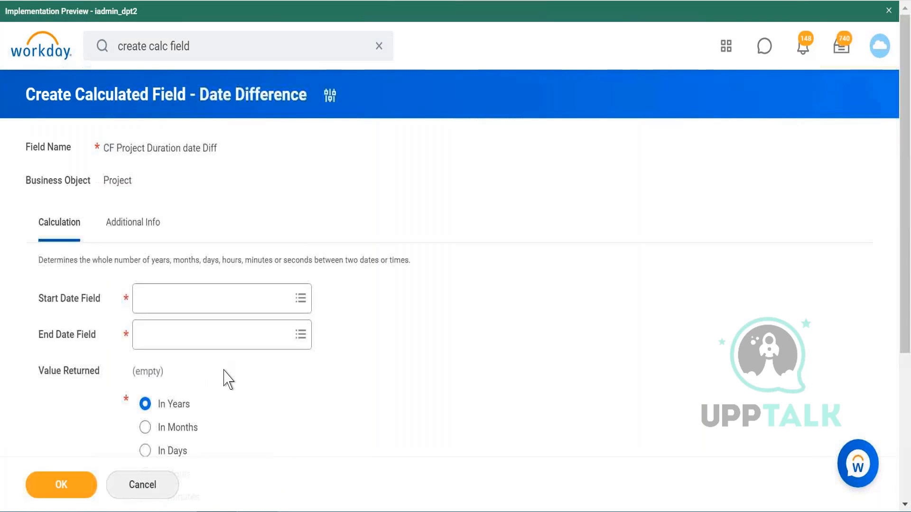
# Search the start date fields for "project start" and set Project Start Date as the start date field.
pyautogui.click(266, 301)
pyautogui.write('project start')
pyautogui.press('Return')
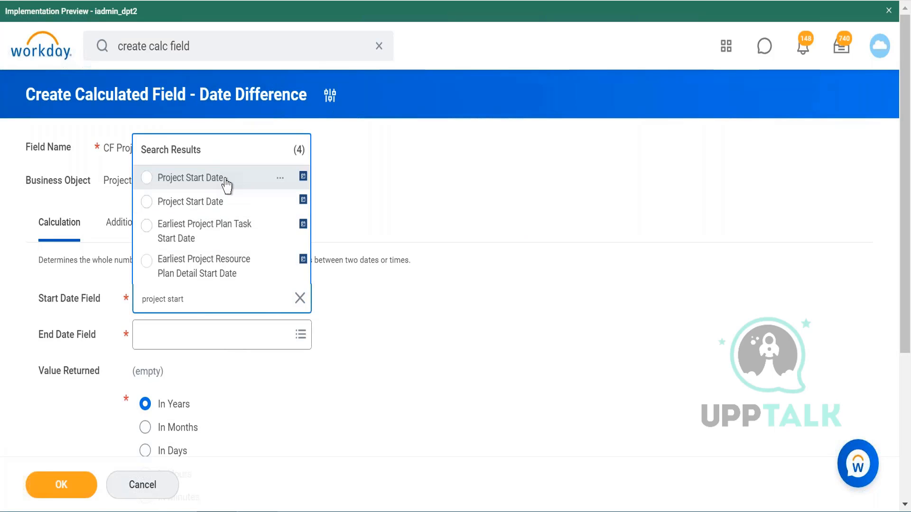
pyautogui.click(225, 182)
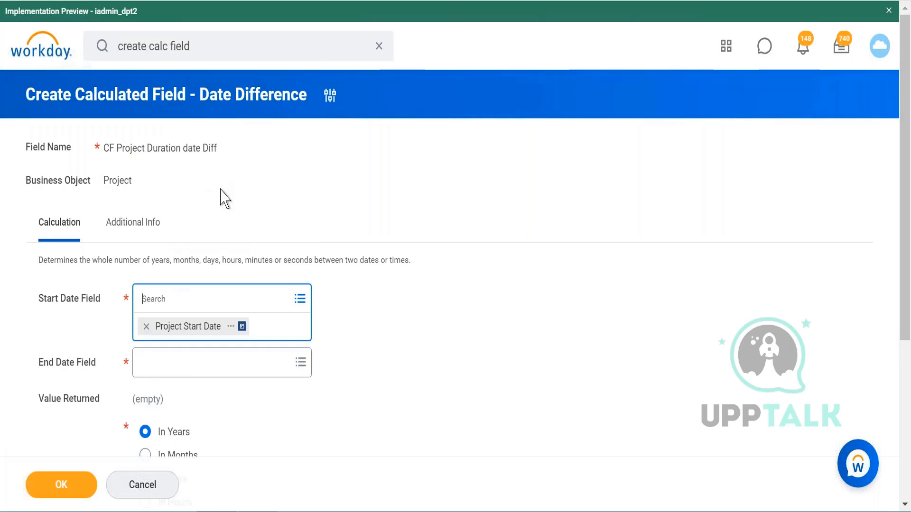
# Search the end date fields for "project end date" and set Project End Date as the end date field.
pyautogui.click(192, 369)
pyautogui.write('project end dat')
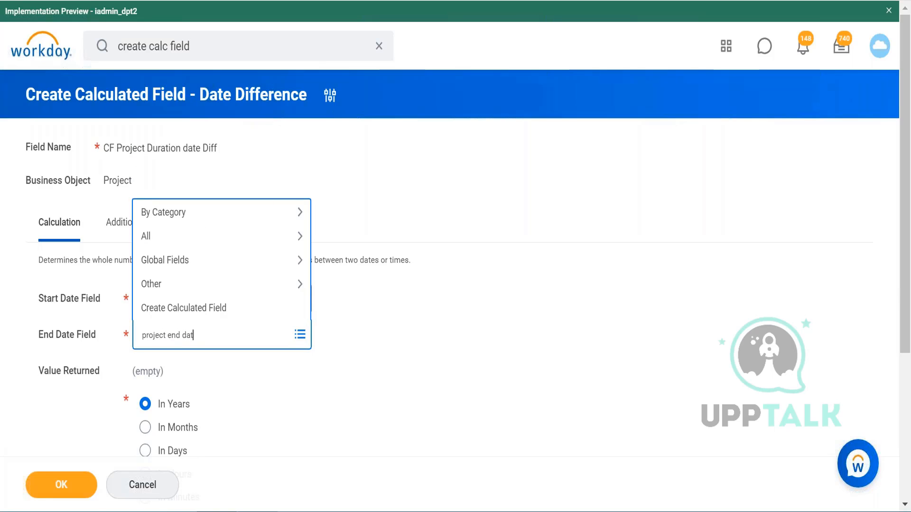
pyautogui.write('e')
pyautogui.press('Return')
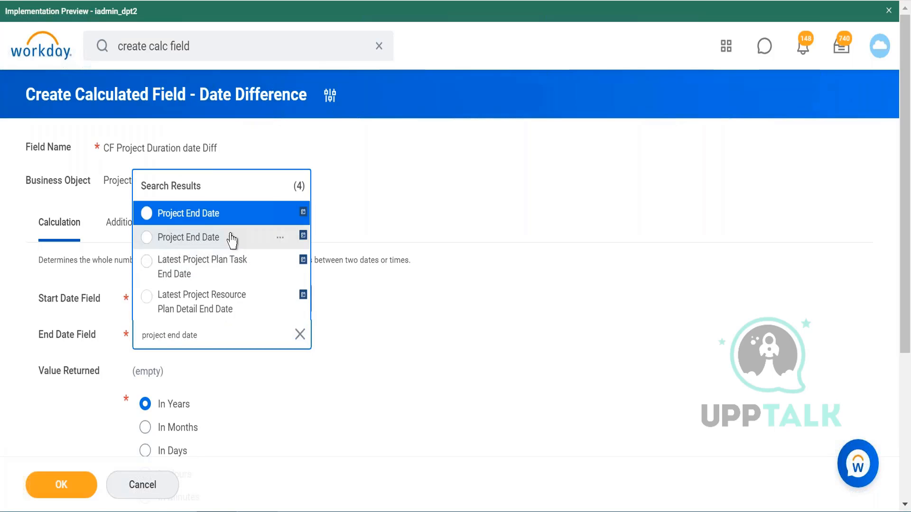
pyautogui.click(219, 216)
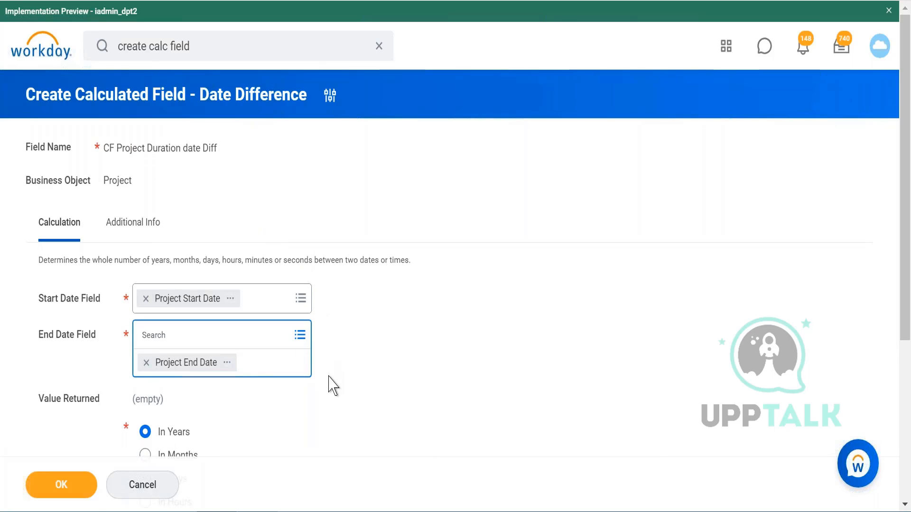
# Return the date difference in months and enable Return Zero on Error.
pyautogui.scroll(-3, 332, 382)
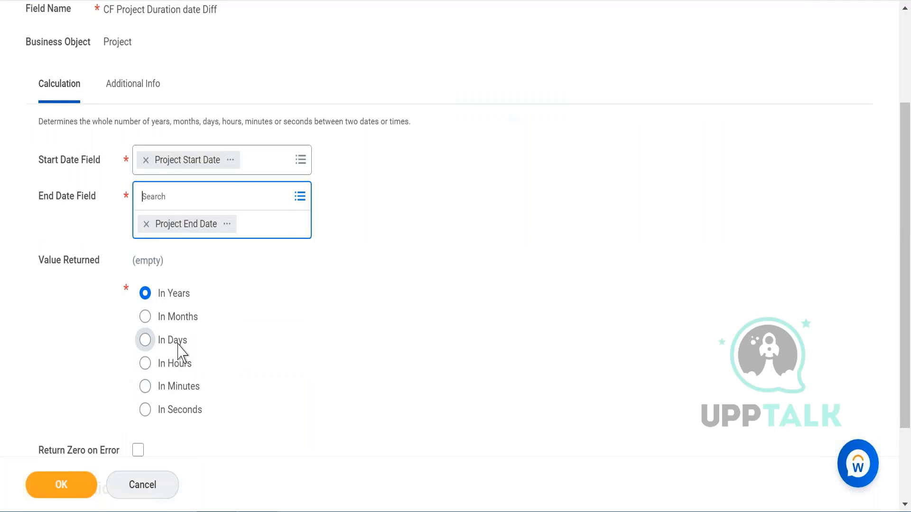
pyautogui.click(171, 315)
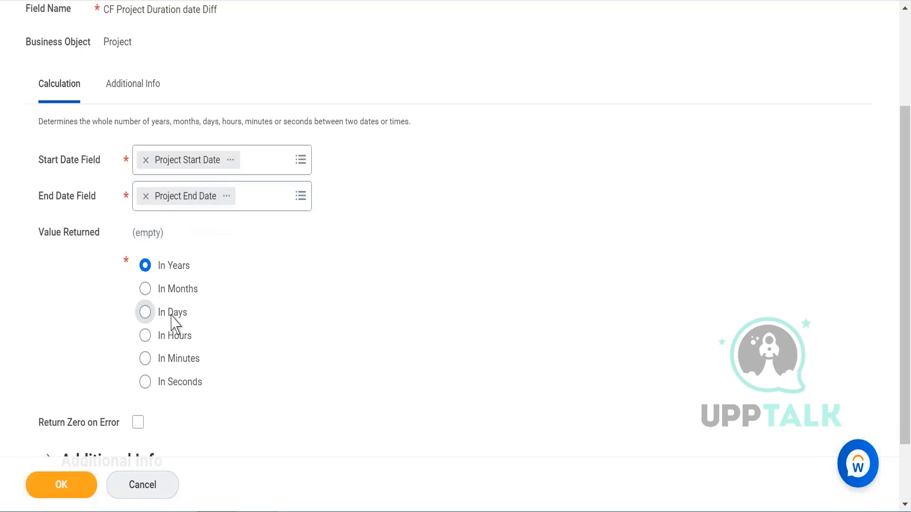
pyautogui.click(145, 290)
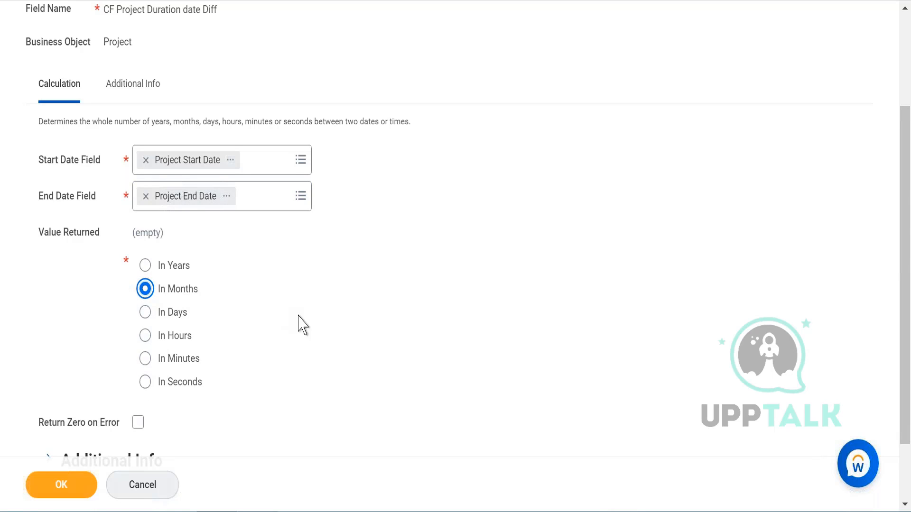
pyautogui.scroll(-2, 302, 326)
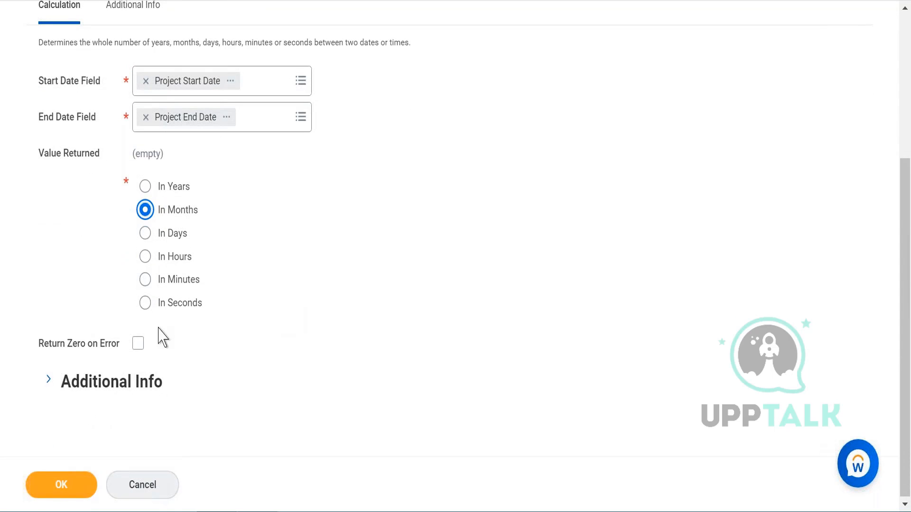
pyautogui.click(139, 345)
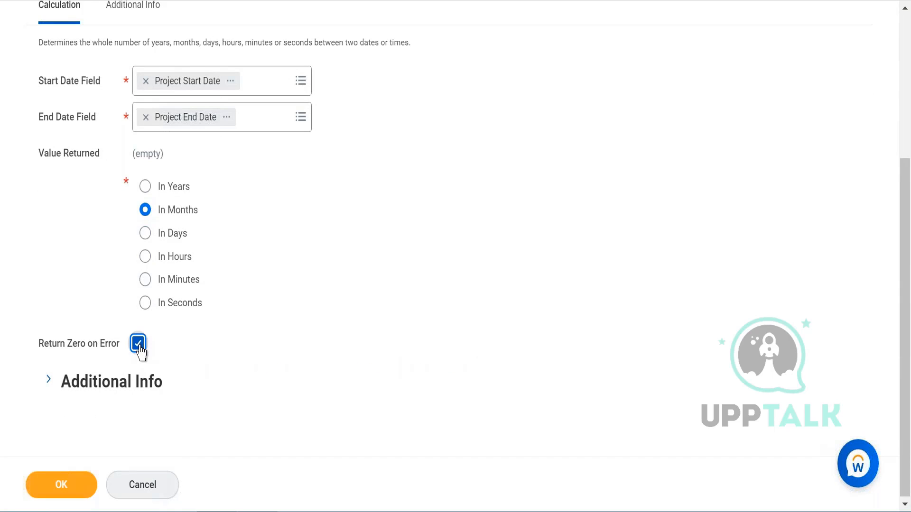
# Review the date difference settings and save the project duration field.
pyautogui.scroll(3, 216, 342)
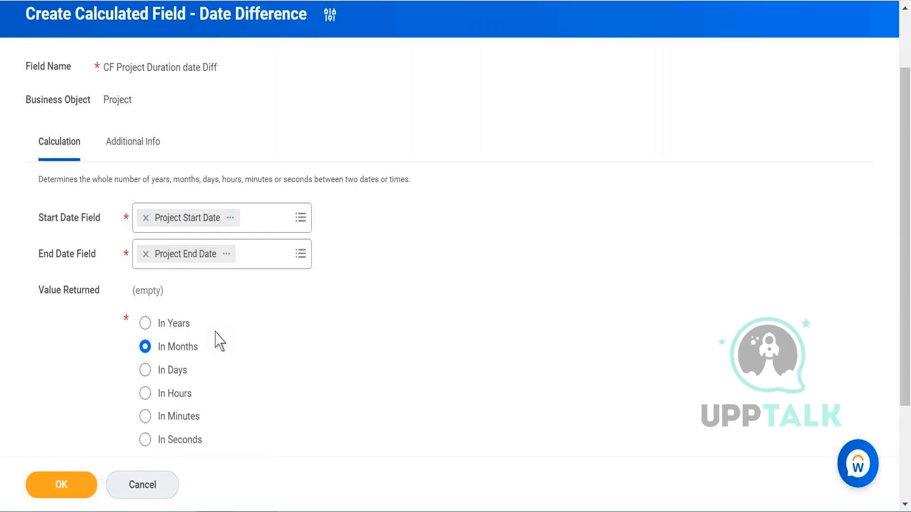
pyautogui.scroll(1, 218, 340)
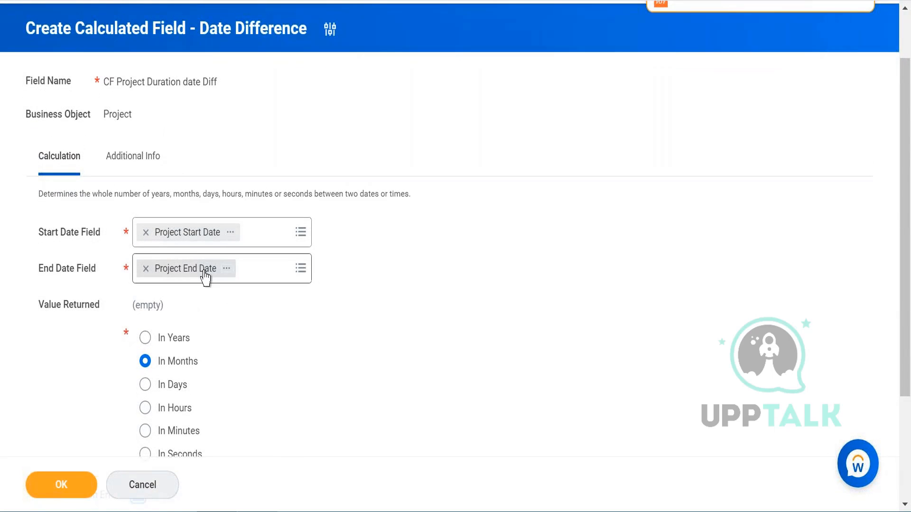
pyautogui.scroll(-3, 243, 364)
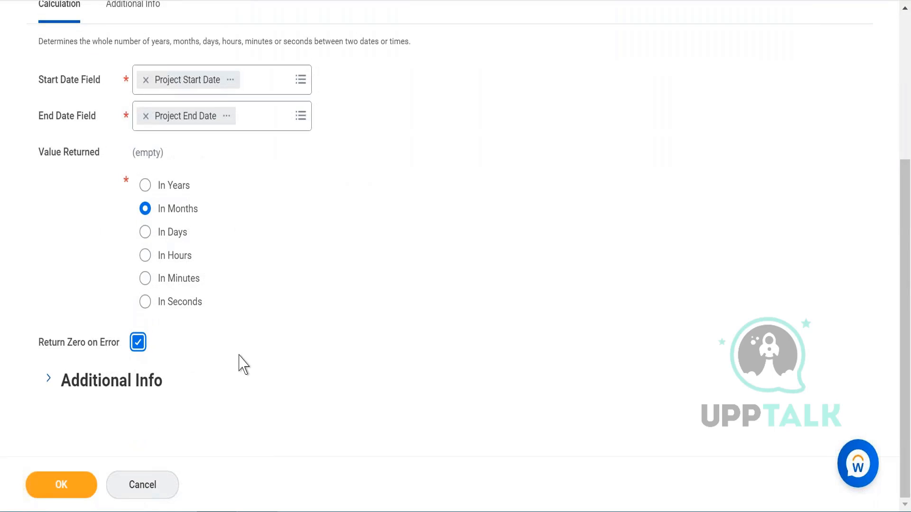
pyautogui.scroll(5, 243, 365)
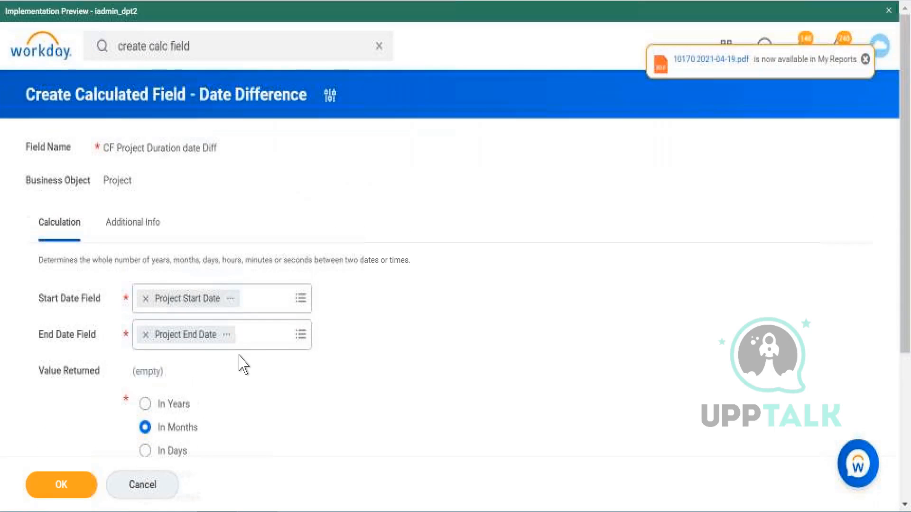
pyautogui.click(61, 484)
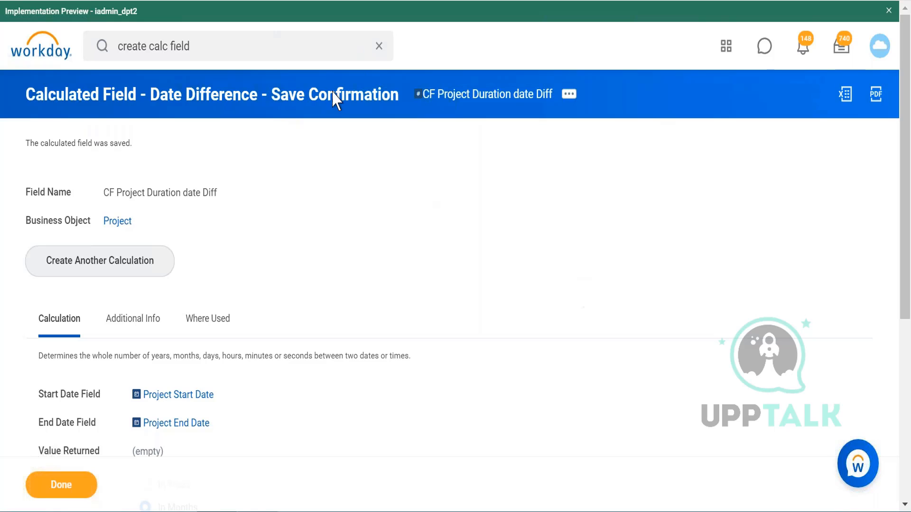
# Search Workday again for "create calc field" and open the Create Calculated Field task.
pyautogui.click(225, 48)
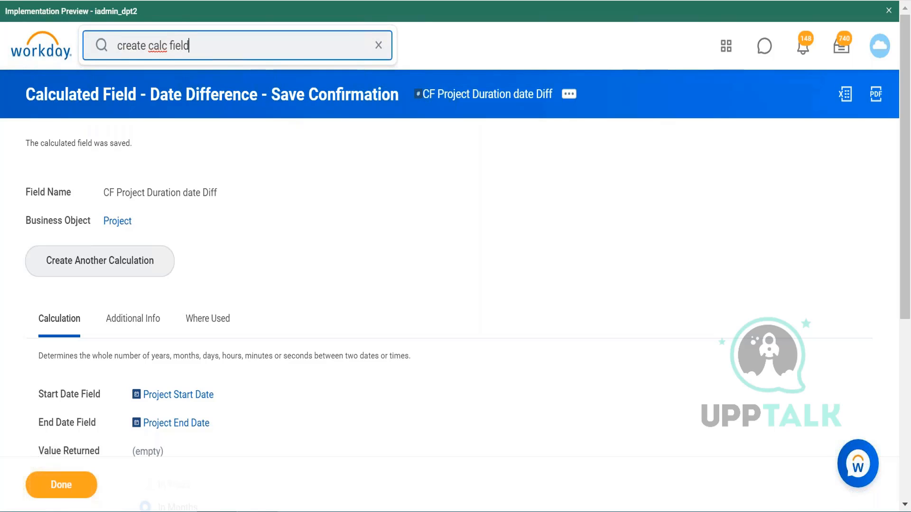
pyautogui.press('Return')
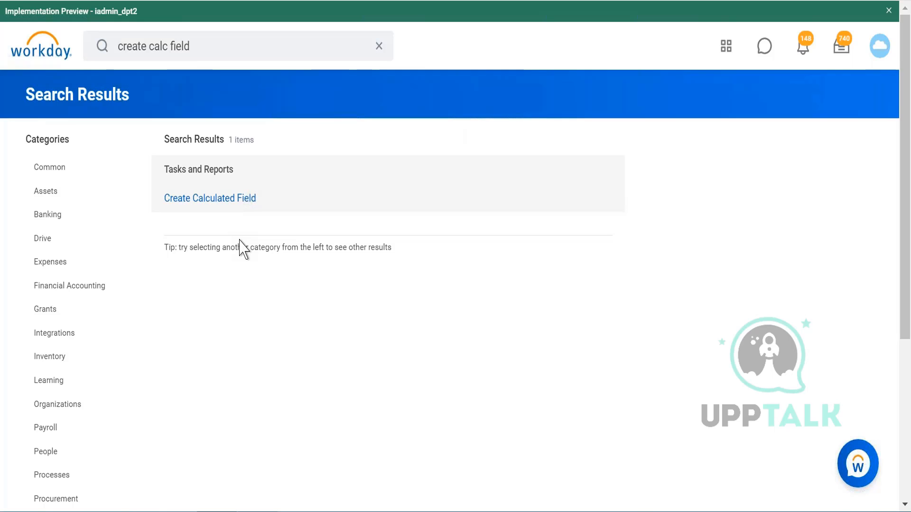
pyautogui.click(243, 199)
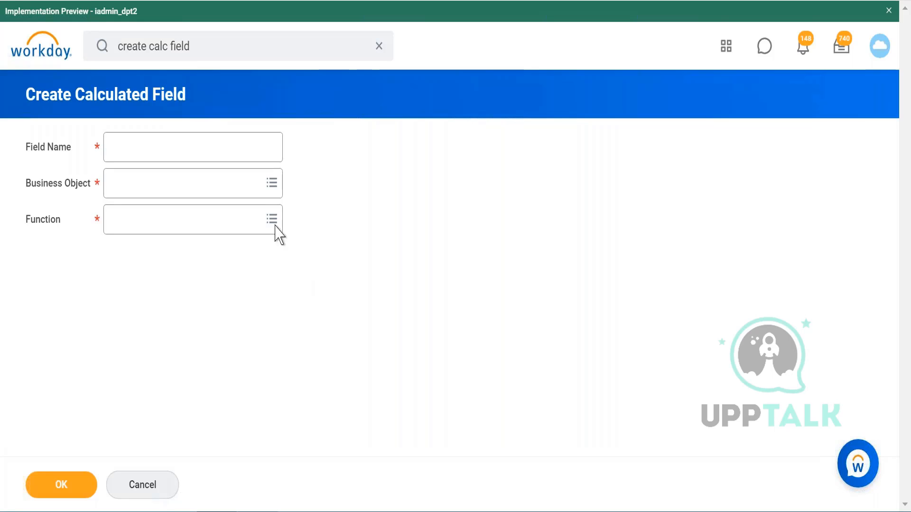
# Set up a calculated field named "CF Last day of 2021 Build date" on the Global business object with the Build Date function.
pyautogui.click(226, 198)
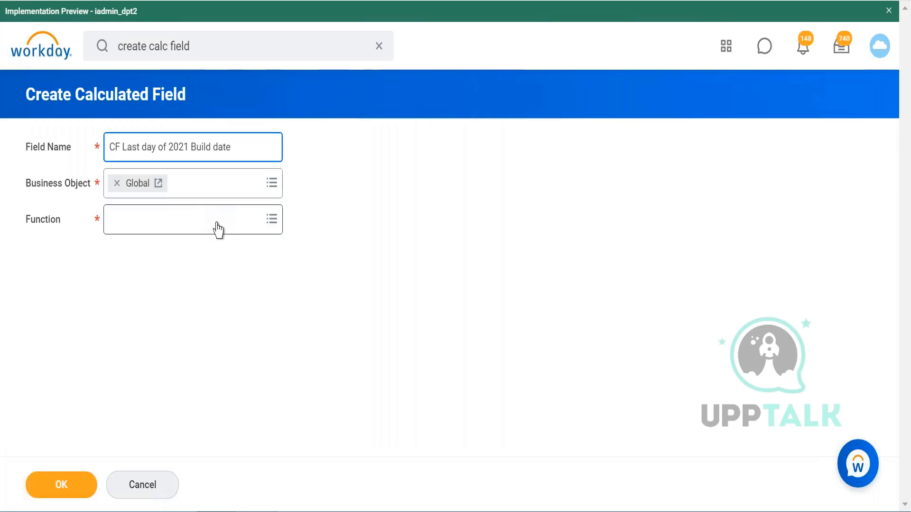
pyautogui.click(218, 231)
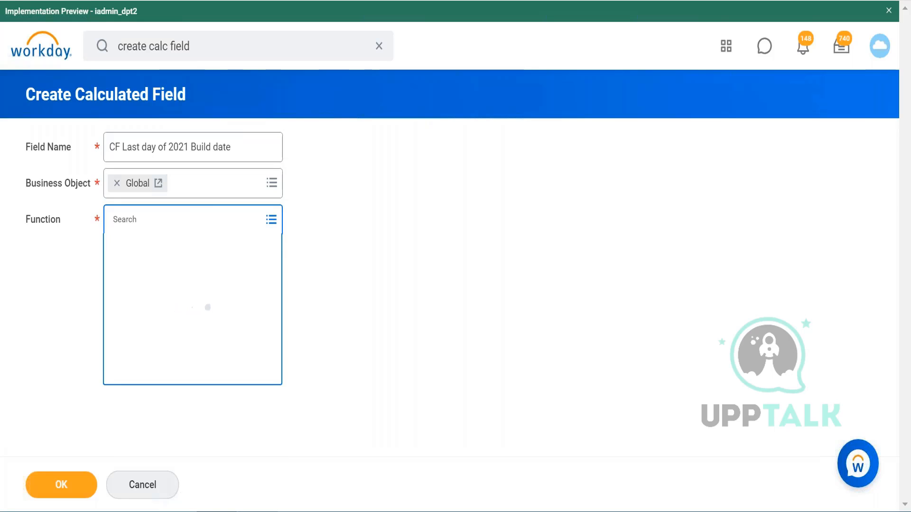
pyautogui.write('build ')
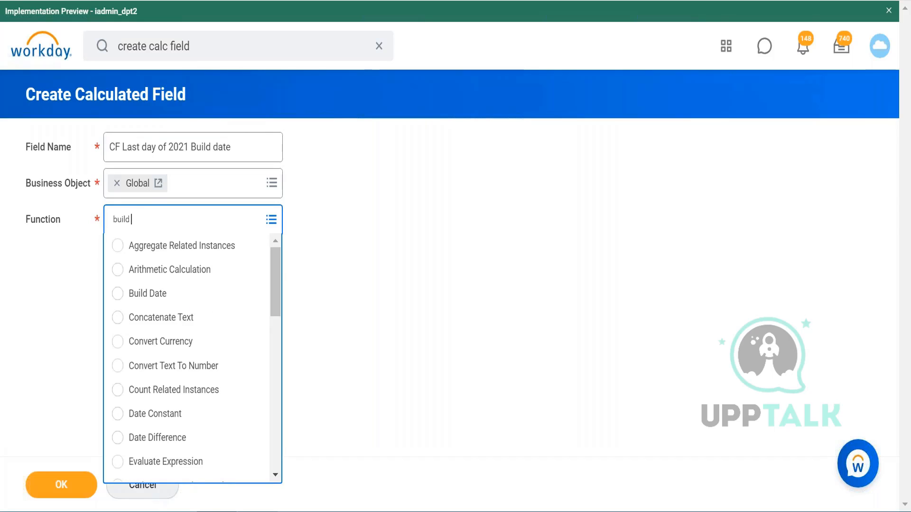
pyautogui.write('date')
pyautogui.press('Return')
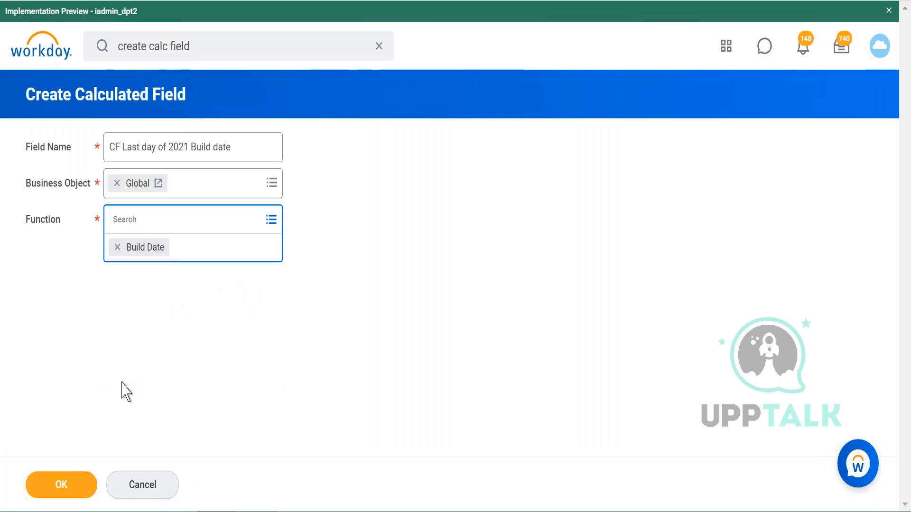
pyautogui.click(65, 489)
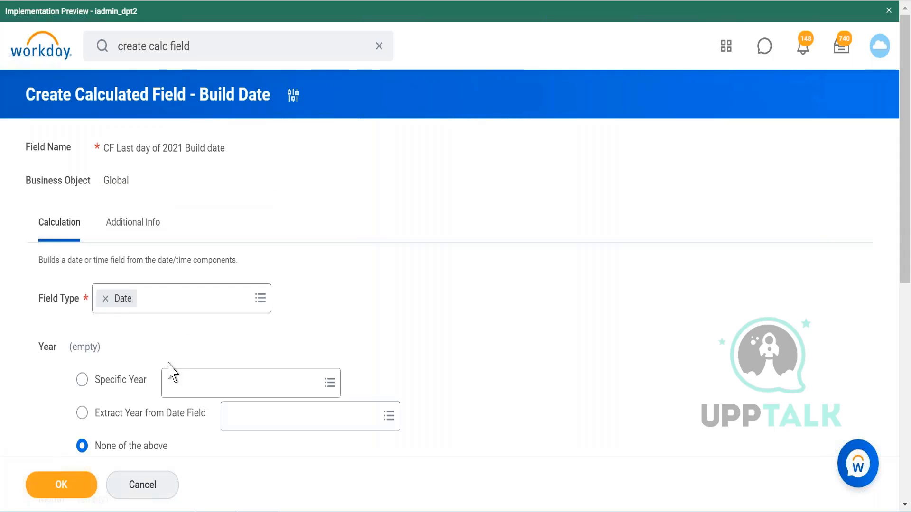
# Set the build date's year to the specific year 2021.
pyautogui.click(130, 382)
pyautogui.click(220, 379)
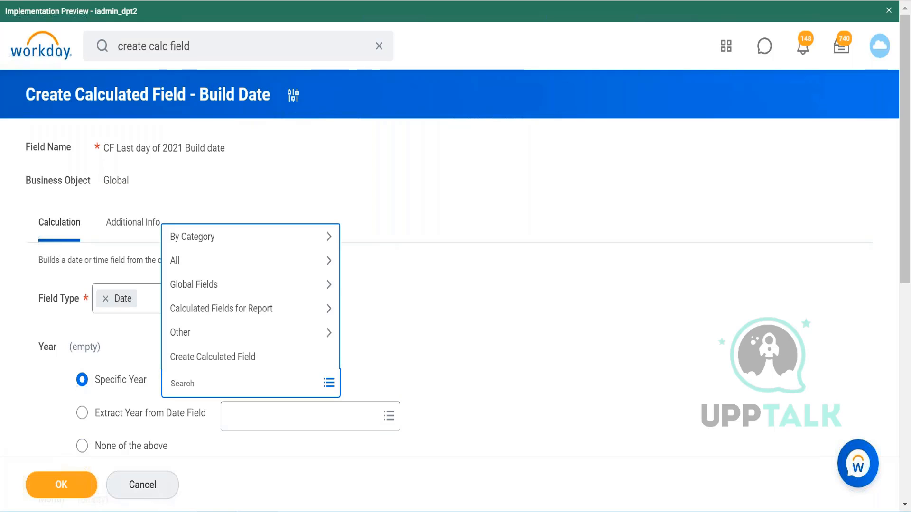
pyautogui.write('2021')
pyautogui.press('Return')
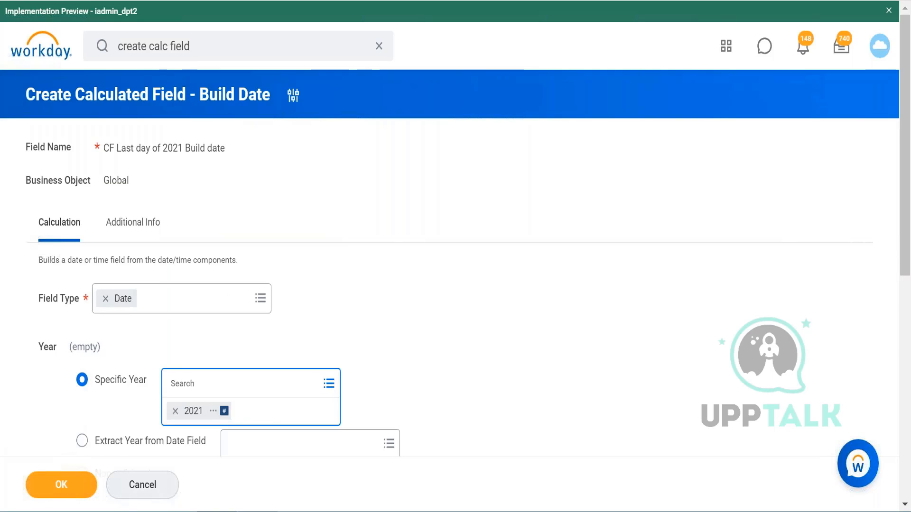
# Try to extract the year from a date field instead, searching the available fields for "hire date".
pyautogui.click(413, 287)
pyautogui.scroll(-3, 412, 288)
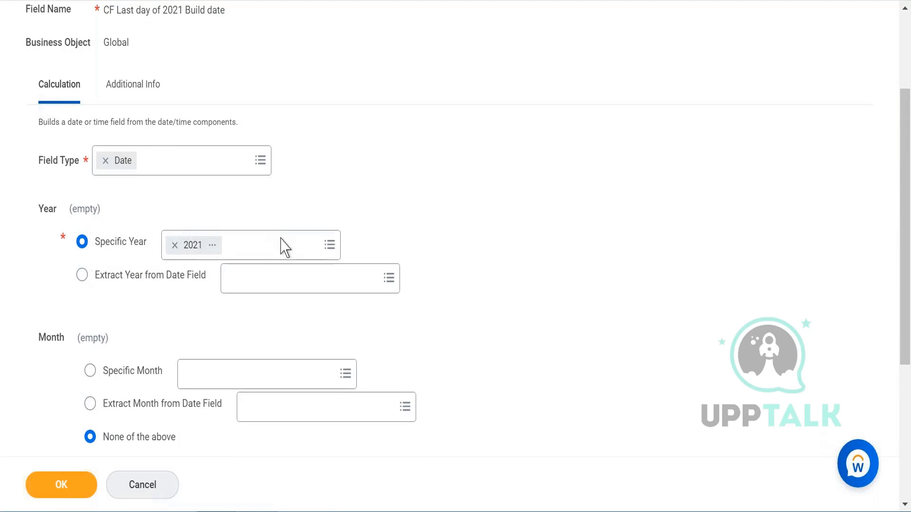
pyautogui.click(82, 281)
pyautogui.click(271, 285)
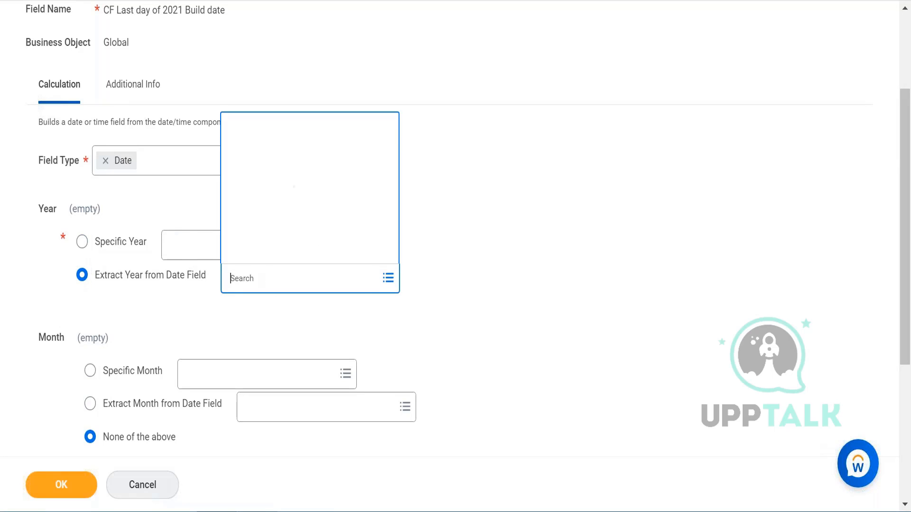
pyautogui.write('hir')
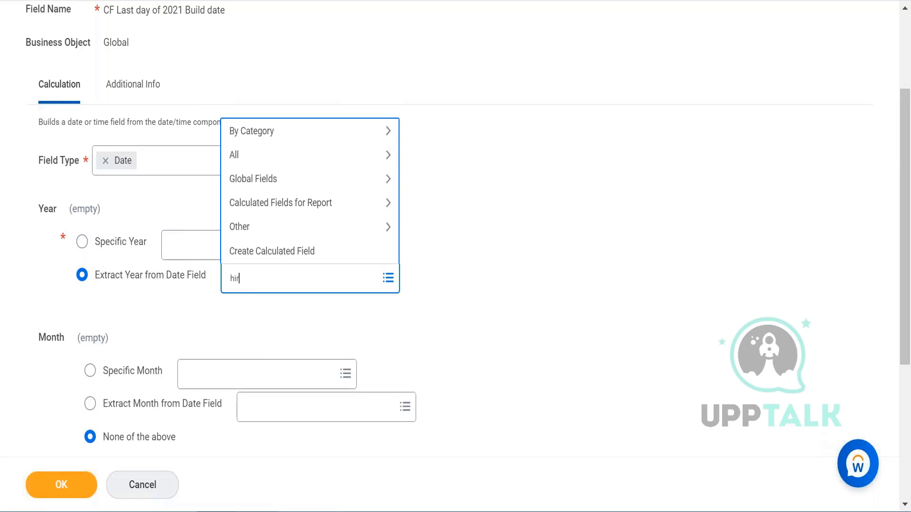
pyautogui.write('e date')
pyautogui.press('Return')
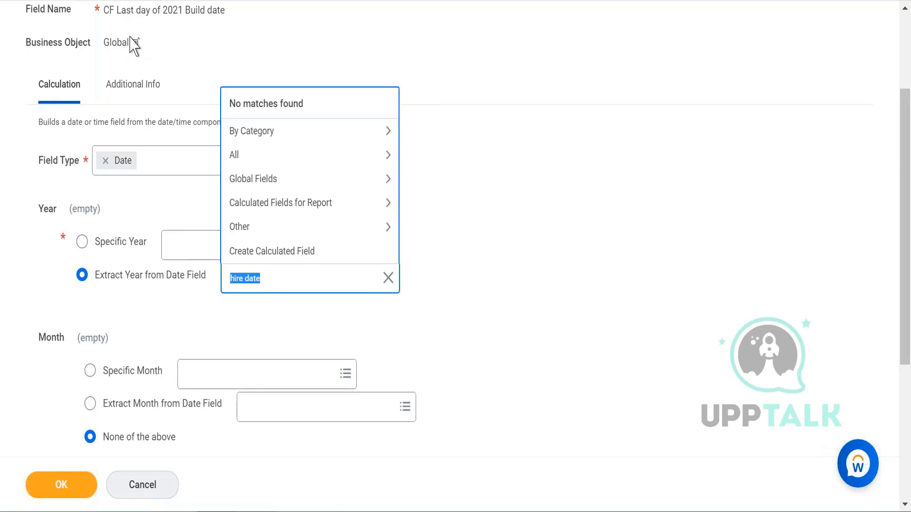
pyautogui.click(175, 47)
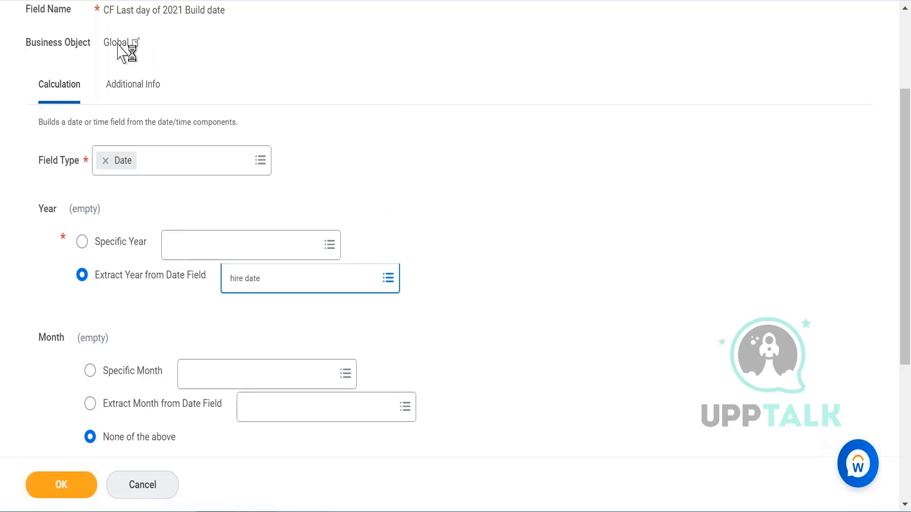
# Switch the build date's year back to a specific year and set it to 2021.
pyautogui.click(82, 242)
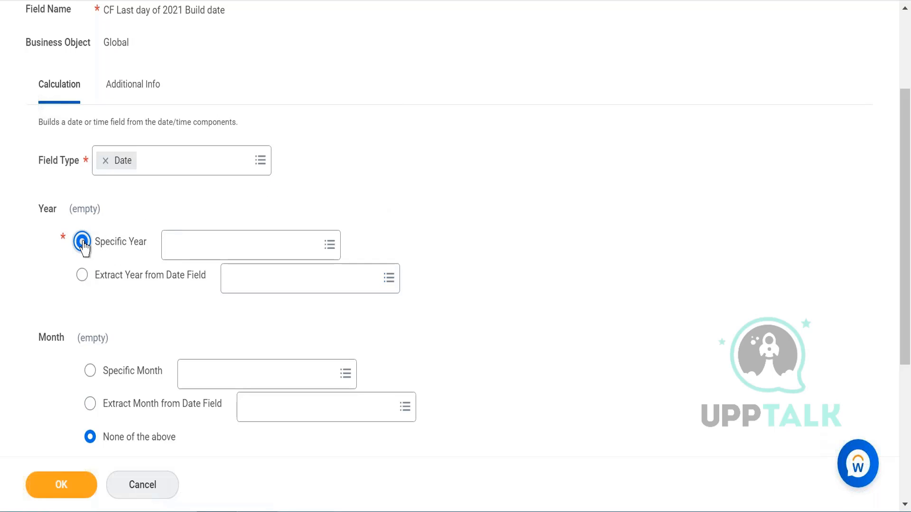
pyautogui.click(214, 249)
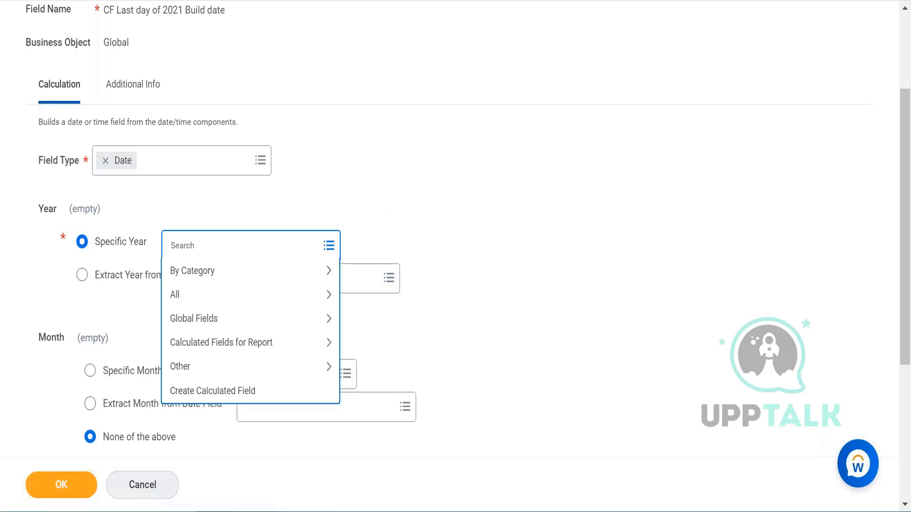
pyautogui.write('2021')
pyautogui.press('Return')
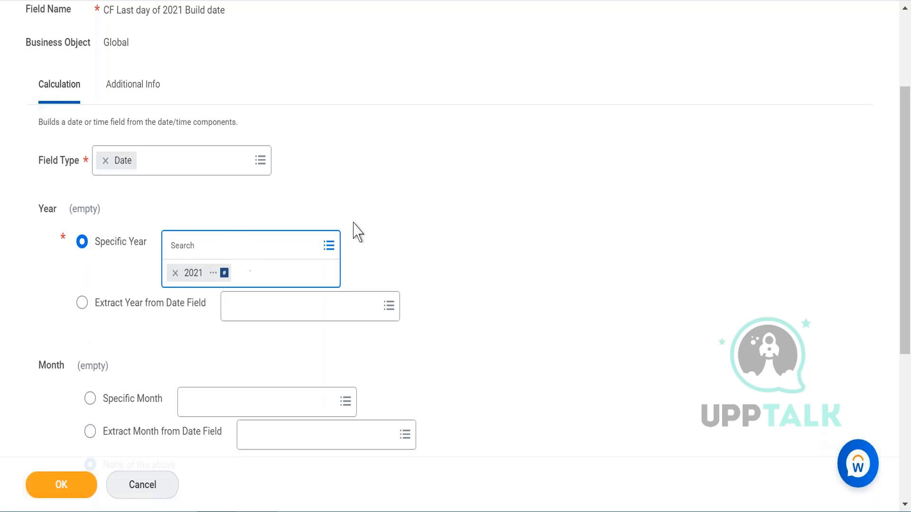
# Set the build date's month to the specific month 12, picked from the numeric global fields.
pyautogui.scroll(-5, 412, 189)
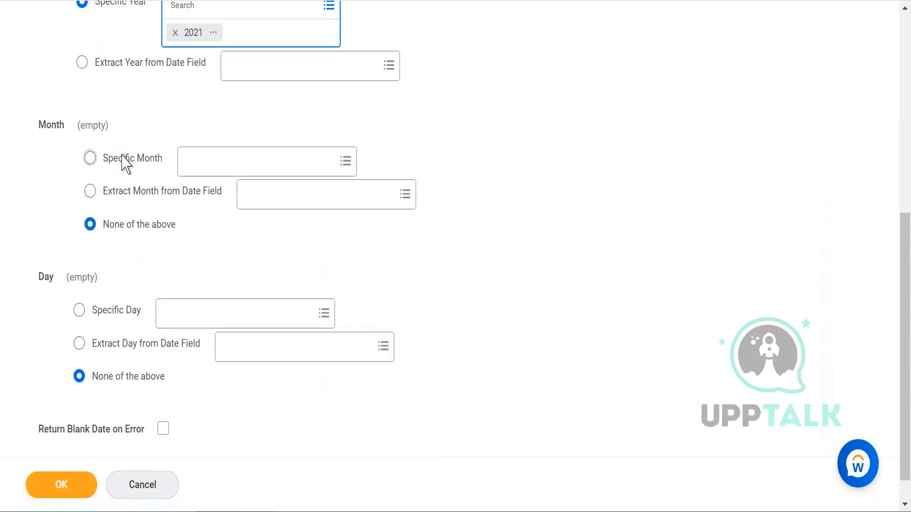
pyautogui.scroll(-1, 126, 166)
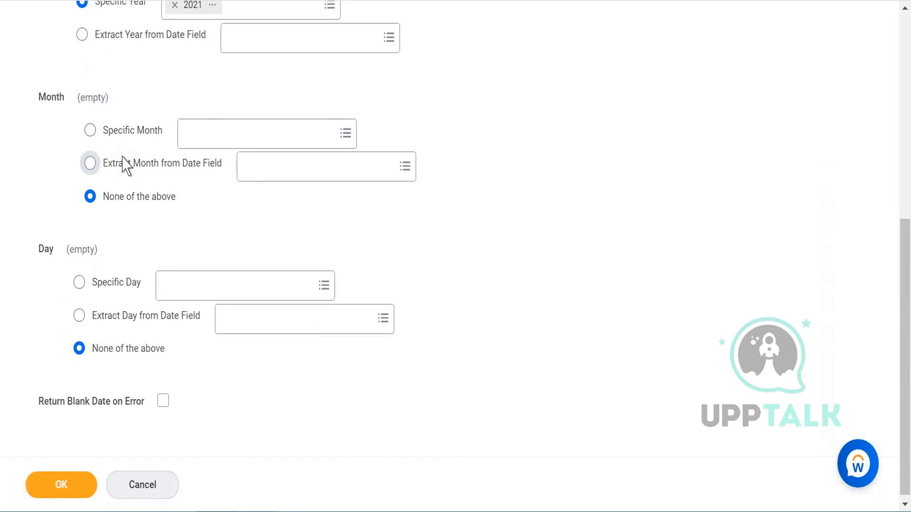
pyautogui.click(90, 132)
pyautogui.click(241, 141)
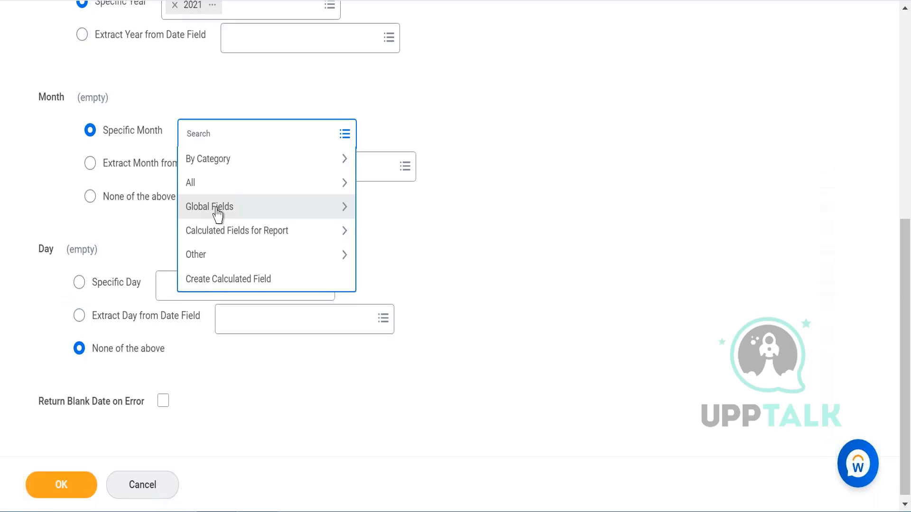
pyautogui.click(217, 215)
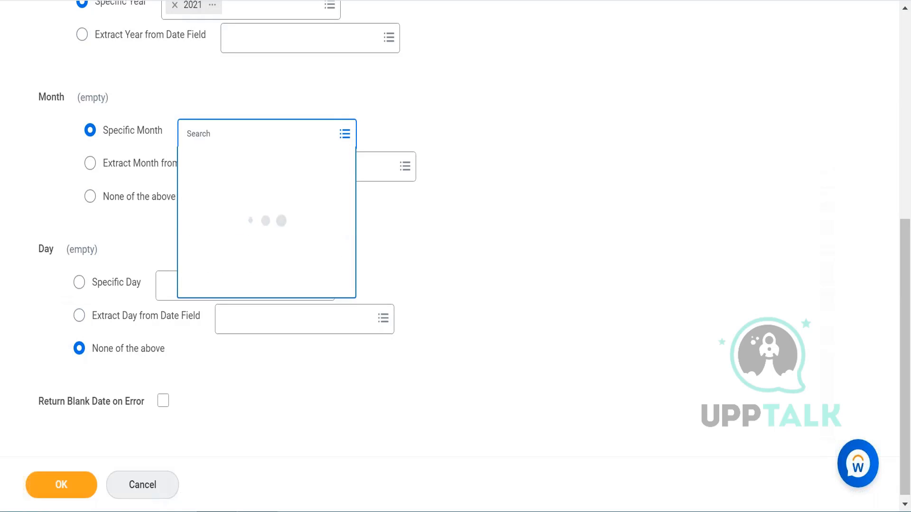
pyautogui.click(238, 194)
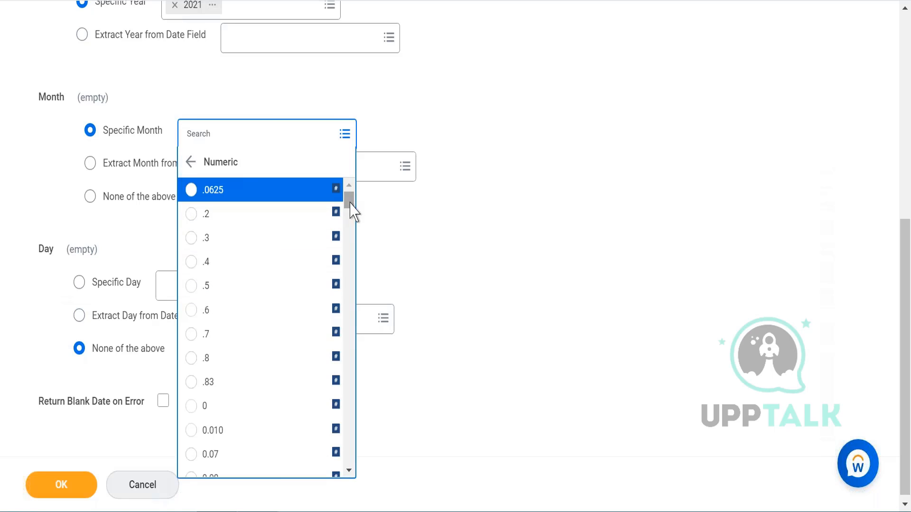
pyautogui.moveTo(349, 204); pyautogui.dragTo(355, 246)
pyautogui.click(239, 274)
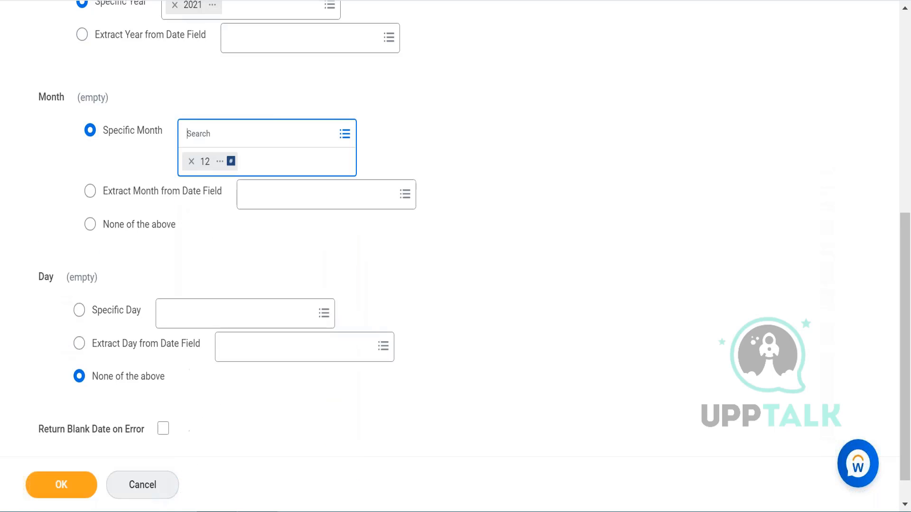
# Set the build date's day to the specific day 31, picked from the numeric global fields.
pyautogui.click(77, 279)
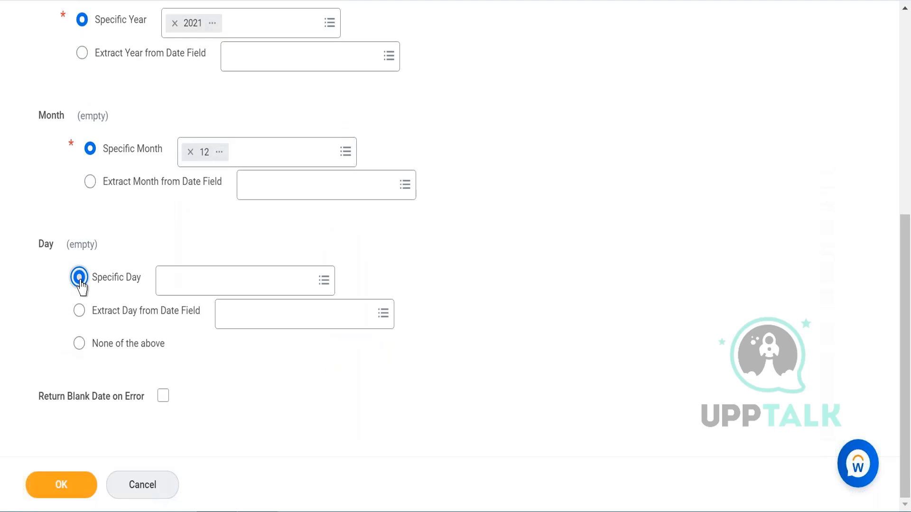
pyautogui.click(199, 292)
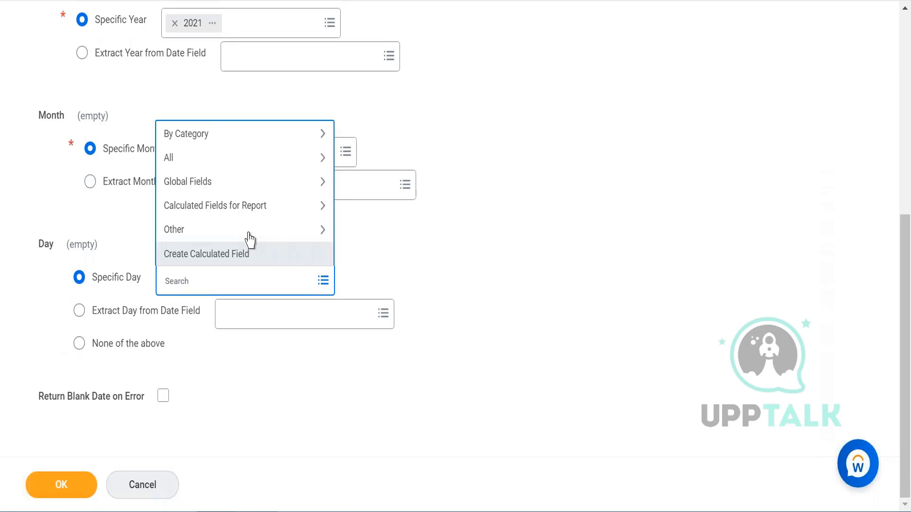
pyautogui.click(275, 185)
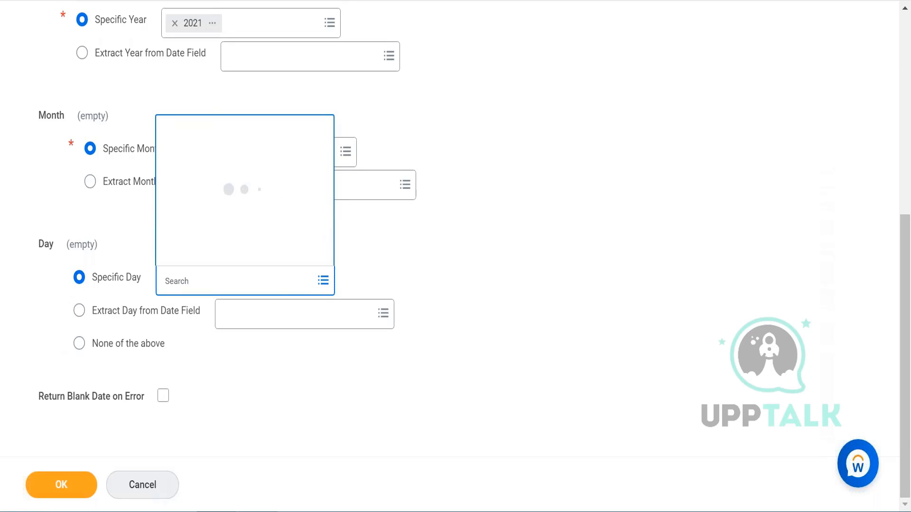
pyautogui.click(309, 256)
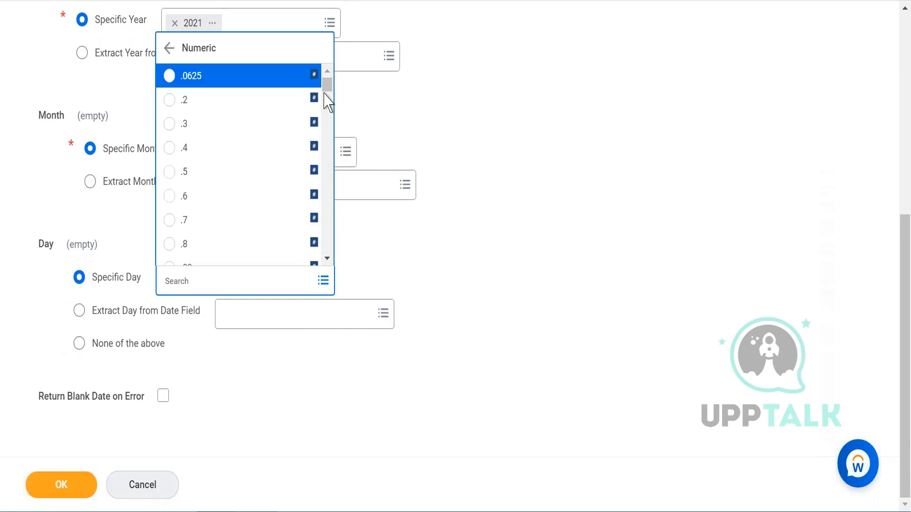
pyautogui.moveTo(327, 88); pyautogui.dragTo(328, 194)
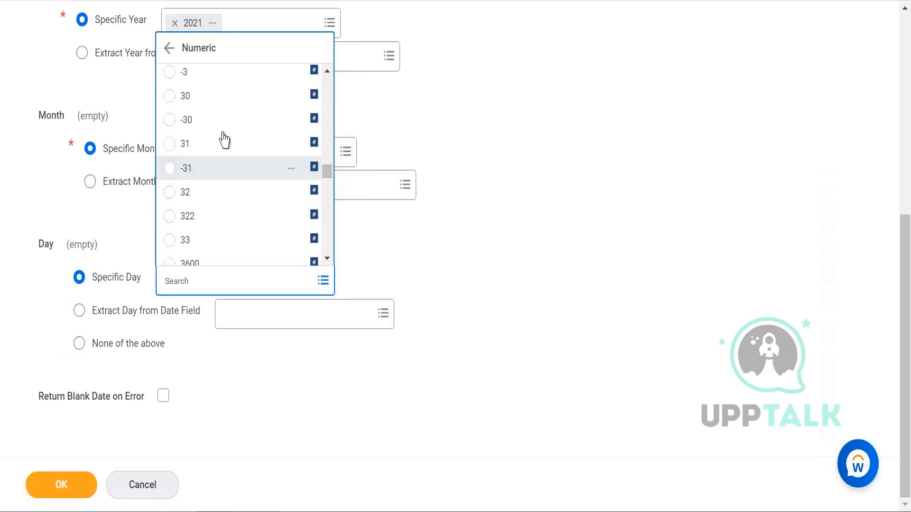
pyautogui.click(191, 143)
pyautogui.click(437, 279)
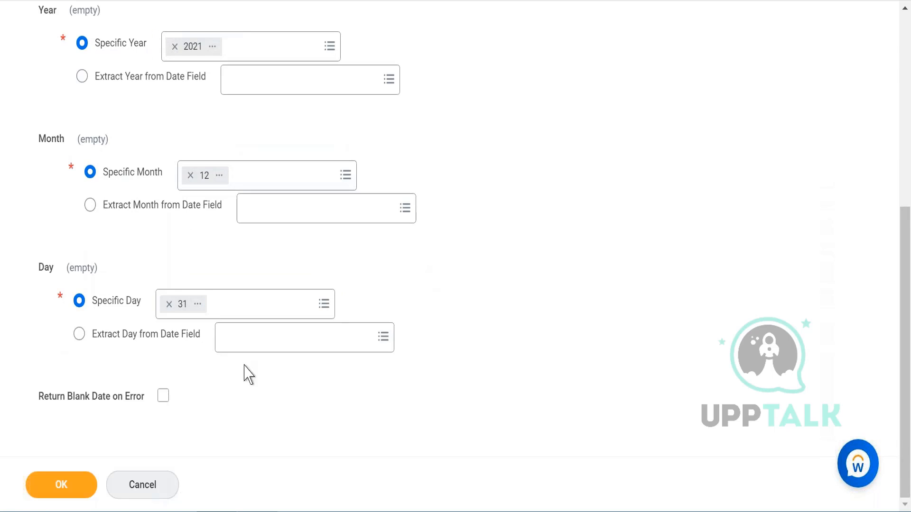
# Make the calculated field return a blank date on error and save it.
pyautogui.click(167, 402)
pyautogui.click(80, 491)
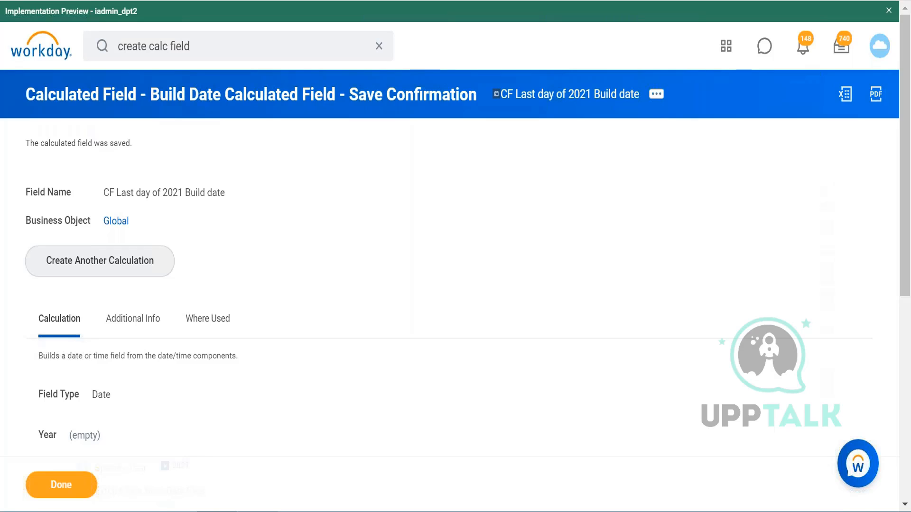
# Run the "create calc field" search in Workday again.
pyautogui.click(214, 43)
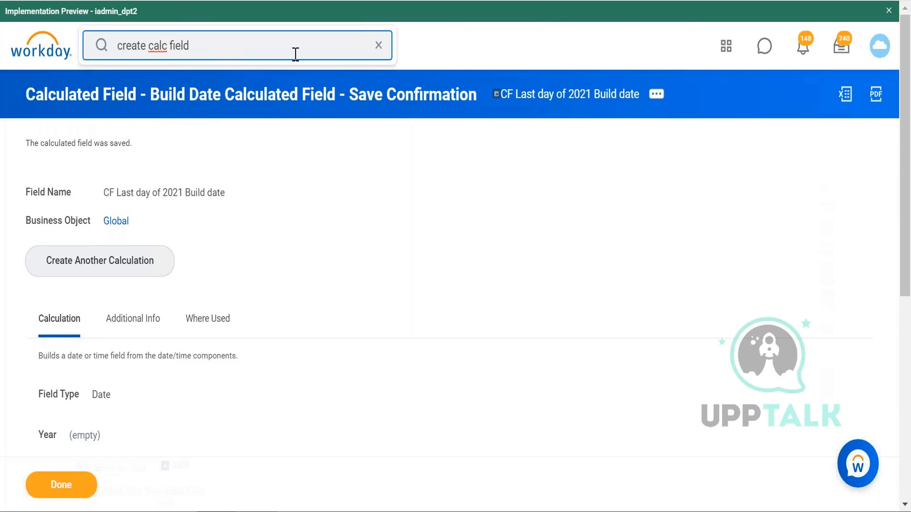
pyautogui.press('Return')
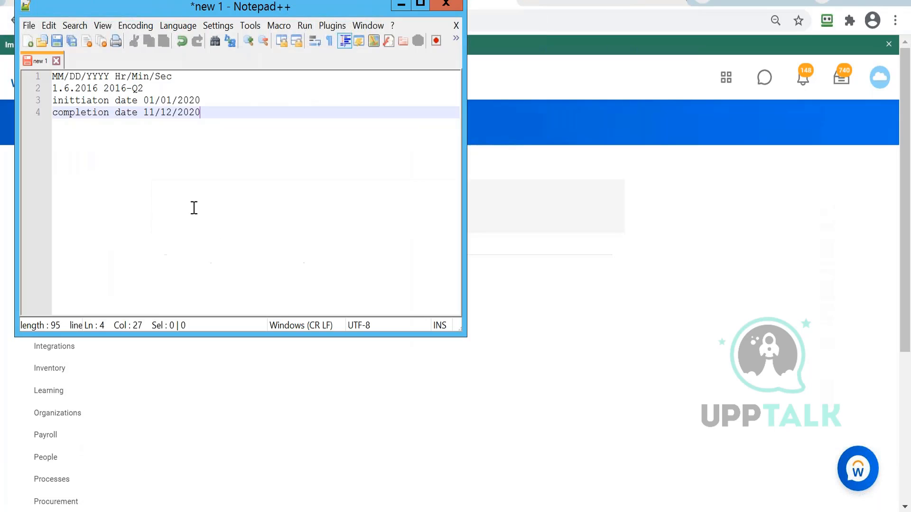
# In the Notepad++ notes, add the date patterns "mm/dd/yyyy" and "mm/01/yyyy" on two new lines.
pyautogui.press('Return')
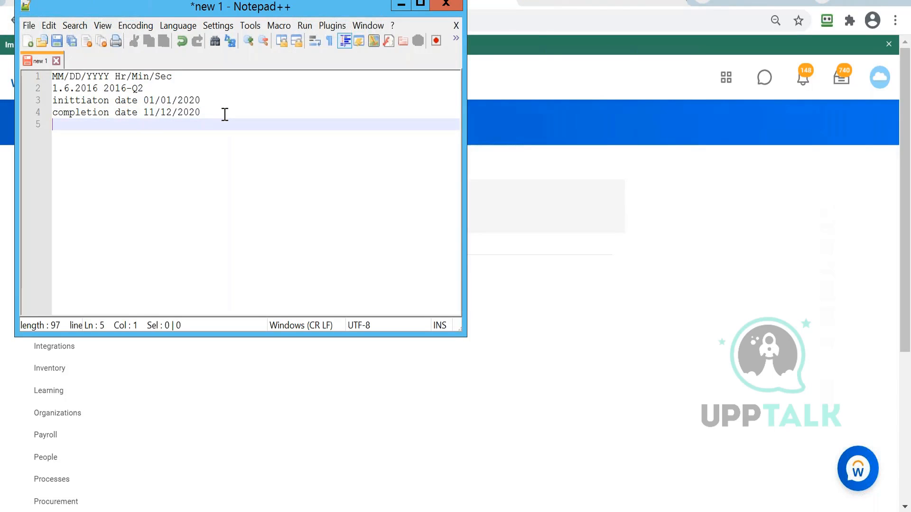
pyautogui.write('mm/dd/yyy')
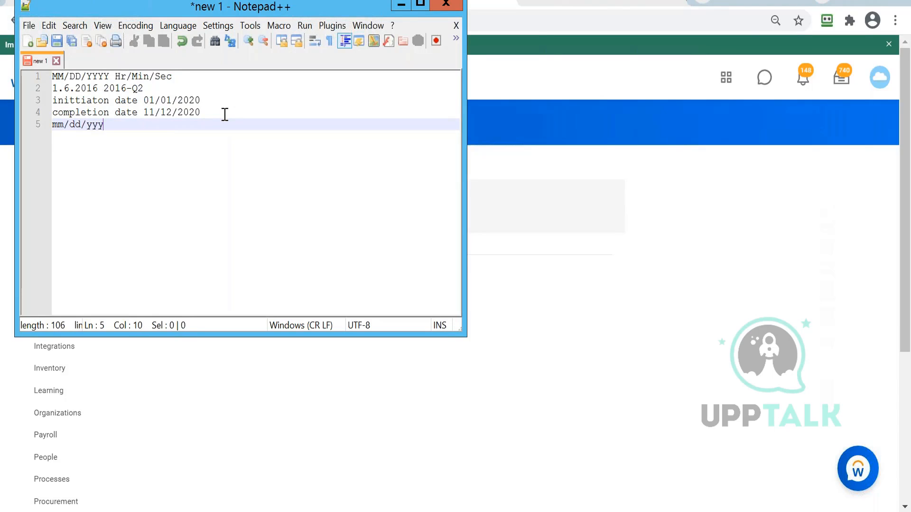
pyautogui.write('y')
pyautogui.press('Return')
pyautogui.write('01')
pyautogui.press('BackSpace')
pyautogui.press('BackSpace')
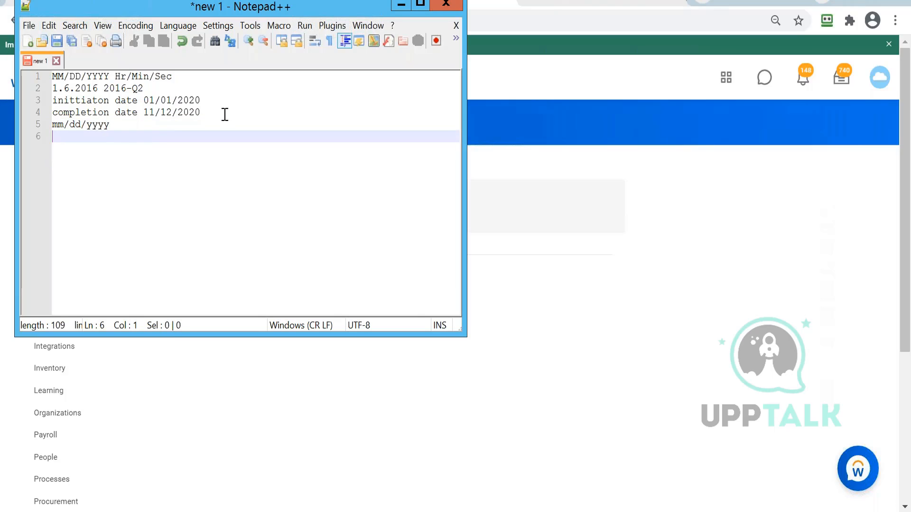
pyautogui.write('mm/')
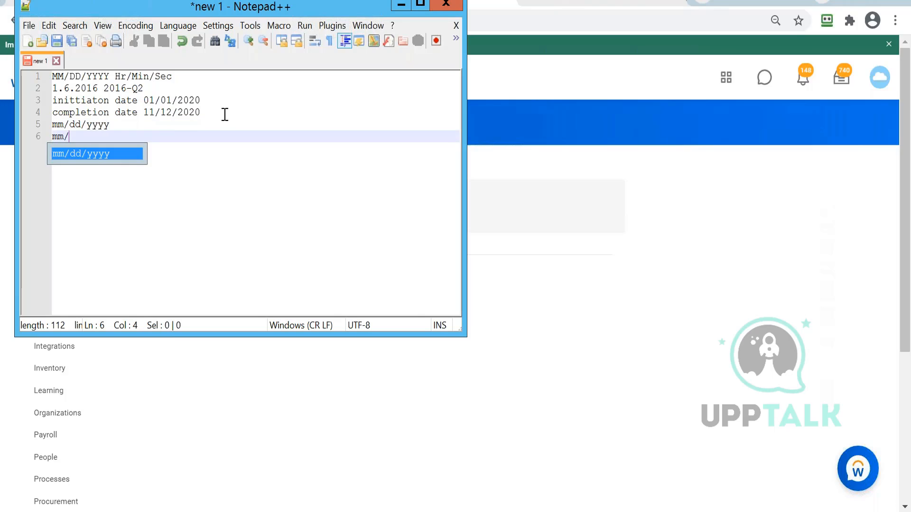
pyautogui.write('01')
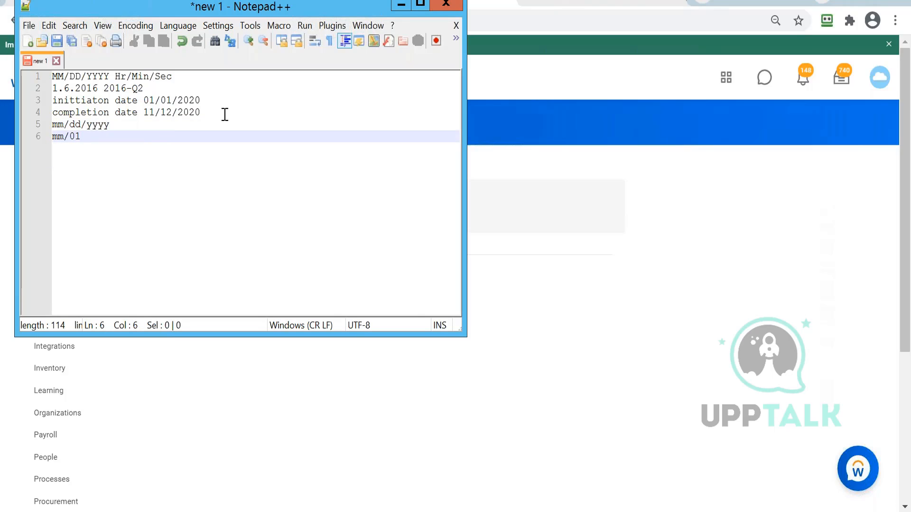
pyautogui.write('/yy')
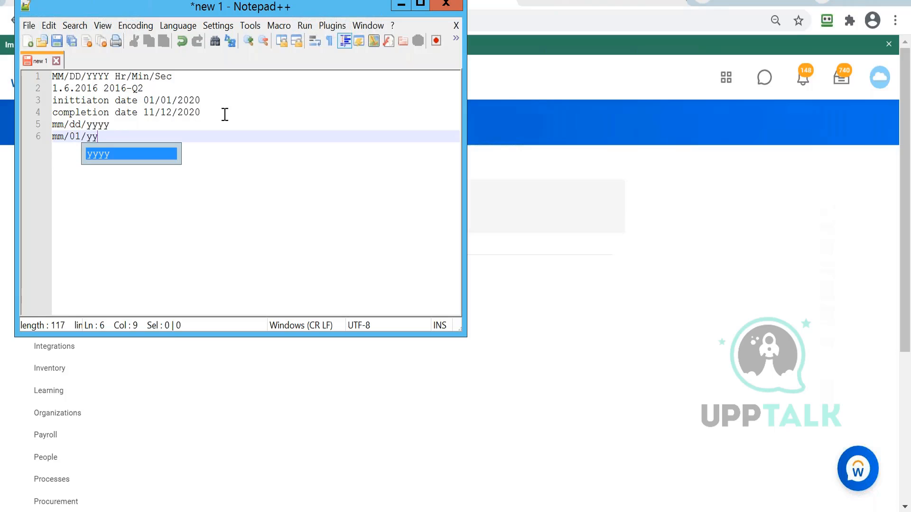
pyautogui.write('yy')
# Add the example dates 04/04/2021 after the mm/dd/yyyy pattern and 04/01/2021 after the mm/01/yyyy pattern.
pyautogui.click(158, 126)
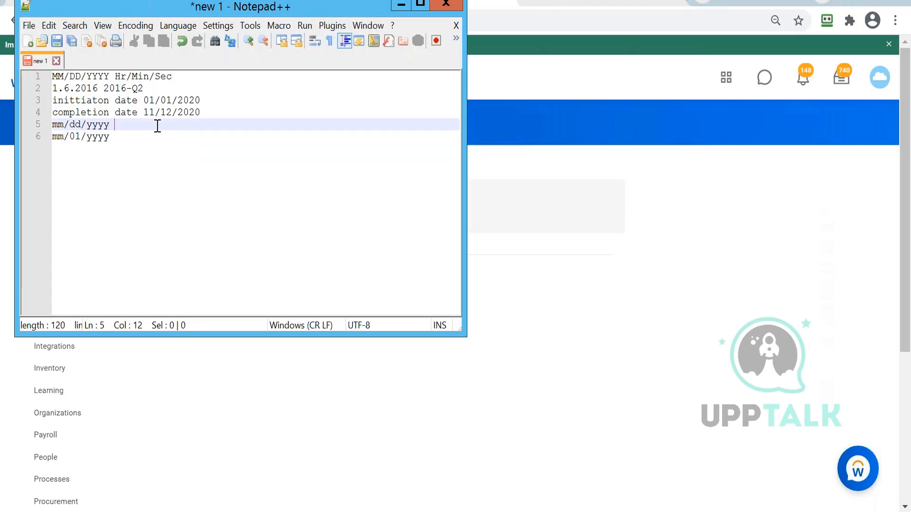
pyautogui.write('04/04/2021')
pyautogui.click(138, 136)
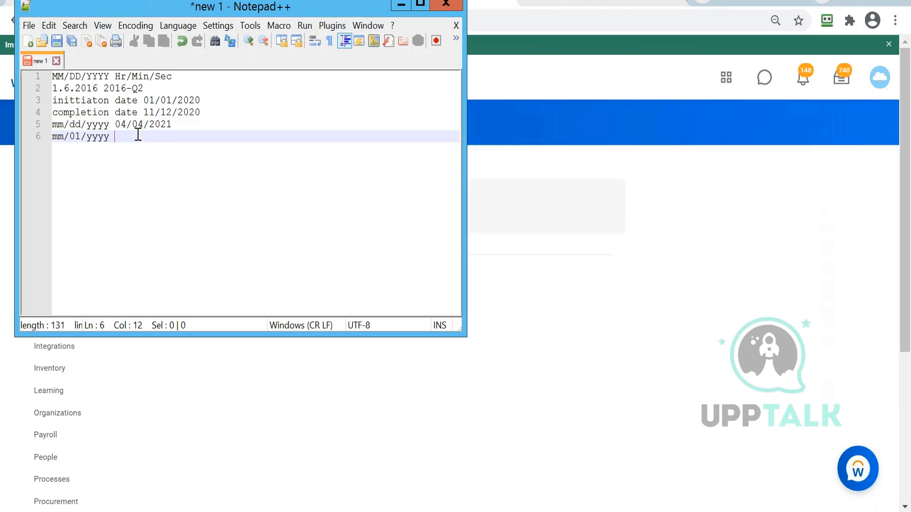
pyautogui.write('04/01/2021')
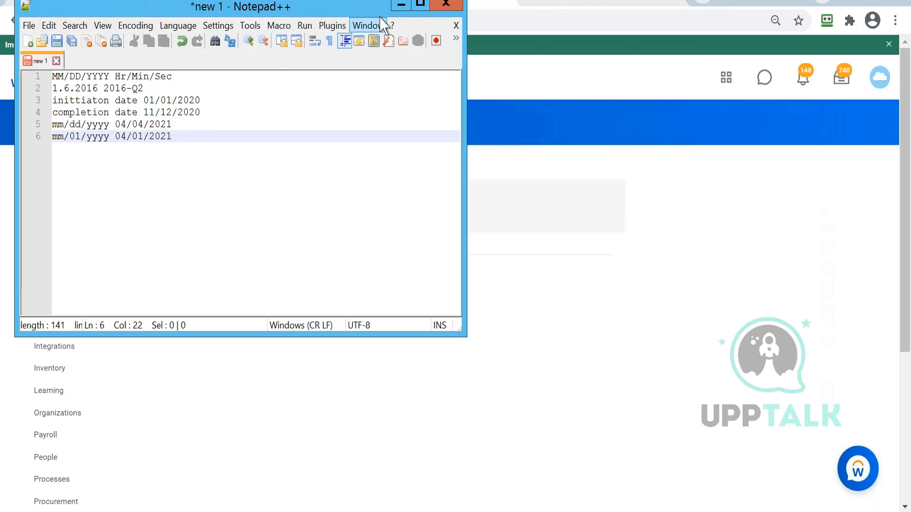
# Return to Workday, open the Create Calculated Field task and name the field "CF first day of report effective month".
pyautogui.click(401, 5)
pyautogui.click(222, 194)
pyautogui.click(226, 148)
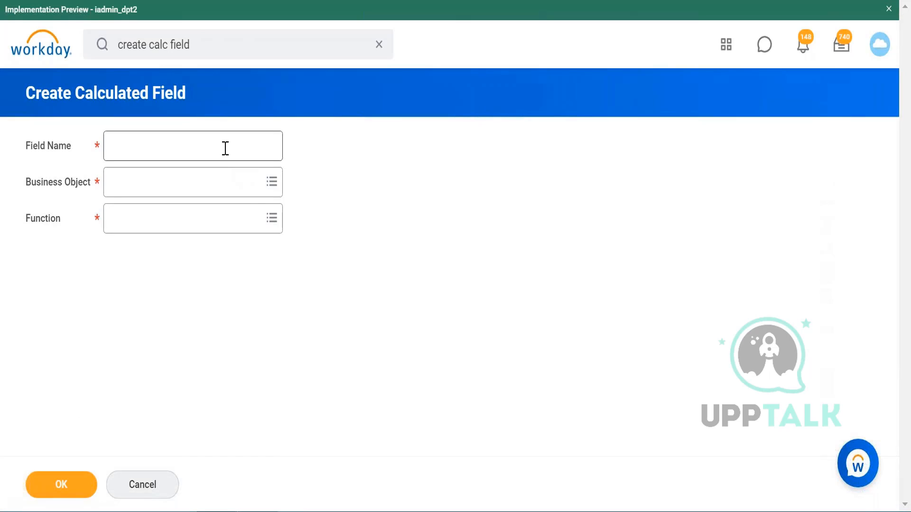
pyautogui.write('CF fi')
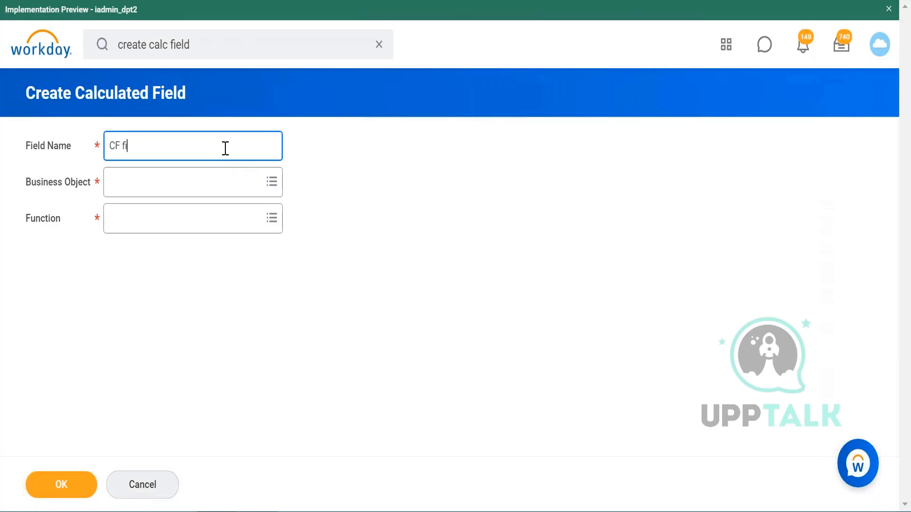
pyautogui.write('rst day of report effec')
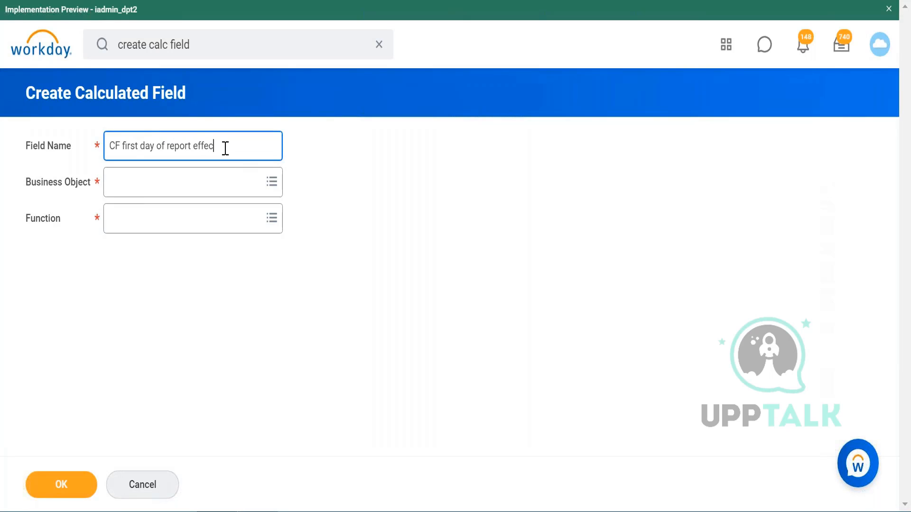
pyautogui.write('tive month')
# Assign the new calculated field to the Global business object and choose the Build Date function.
pyautogui.click(178, 189)
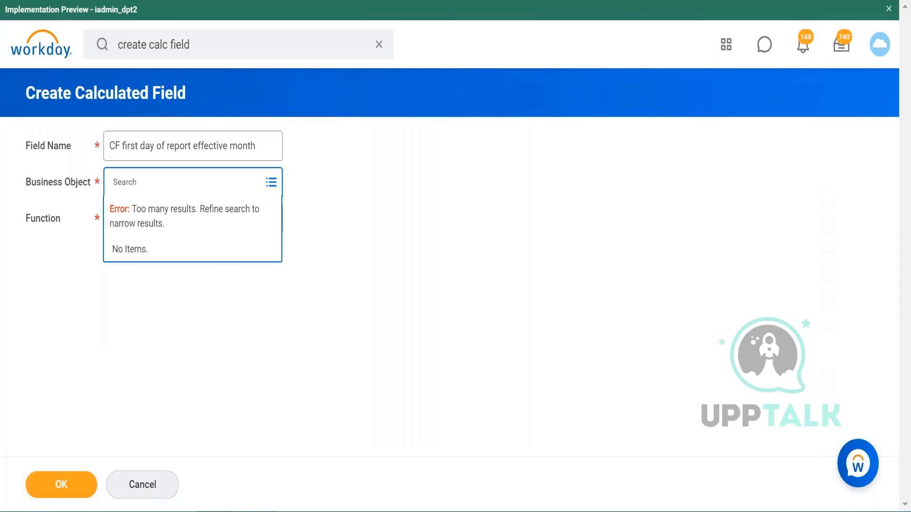
pyautogui.write('global')
pyautogui.press('Return')
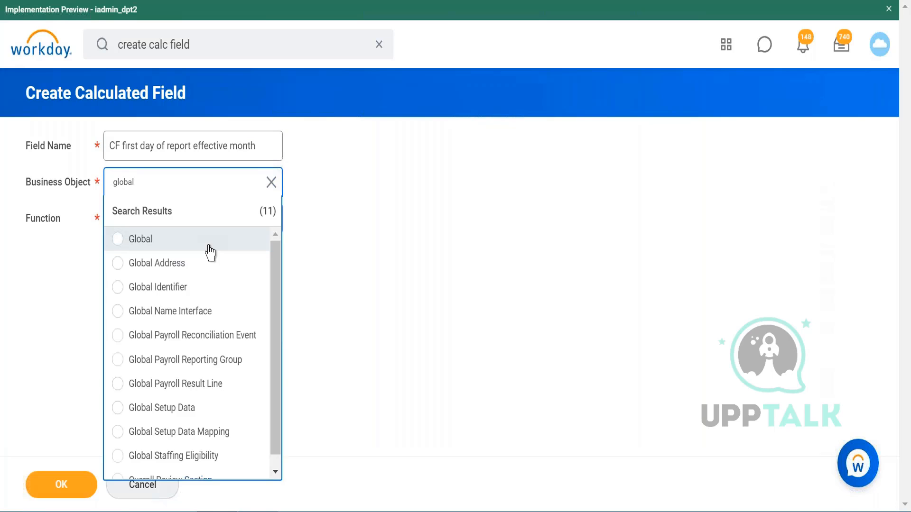
pyautogui.click(209, 246)
pyautogui.click(242, 244)
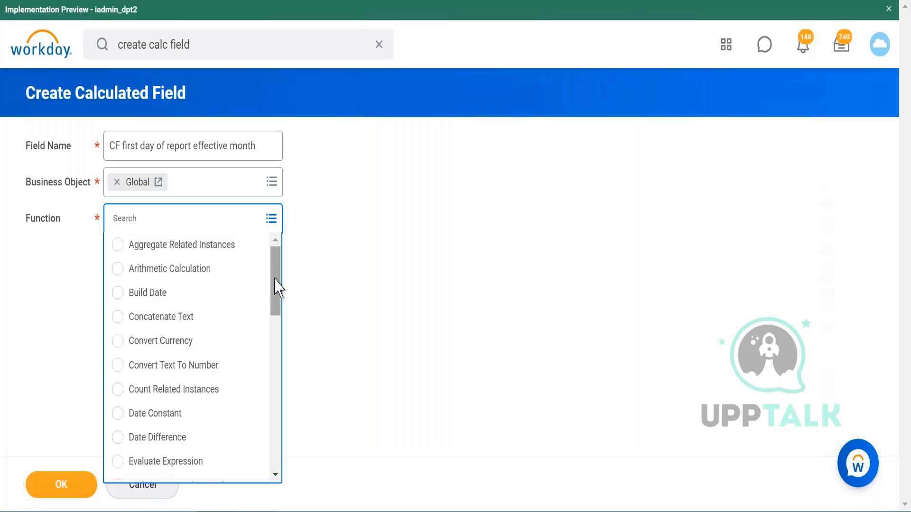
pyautogui.moveTo(278, 288)
pyautogui.mouseDown()
pyautogui.moveTo(275, 420)
pyautogui.moveTo(277, 305)
pyautogui.mouseUp()
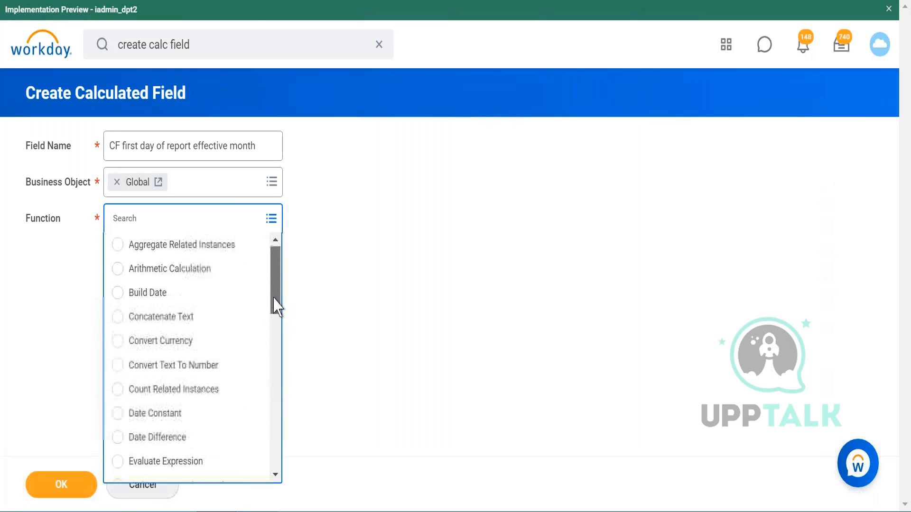
pyautogui.click(201, 291)
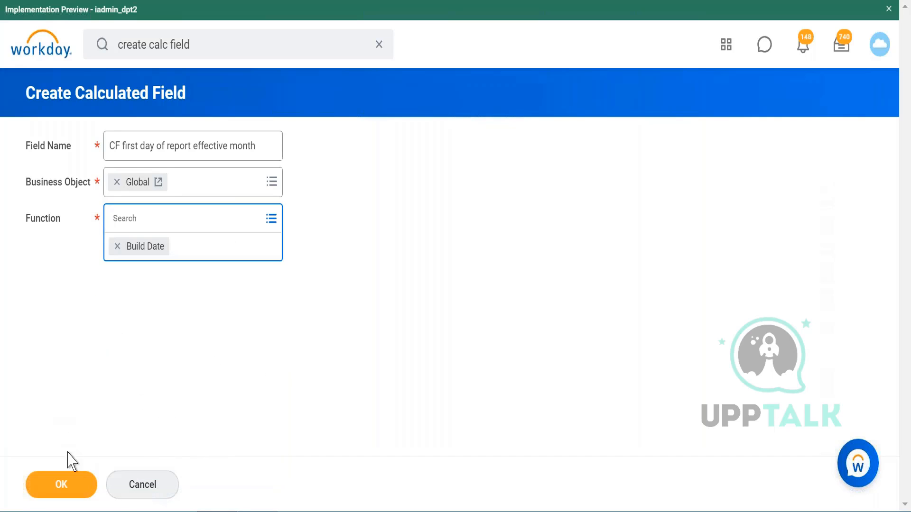
# Continue to the Build Date definition and have its year extracted from the Report Effective Date field.
pyautogui.click(83, 487)
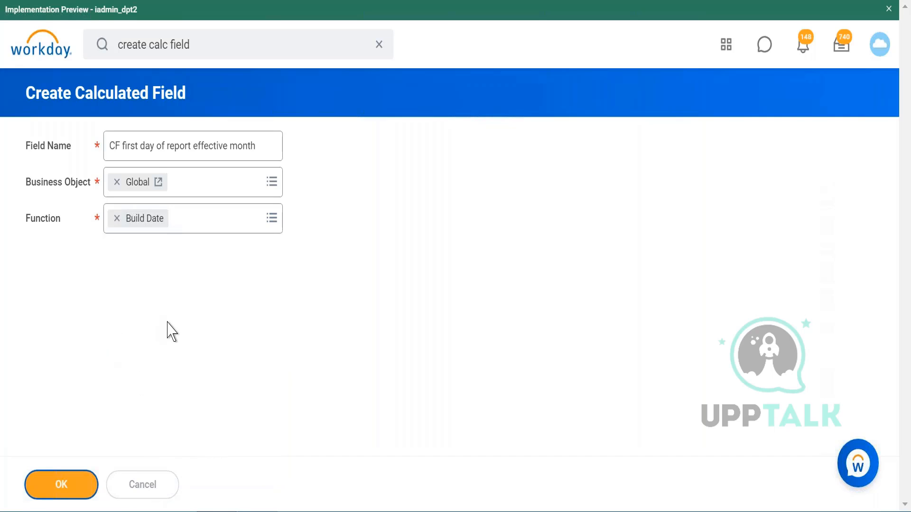
pyautogui.scroll(-2, 362, 309)
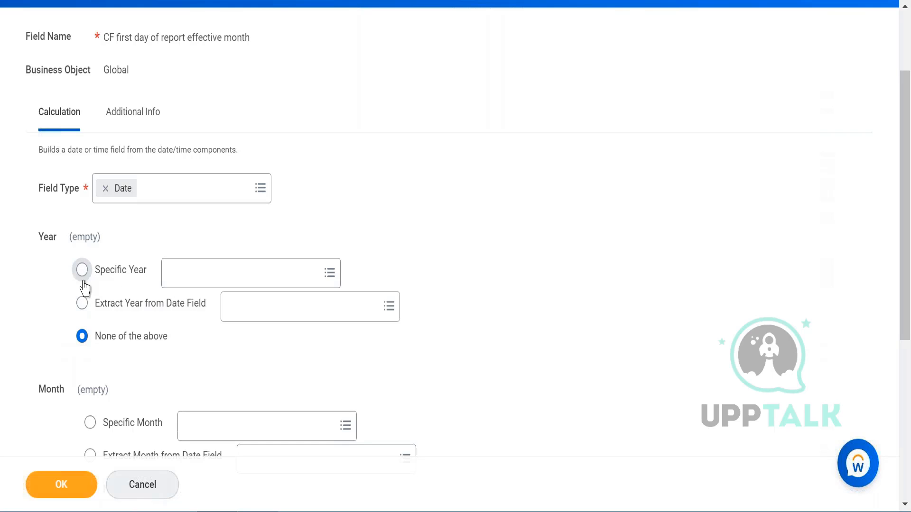
pyautogui.click(82, 304)
pyautogui.click(318, 314)
pyautogui.write('report efff')
pyautogui.write(' dt')
pyautogui.press('BackSpace')
pyautogui.write('date')
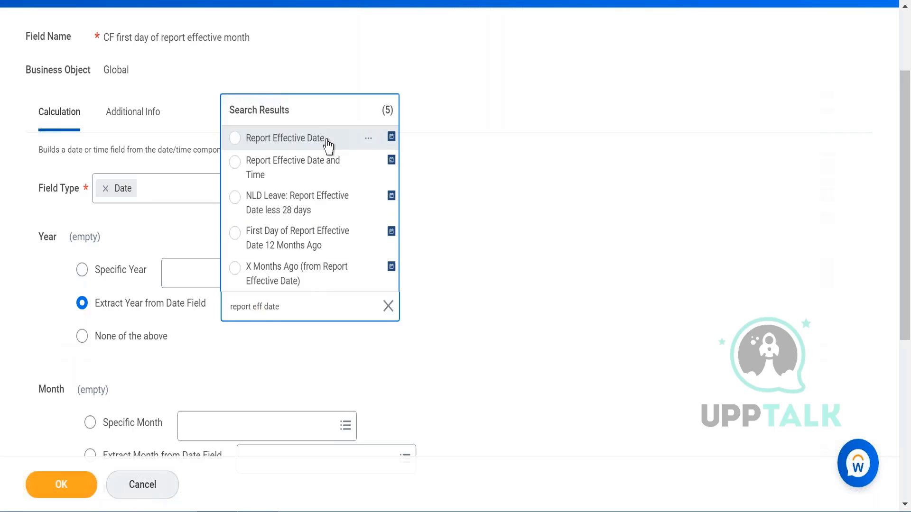
pyautogui.click(327, 140)
# Have the month of the built date extracted from the Report Effective Date field.
pyautogui.scroll(-4, 110, 280)
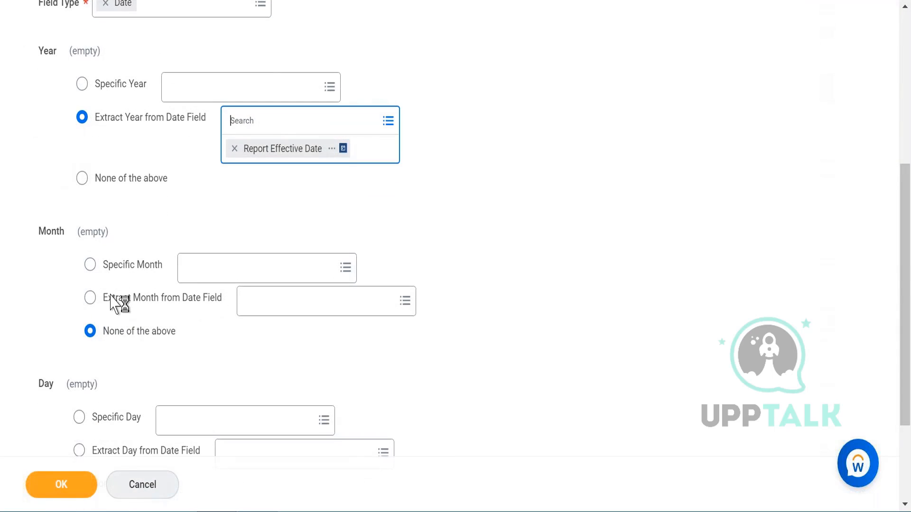
pyautogui.click(90, 298)
pyautogui.click(90, 247)
pyautogui.click(305, 258)
pyautogui.write('re')
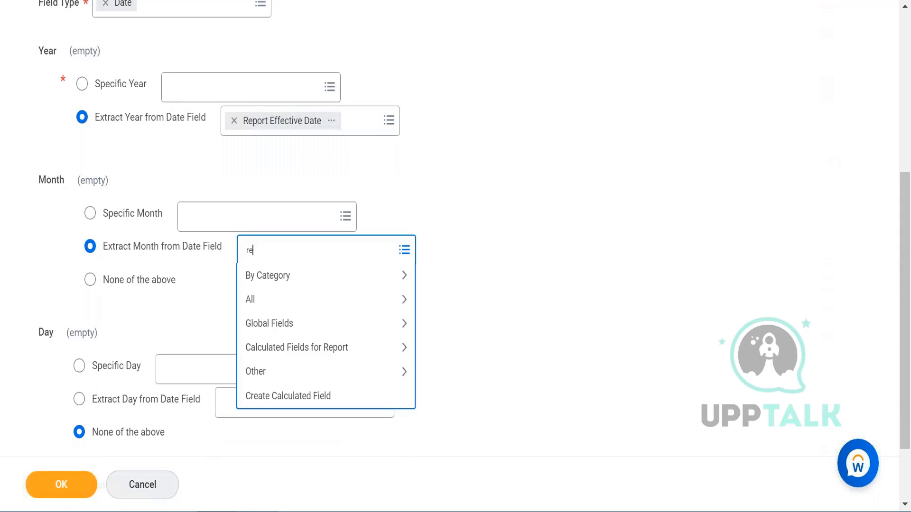
pyautogui.write('port effe date')
pyautogui.press('Return')
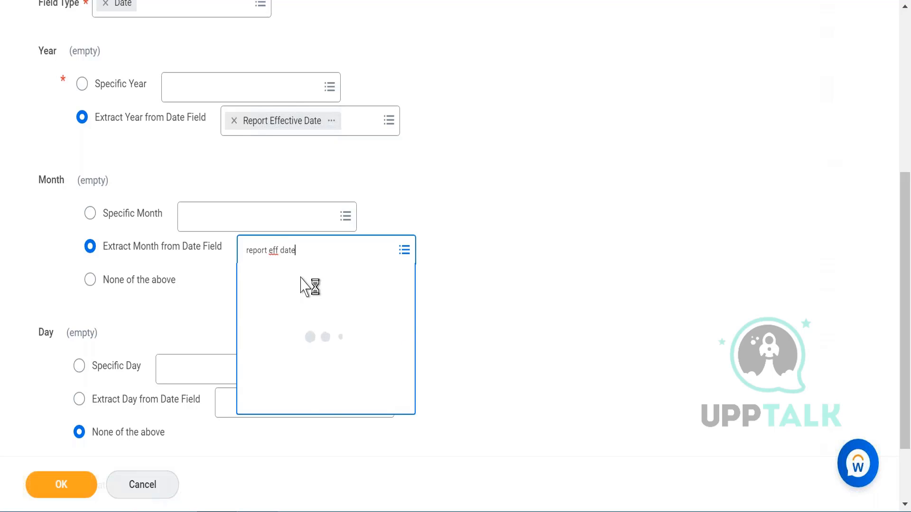
pyautogui.click(302, 307)
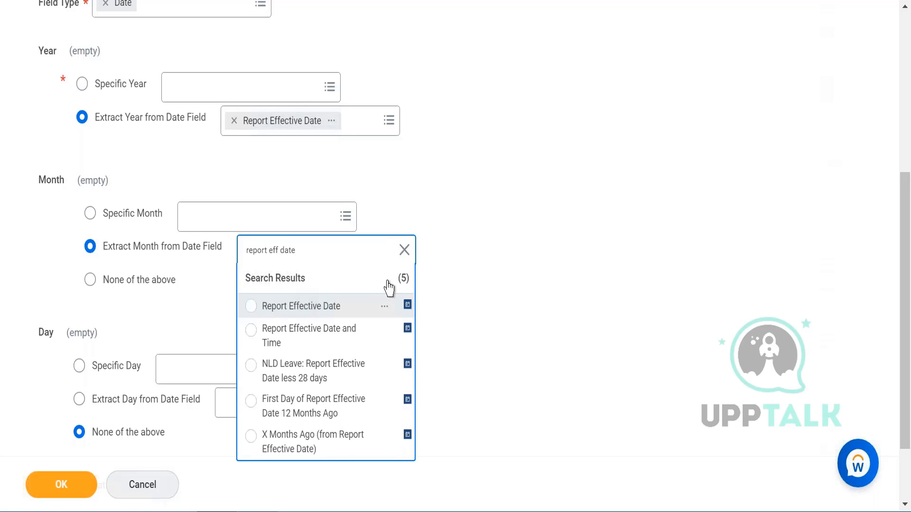
pyautogui.click(530, 269)
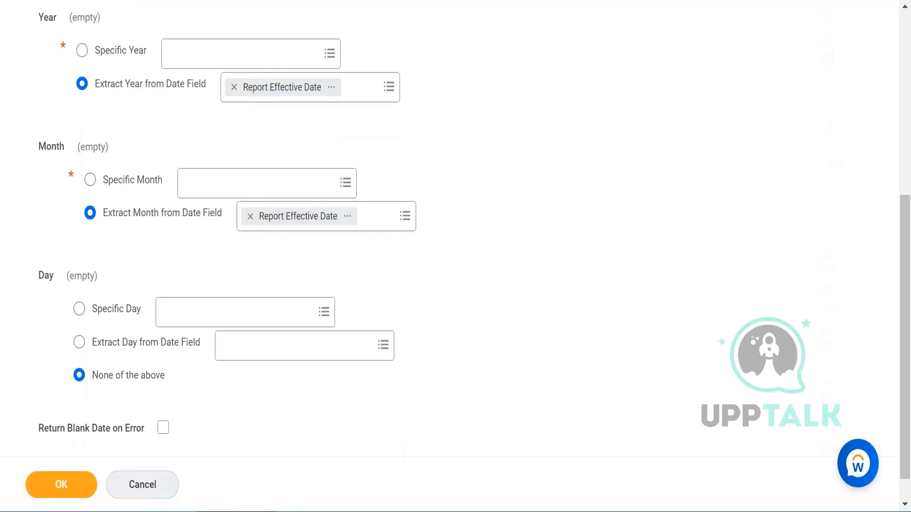
# Check the mm/01/yyyy pattern in the Notepad++ notes, return to Workday and set the specific day to 1.
pyautogui.click(238, 511)
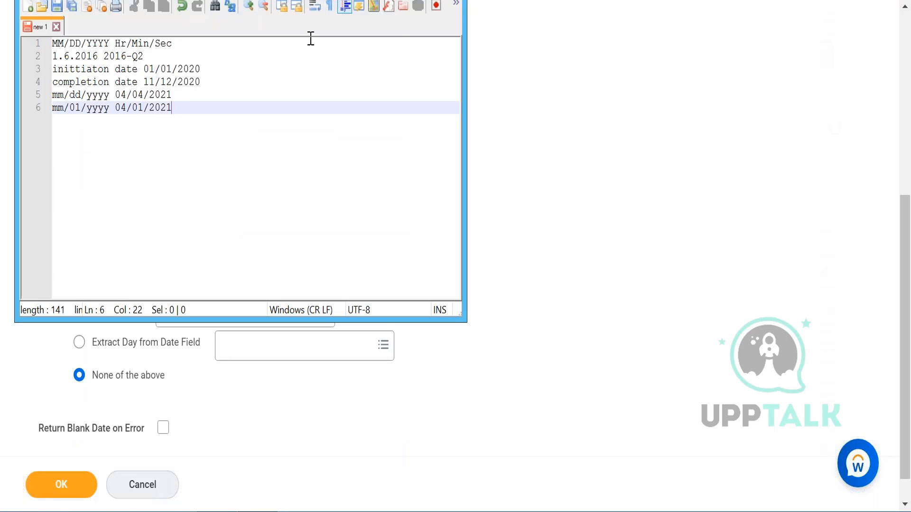
pyautogui.click(139, 328)
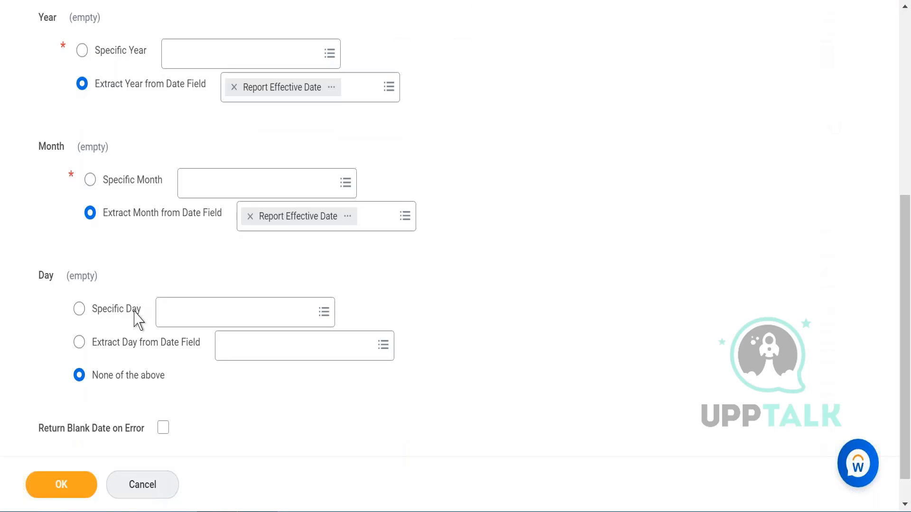
pyautogui.click(135, 314)
pyautogui.click(207, 317)
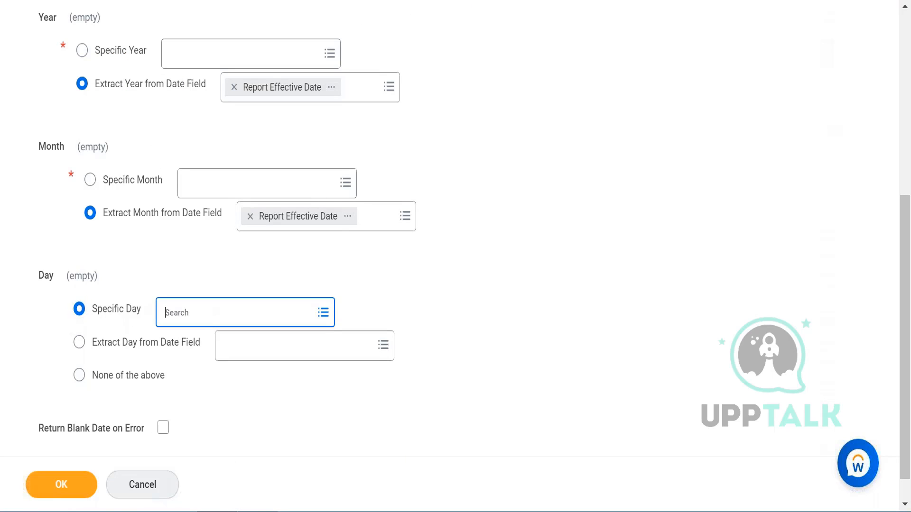
pyautogui.write('1')
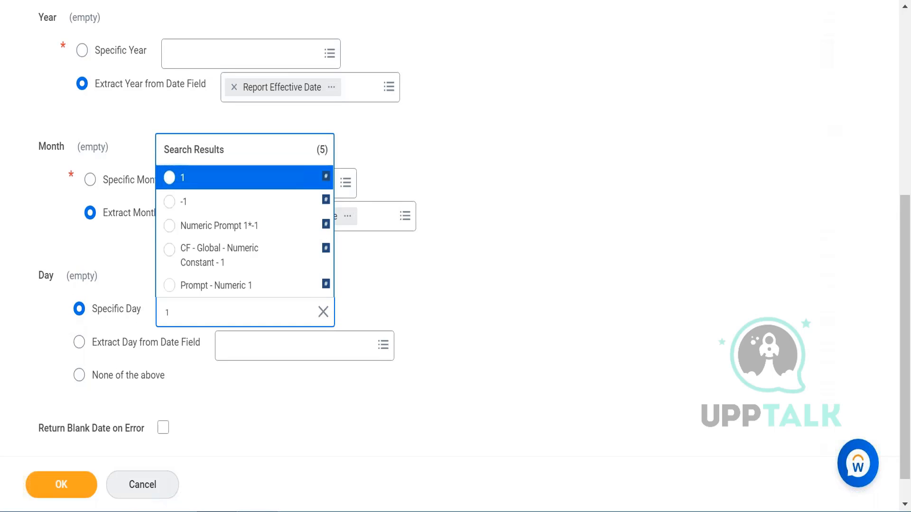
pyautogui.click(263, 181)
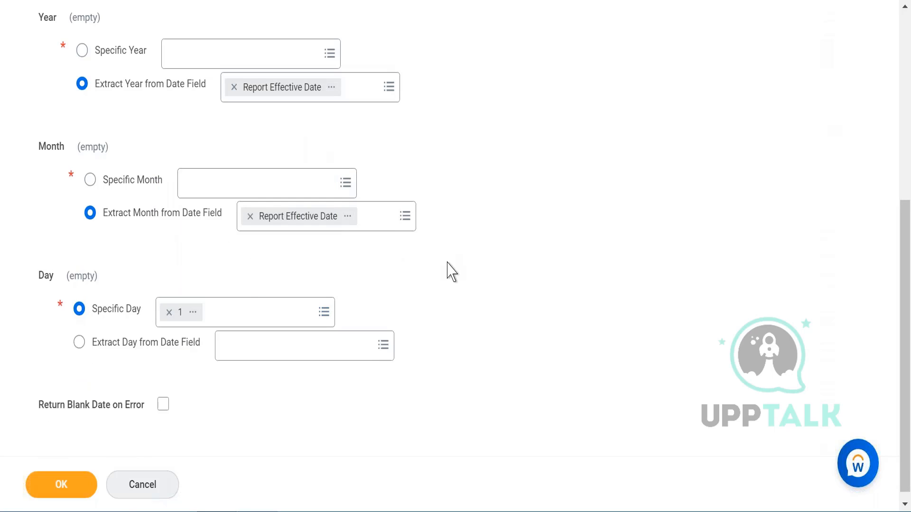
# Enable Return Blank Date on Error, save the calculated field and review its saved definition.
pyautogui.click(163, 405)
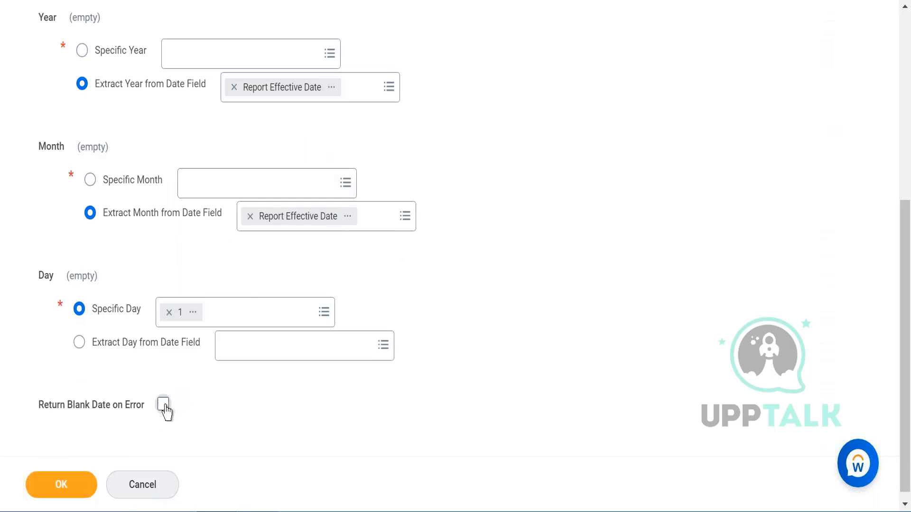
pyautogui.click(87, 499)
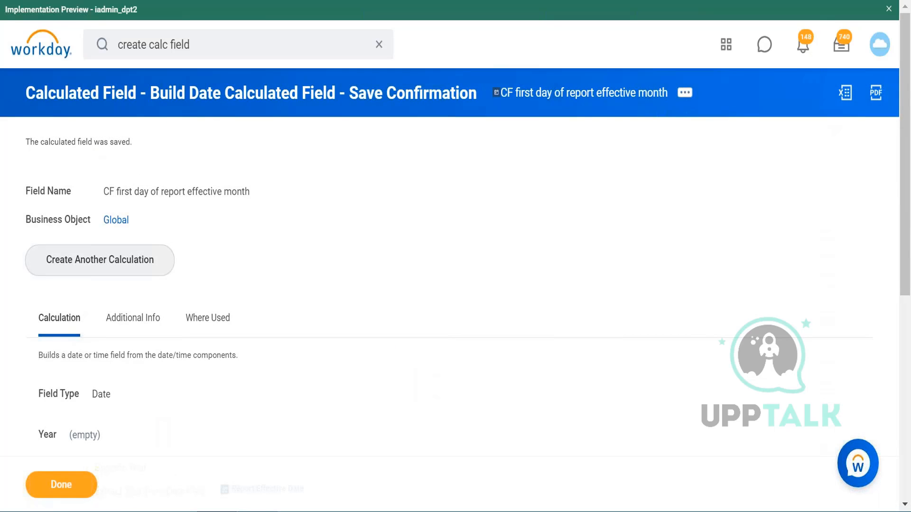
pyautogui.scroll(-5, 455, 256)
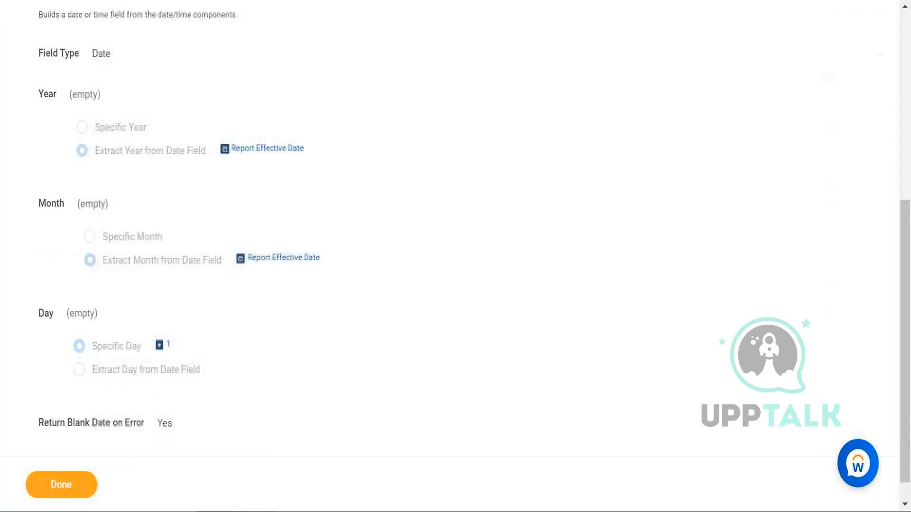